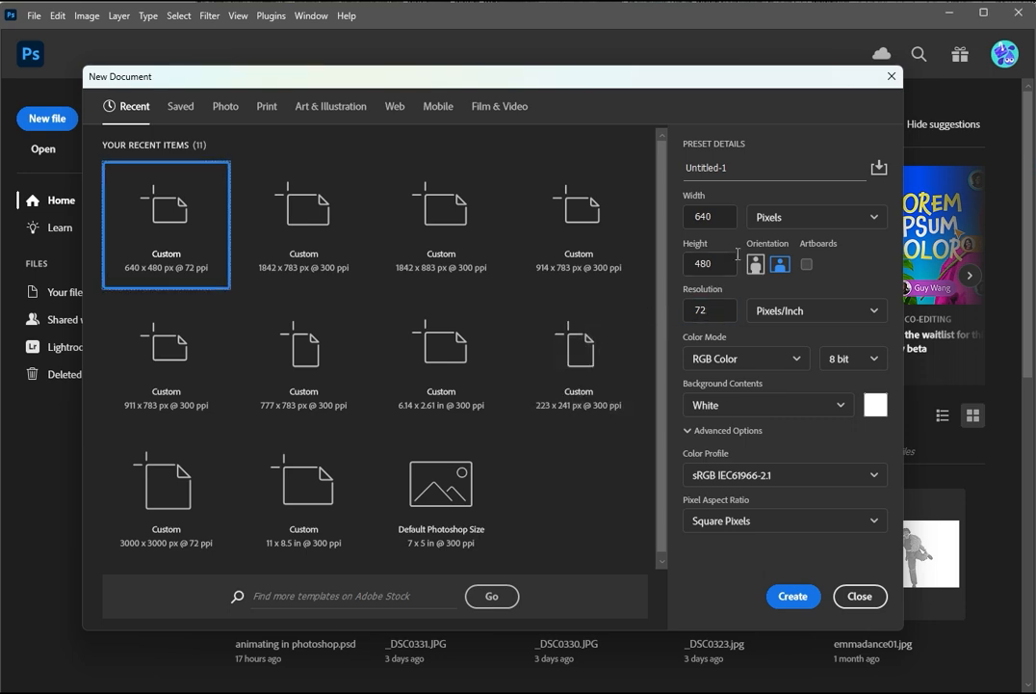
- Create a 640 × 480 pixel RGB document with a white background at 72 pixels/inch
left_click(713, 309)
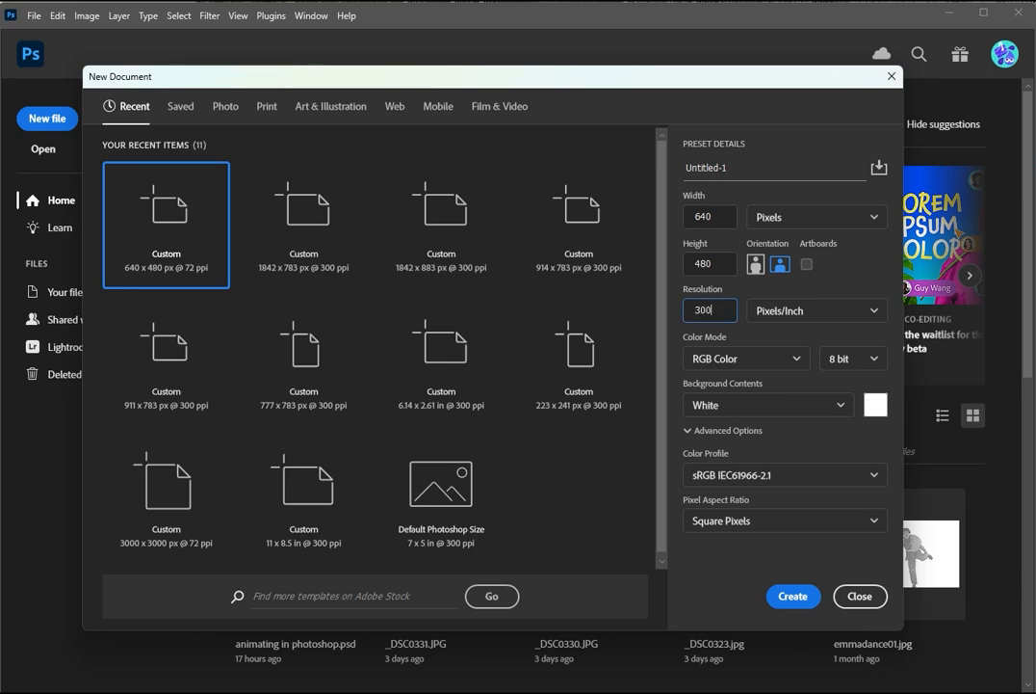
left_click(793, 596)
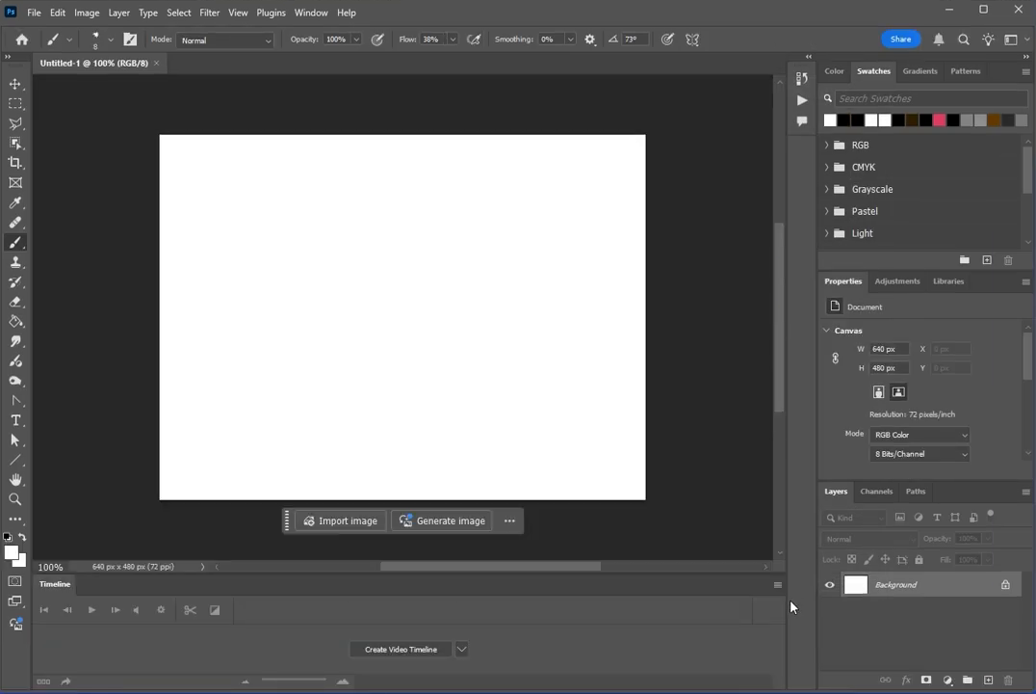
- Create a video timeline for the blank document
left_click(312, 12)
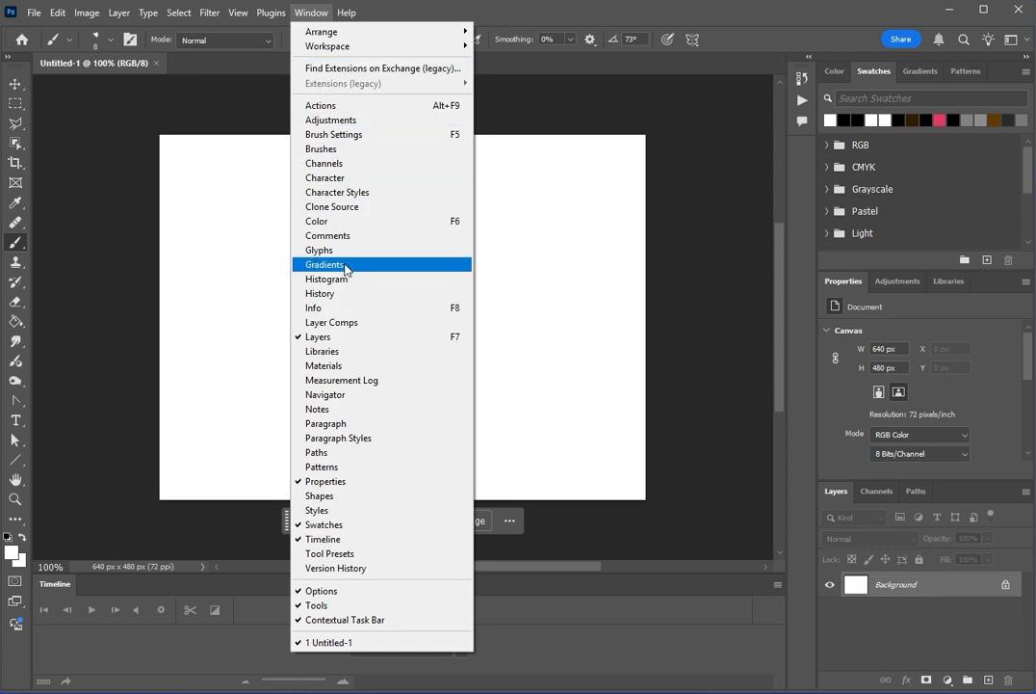
left_click(420, 570)
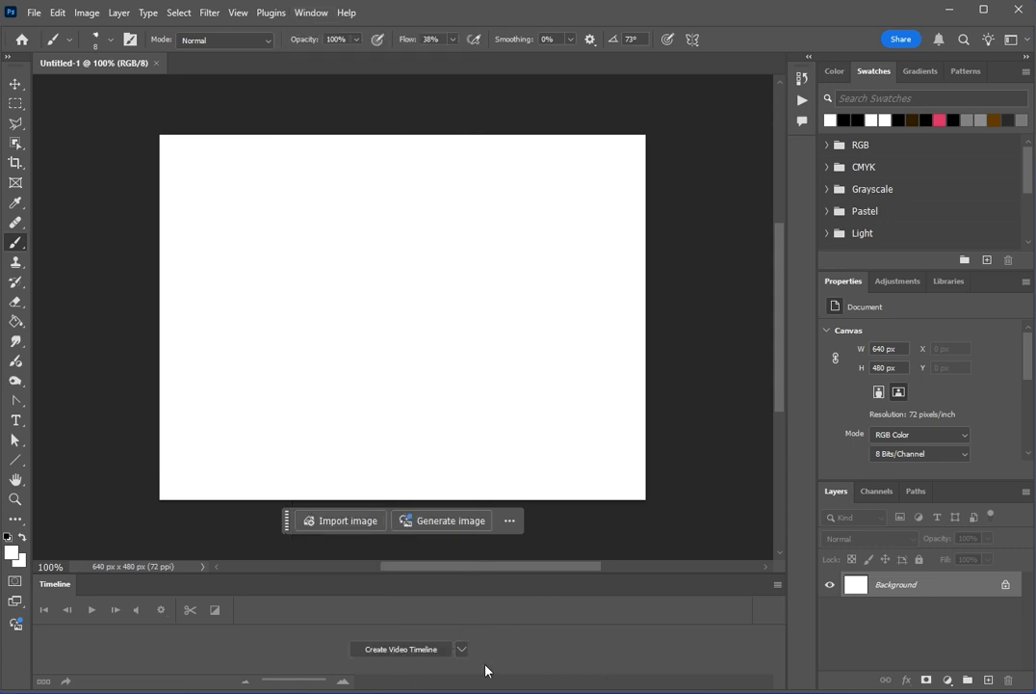
left_click(443, 651)
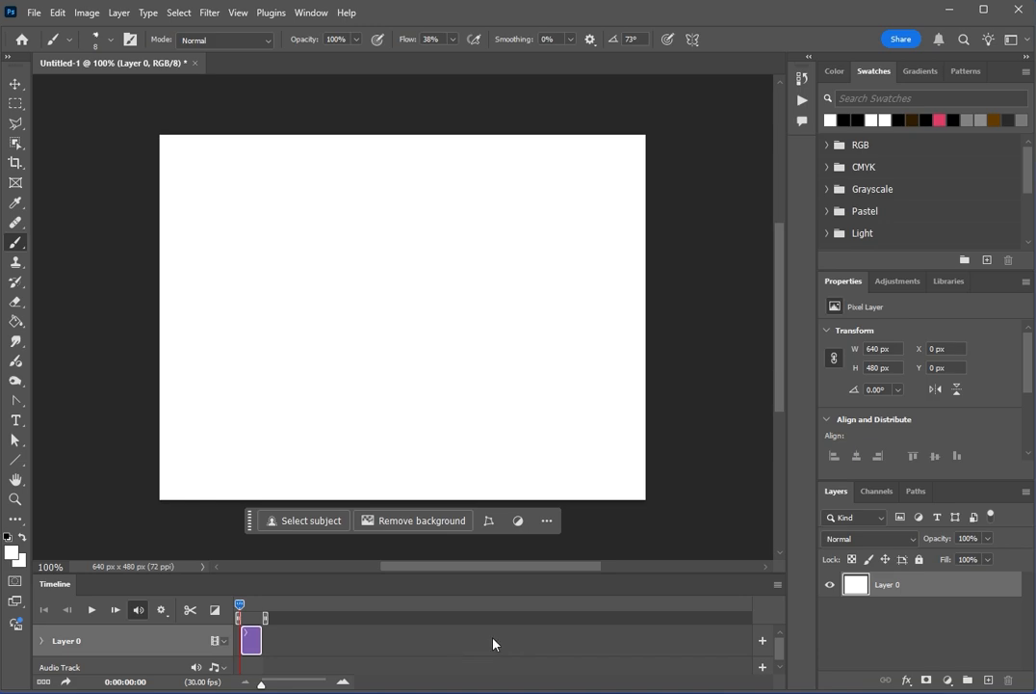
- Set the timeline frame rate to 12 fps
left_click(777, 584)
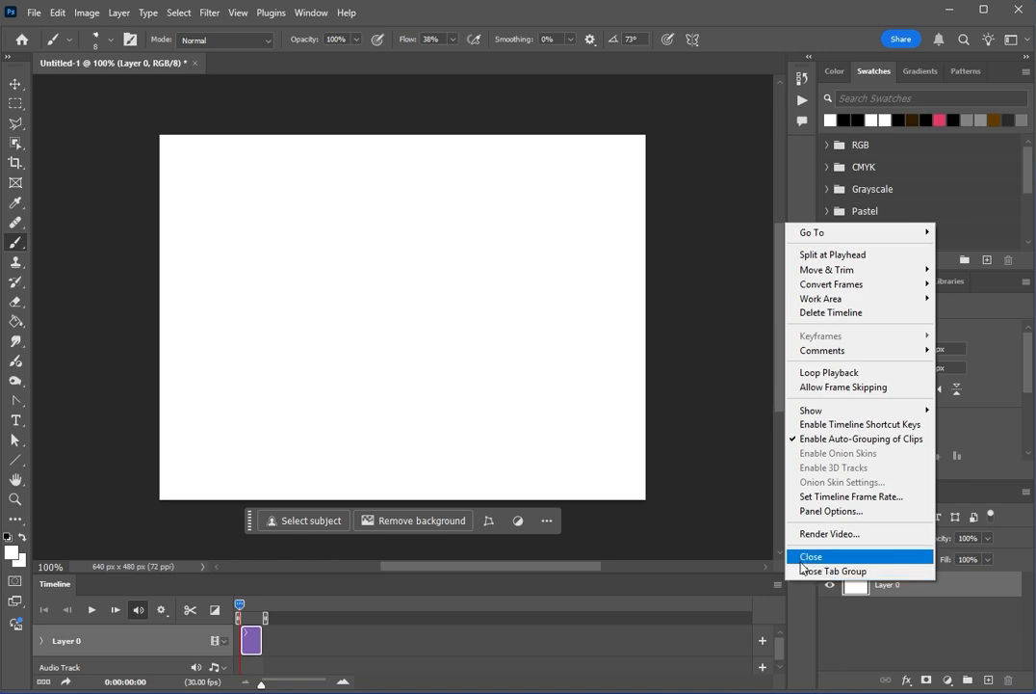
left_click(838, 496)
left_click(511, 234)
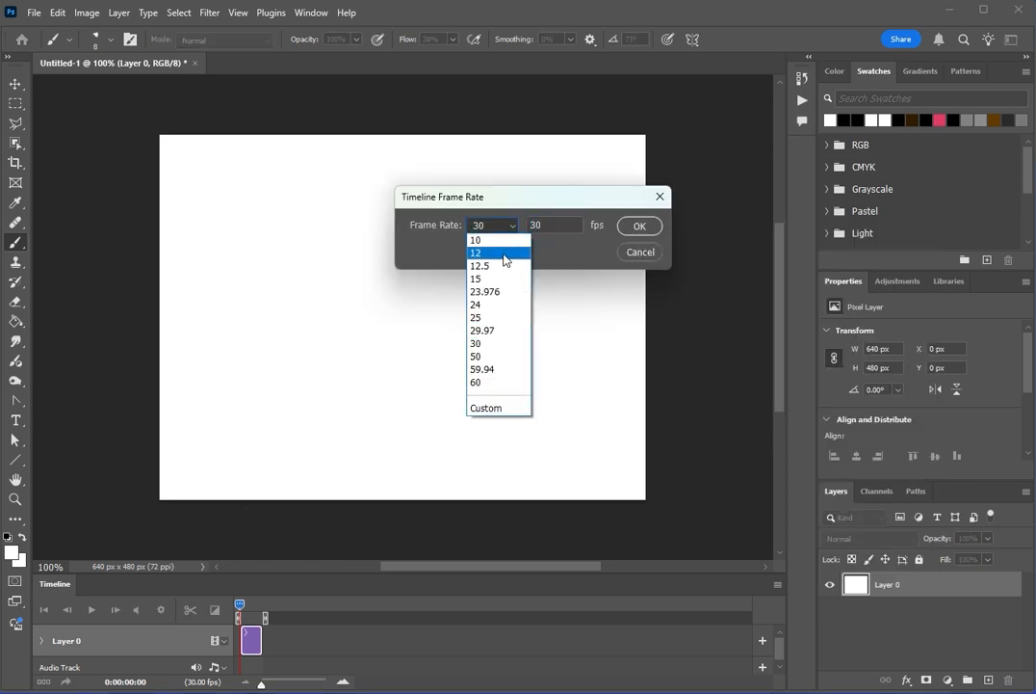
left_click(499, 255)
left_click(636, 225)
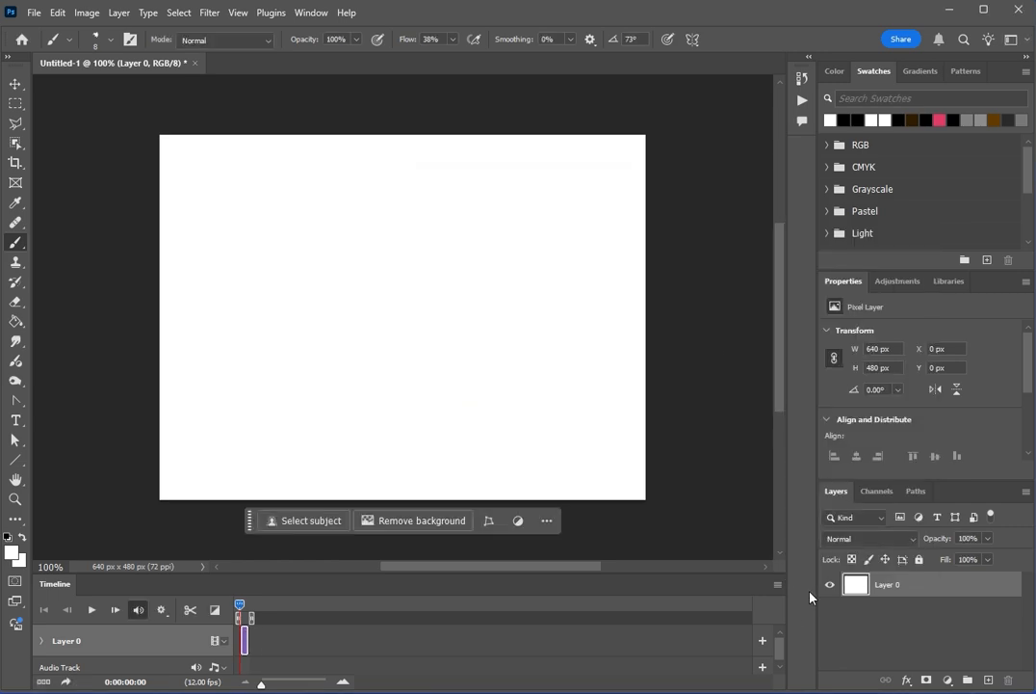
- Add a new blank video layer above the white background layer
left_click(777, 583)
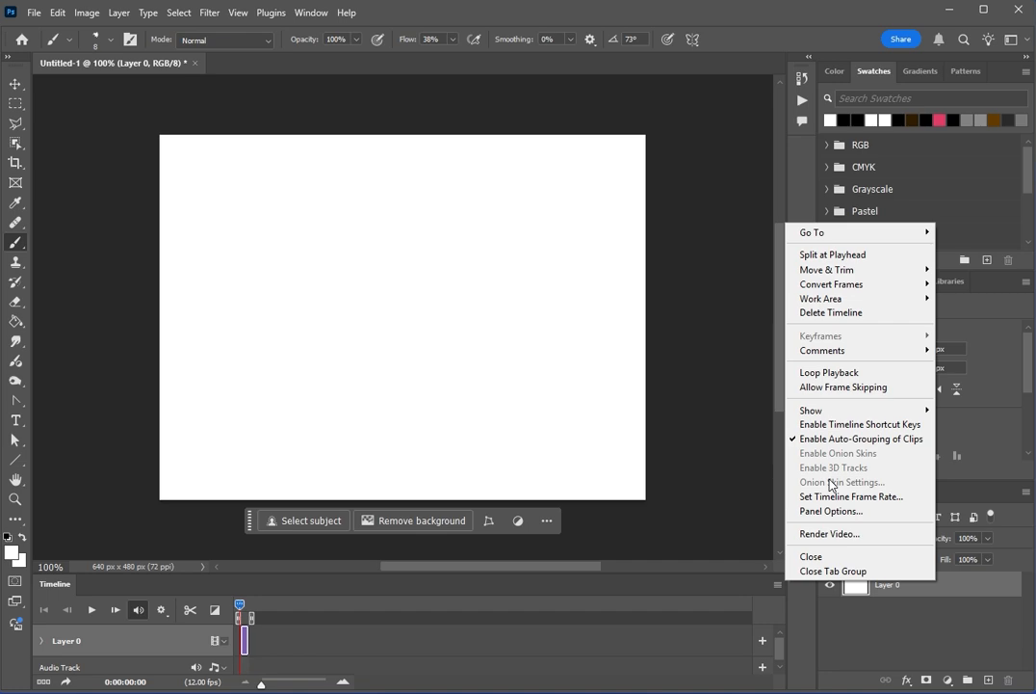
key("Escape")
left_click(79, 13)
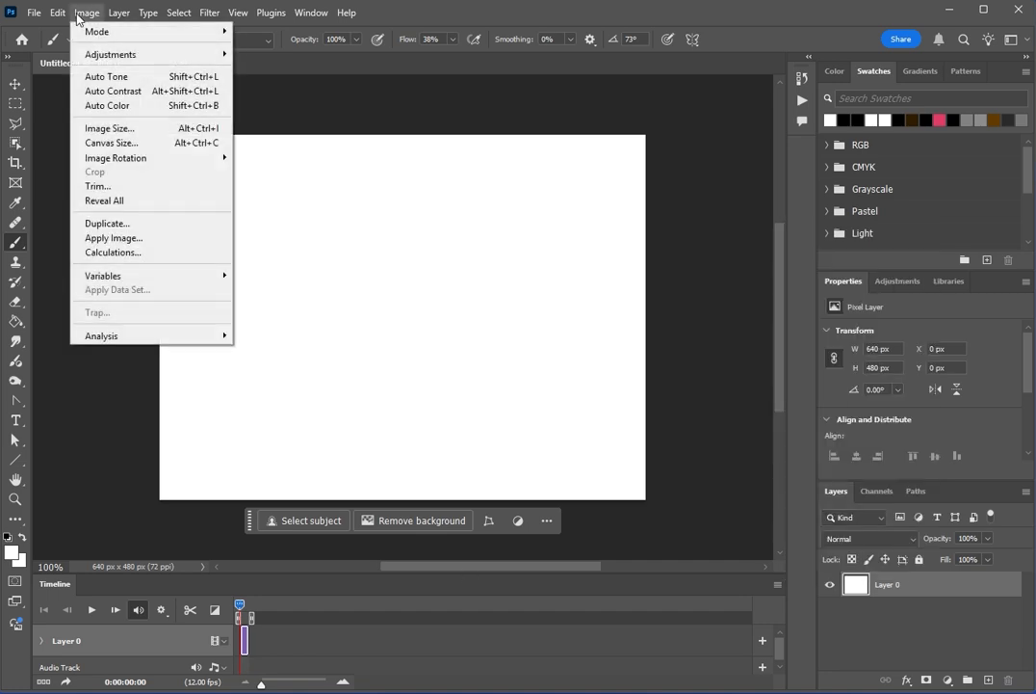
mouse_move(114, 12)
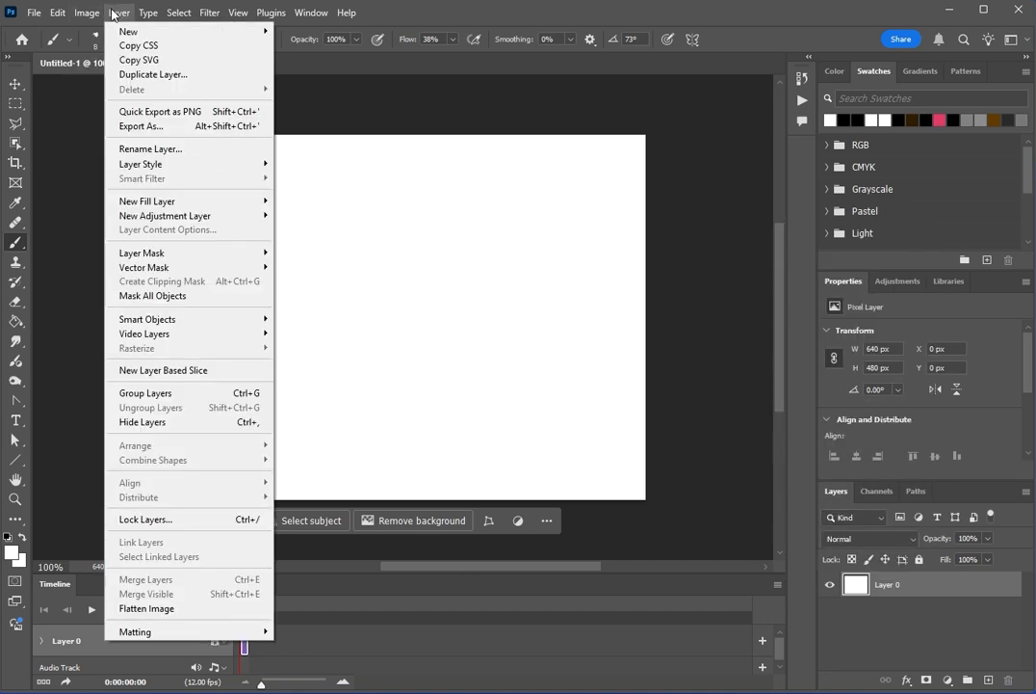
mouse_move(191, 339)
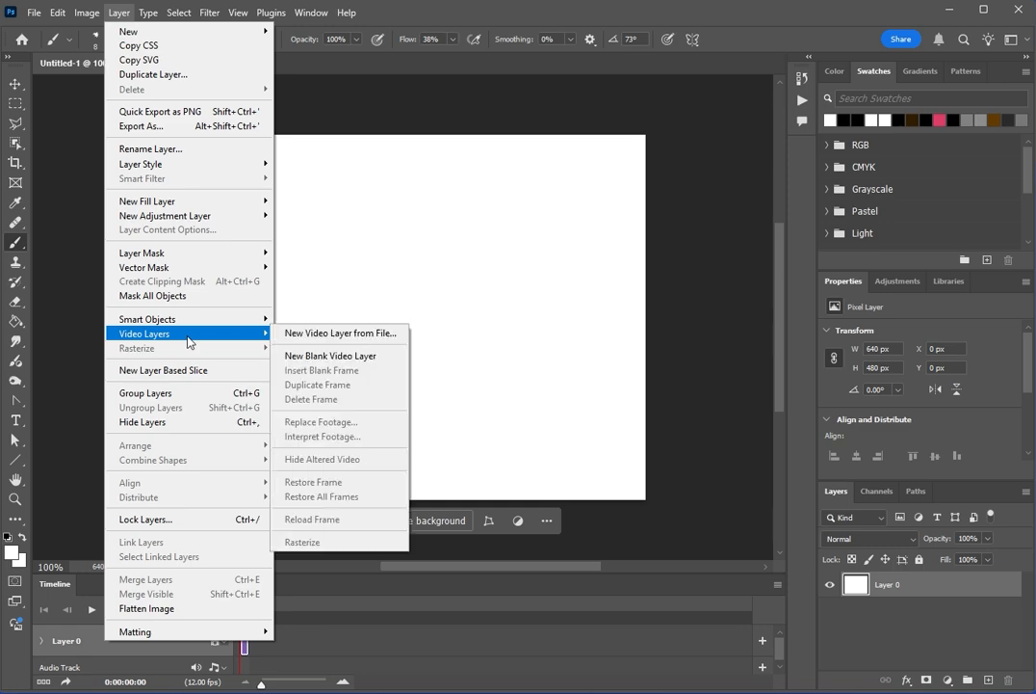
left_click(331, 356)
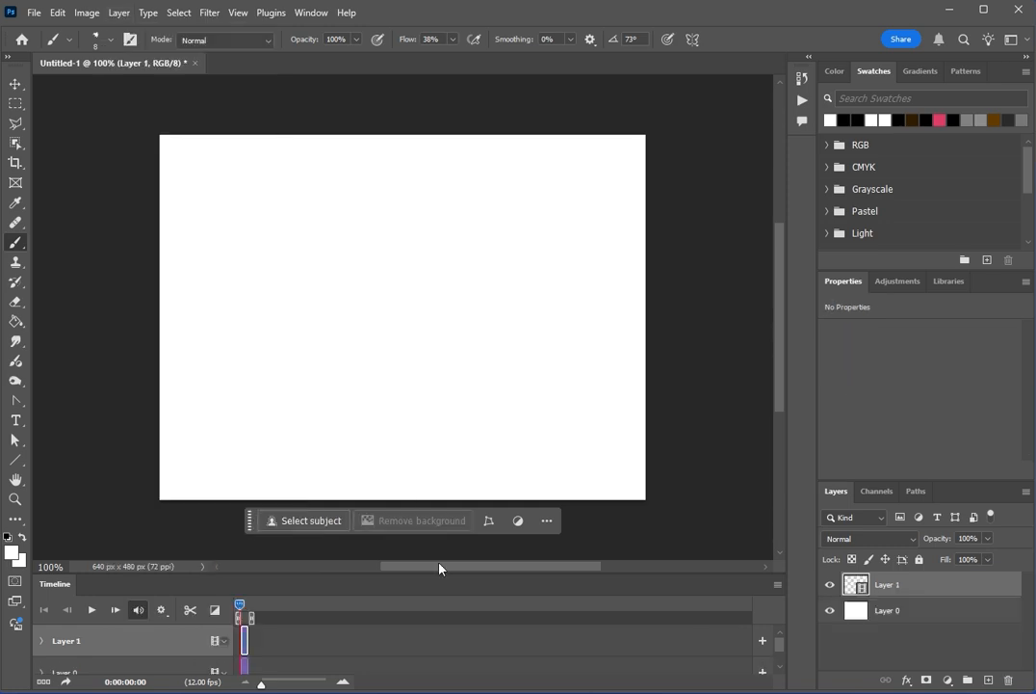
- Extend the white background clip to about 2 minutes 20 seconds and check frame-by-frame movement from the timeline start
left_click_drag(248, 668, 498, 667)
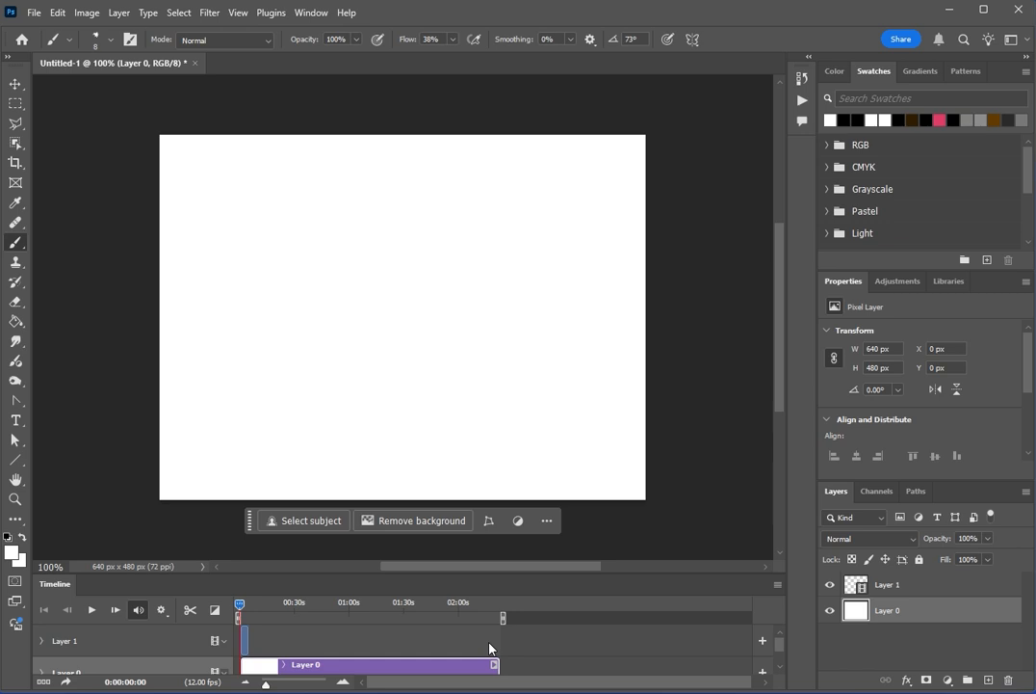
left_click_drag(254, 645, 317, 642)
key("Right")
key("Right")
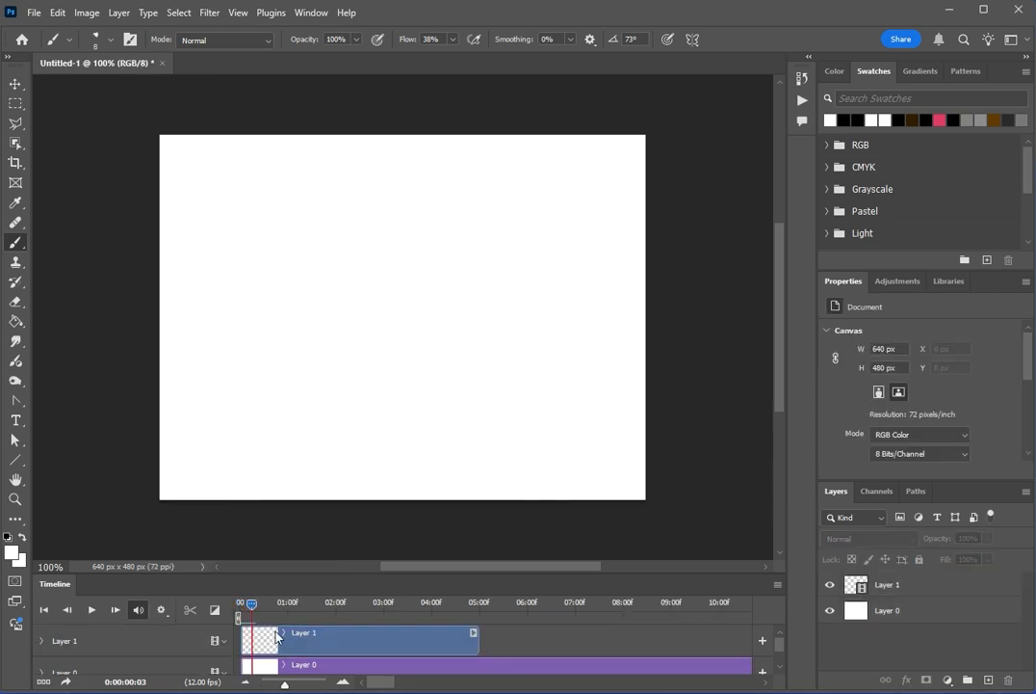
key("Left")
key("Left")
key("Left")
- Brush a low black arc for the top of a head at the canvas's lower edge on the video layer, frame 1
left_click(930, 615)
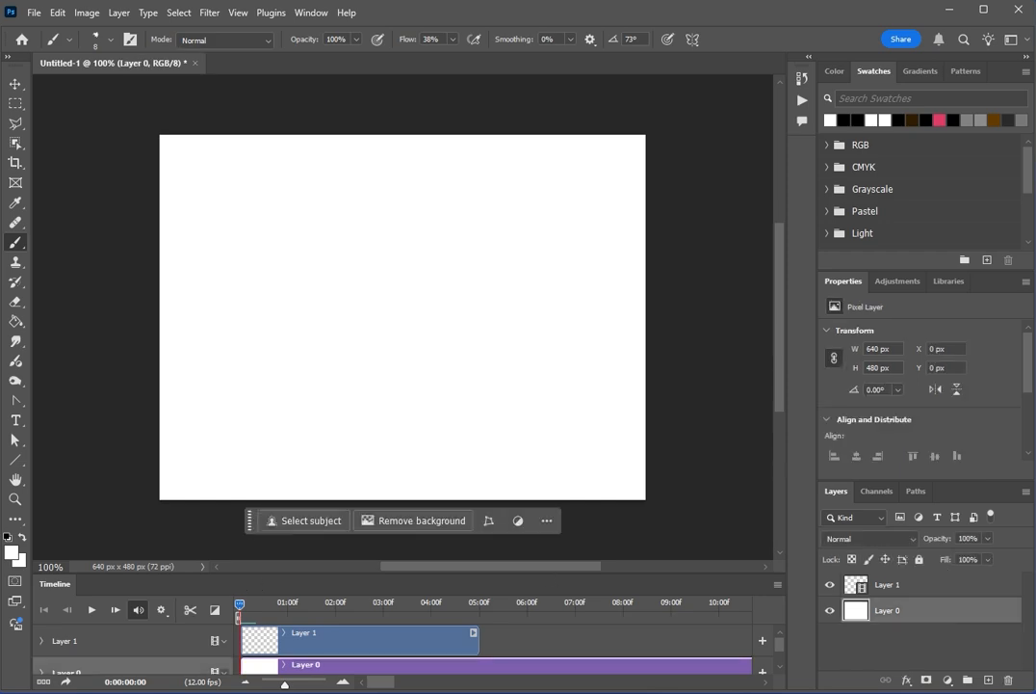
left_click(15, 323)
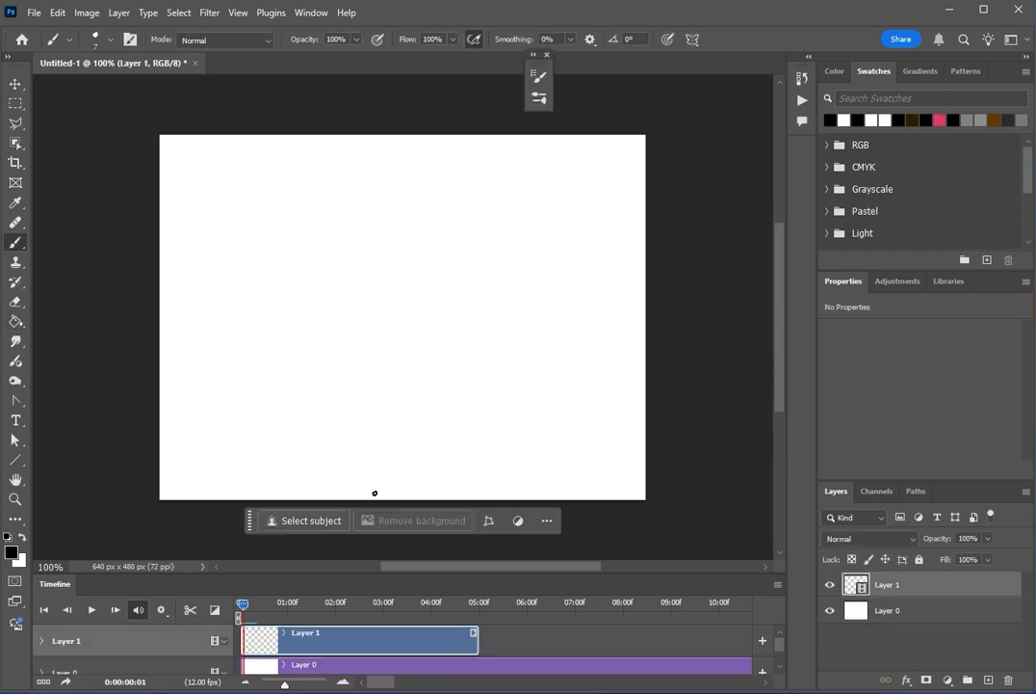
mouse_move(370, 498)
left_mouse_down()
mouse_move(402, 481)
mouse_move(449, 499)
left_mouse_up()
- Draw the slightly higher head with scribbled, parted hair on frame 2 and compare it with frame 1
key("Right")
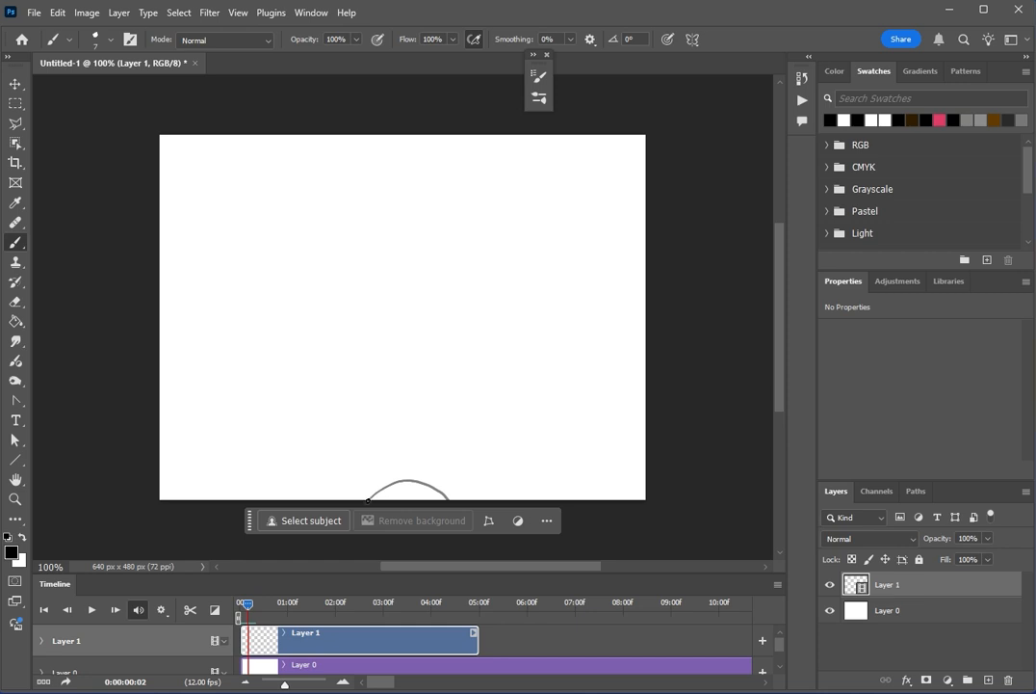
mouse_move(367, 500)
left_mouse_down()
mouse_move(385, 473)
mouse_move(419, 468)
mouse_move(437, 482)
mouse_move(446, 519)
mouse_move(399, 475)
mouse_move(361, 507)
mouse_move(400, 467)
mouse_move(370, 486)
mouse_move(407, 474)
mouse_move(422, 499)
mouse_move(404, 473)
mouse_move(429, 501)
mouse_move(444, 501)
mouse_move(403, 491)
mouse_move(391, 502)
mouse_move(392, 484)
mouse_move(428, 496)
left_mouse_up()
key("Left")
key("Right")
- Draw fingertips on both sides and the raised head with dark hair on frame 3, undoing the last stray stroke
key("Right")
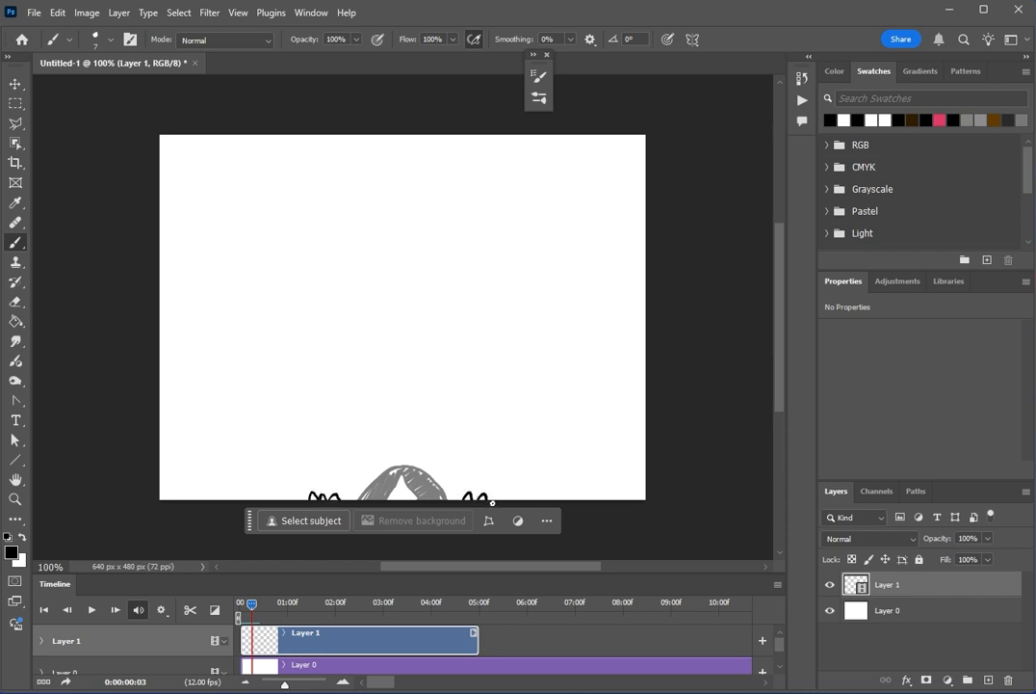
left_click_drag(492, 501, 504, 497)
mouse_move(354, 499)
left_mouse_down()
mouse_move(396, 460)
mouse_move(422, 464)
mouse_move(448, 494)
mouse_move(354, 497)
mouse_move(381, 469)
mouse_move(446, 497)
left_mouse_up()
key("ctrl+z")
- Draw spread fingers on both sides and the higher head with filled hair and eyes on frame 4
key("Right")
left_click_drag(304, 497, 343, 500)
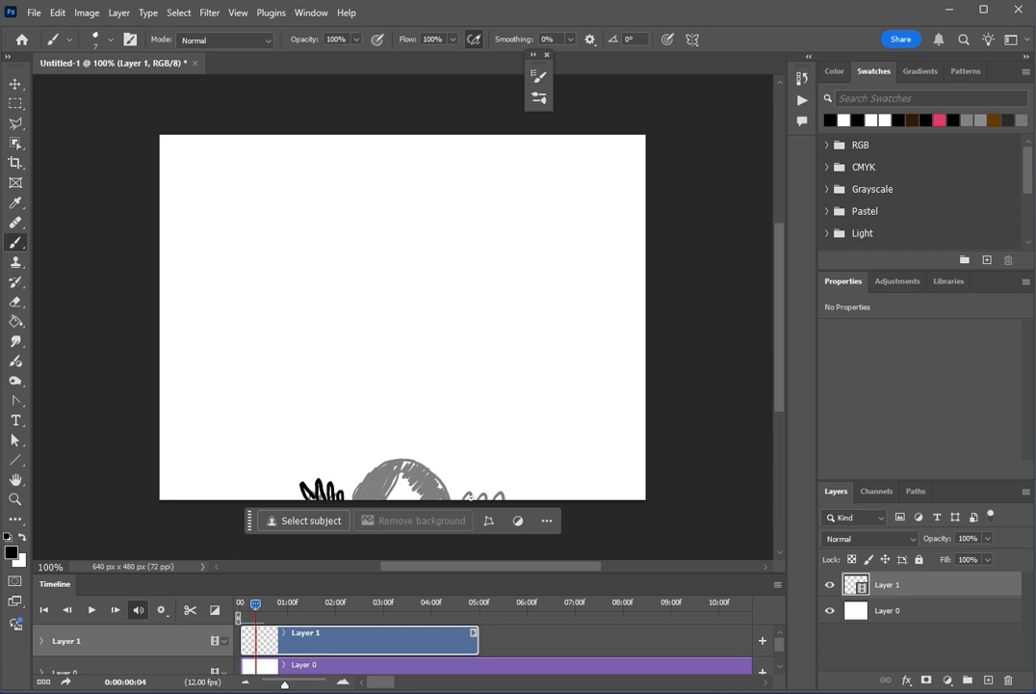
left_click_drag(464, 499, 511, 500)
mouse_move(415, 493)
left_mouse_down()
mouse_move(364, 470)
mouse_move(400, 451)
mouse_move(431, 464)
mouse_move(453, 500)
left_mouse_up()
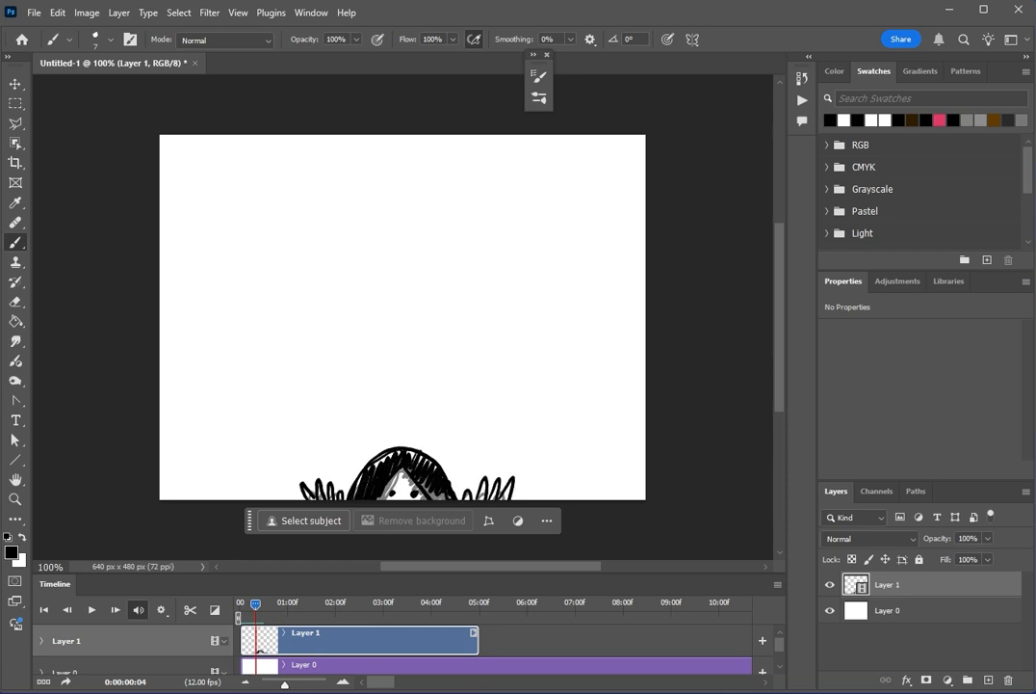
- Draw the higher head with parted hair, eyes and gripping fingers on frame 5, redoing part of the hand
key("Right")
mouse_move(349, 498)
left_mouse_down()
mouse_move(421, 436)
mouse_move(456, 498)
left_mouse_up()
mouse_move(366, 500)
left_mouse_down()
mouse_move(404, 434)
mouse_move(427, 500)
left_mouse_up()
left_click(391, 482)
left_click(411, 479)
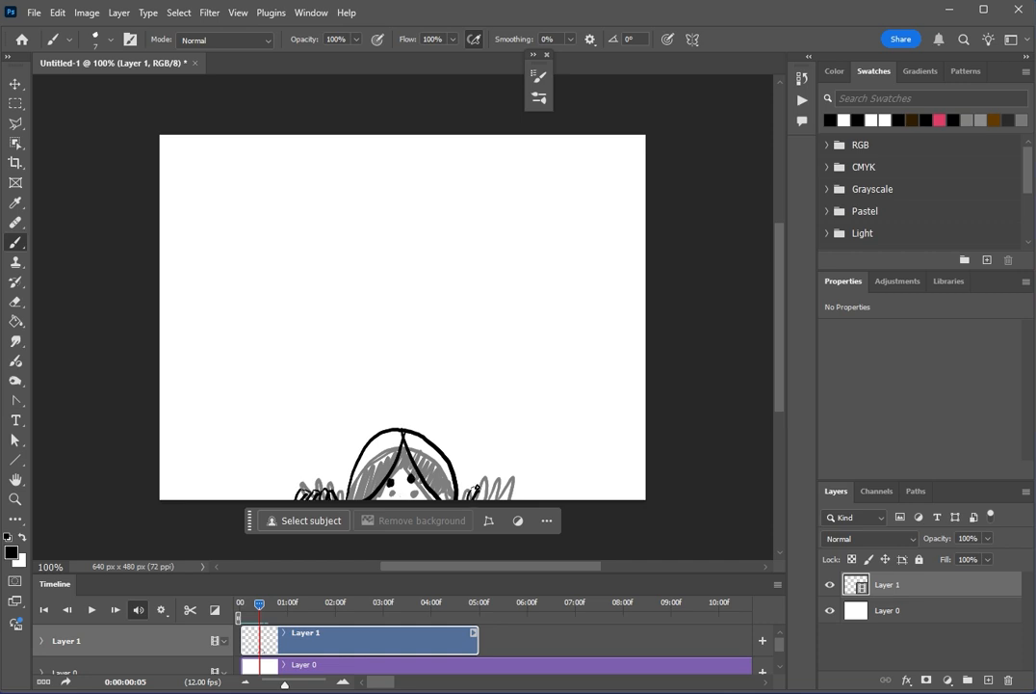
key("ctrl+z")
left_click_drag(503, 489, 526, 498)
mouse_move(349, 499)
left_mouse_down()
mouse_move(376, 458)
mouse_move(403, 444)
mouse_move(452, 497)
left_mouse_up()
- Play back the animation, return the playhead to the start and replay it
left_click(91, 610)
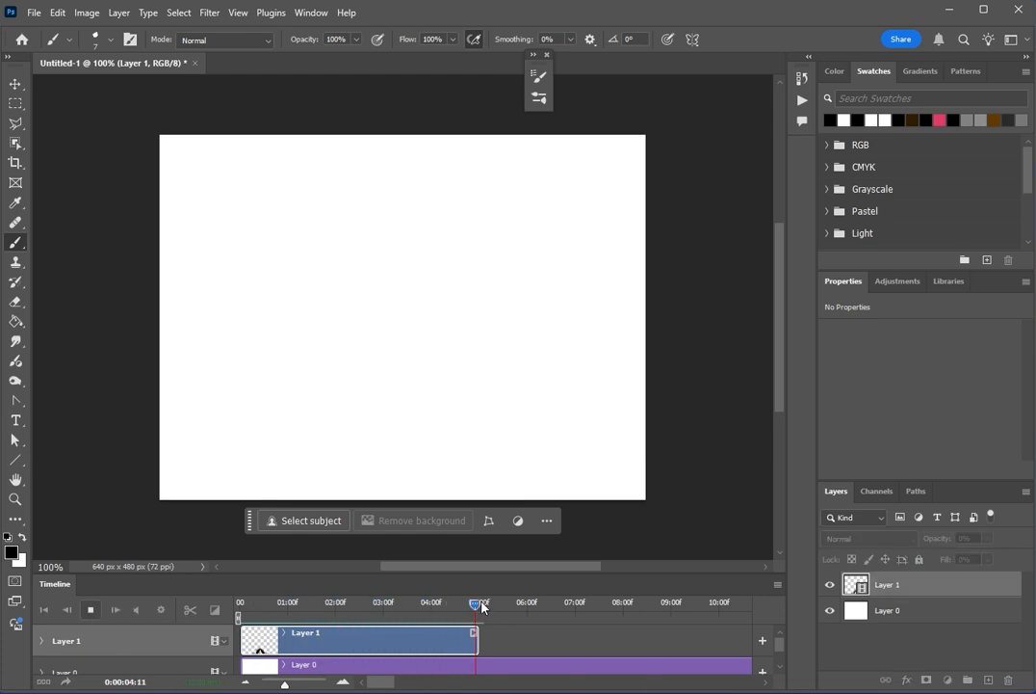
left_click(91, 609)
left_click_drag(482, 606, 240, 604)
left_click(91, 609)
- Turn off onion skins and play the animation without them
left_click(778, 584)
left_click(809, 453)
left_click(91, 609)
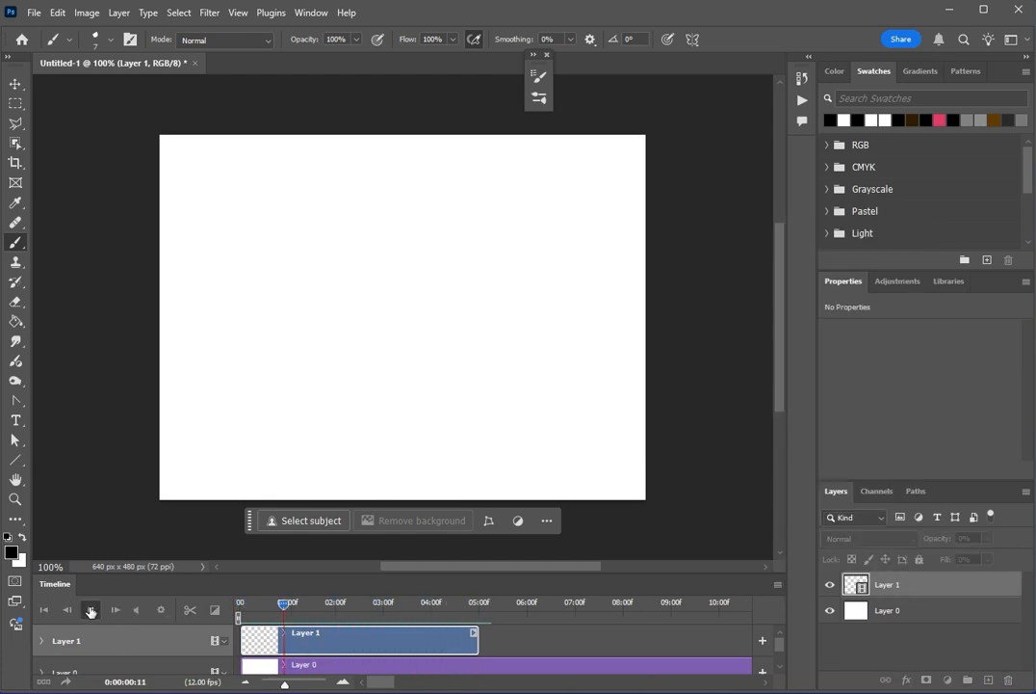
left_click(91, 611)
- Return to the first frame and step through the drawn frames, going back to frame 4
key("Home")
key("Right")
key("Right")
key("Right")
key("Right")
key("Right")
key("Right")
key("Right")
key("Left")
key("Left")
key("Left")
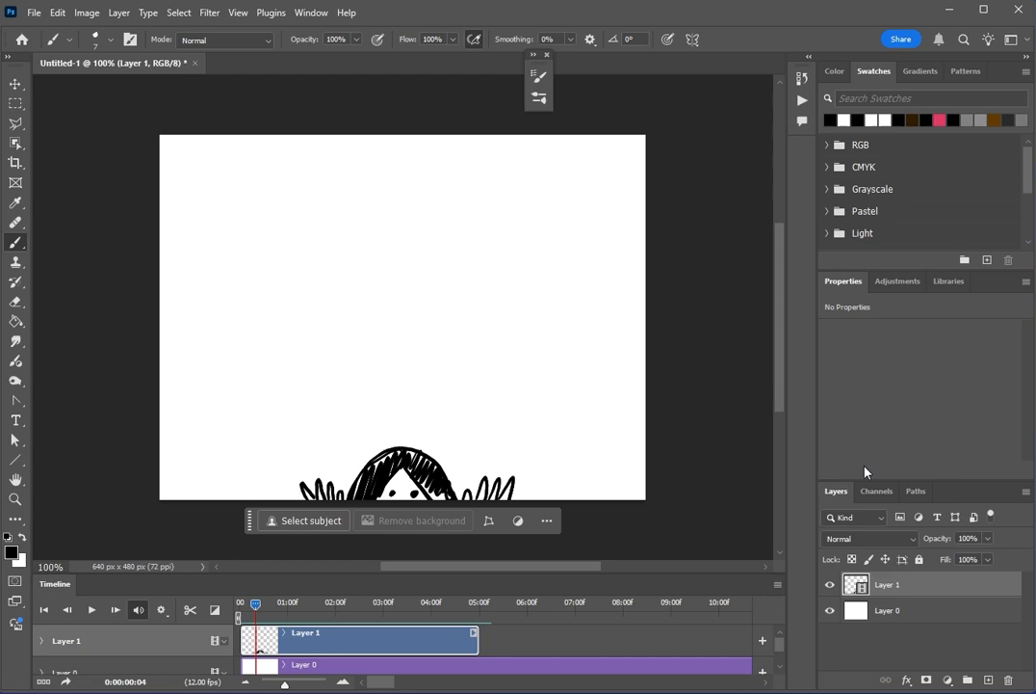
- Turn on onion skins and place the playhead on frame 6 of the timeline
left_click(778, 583)
left_click(809, 453)
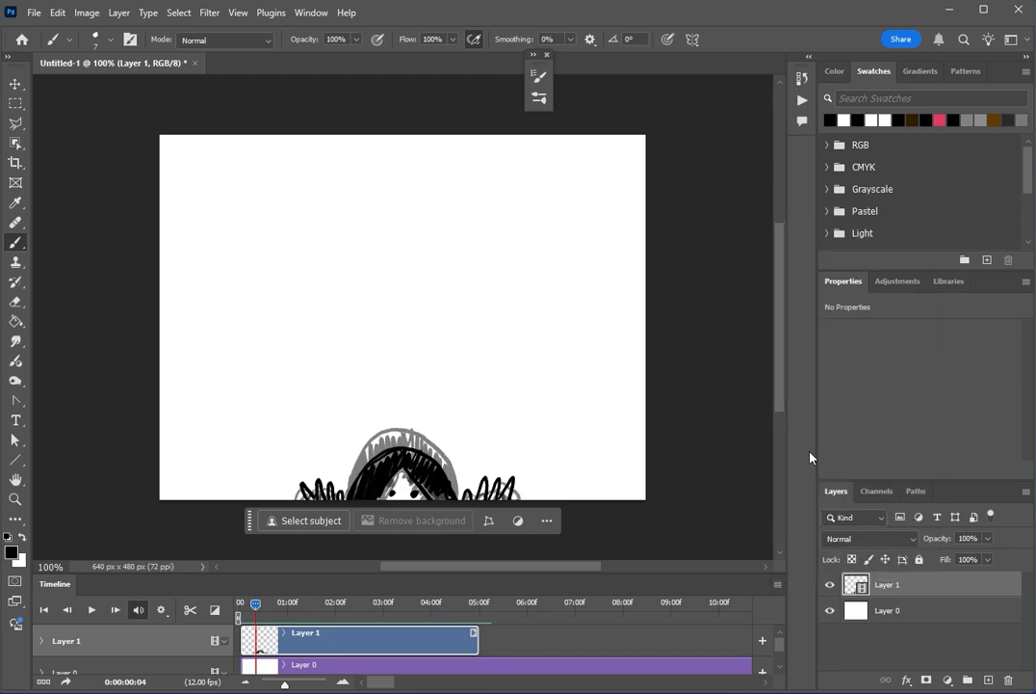
key("End")
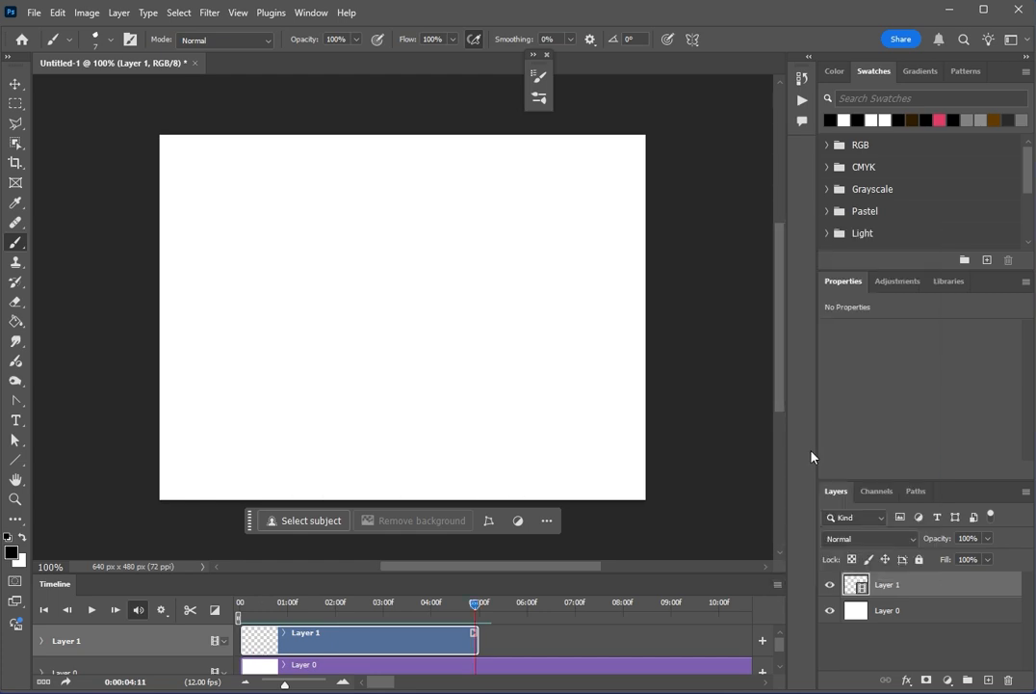
key("Left")
key("Left")
key("Left")
key("Left")
key("Left")
key("Left")
key("Left")
key("Left")
key("Left")
key("Left")
key("Left")
key("Left")
key("Left")
key("Left")
key("Left")
key("Left")
key("Left")
key("Left")
key("Left")
key("Left")
key("Left")
key("Left")
key("Left")
key("Left")
key("Left")
key("Left")
key("Left")
key("Left")
key("Left")
key("Left")
key("Left")
key("Left")
key("Left")
key("Left")
key("Left")
key("Left")
key("Left")
key("Left")
key("Left")
key("Left")
- Draw the higher head outline with parted hair, two eyes and a small mouth on frame 6, redrawing the parting
mouse_move(342, 498)
left_mouse_down()
mouse_move(433, 415)
mouse_move(459, 499)
left_mouse_up()
left_click_drag(407, 410, 364, 499)
mouse_move(406, 411)
left_mouse_down()
mouse_move(424, 469)
mouse_move(452, 499)
left_mouse_up()
key("ctrl+z")
key("ctrl+z")
left_click(391, 464)
left_click(414, 465)
left_click_drag(410, 406, 357, 498)
left_click_drag(404, 412, 457, 498)
left_click_drag(397, 495, 404, 494)
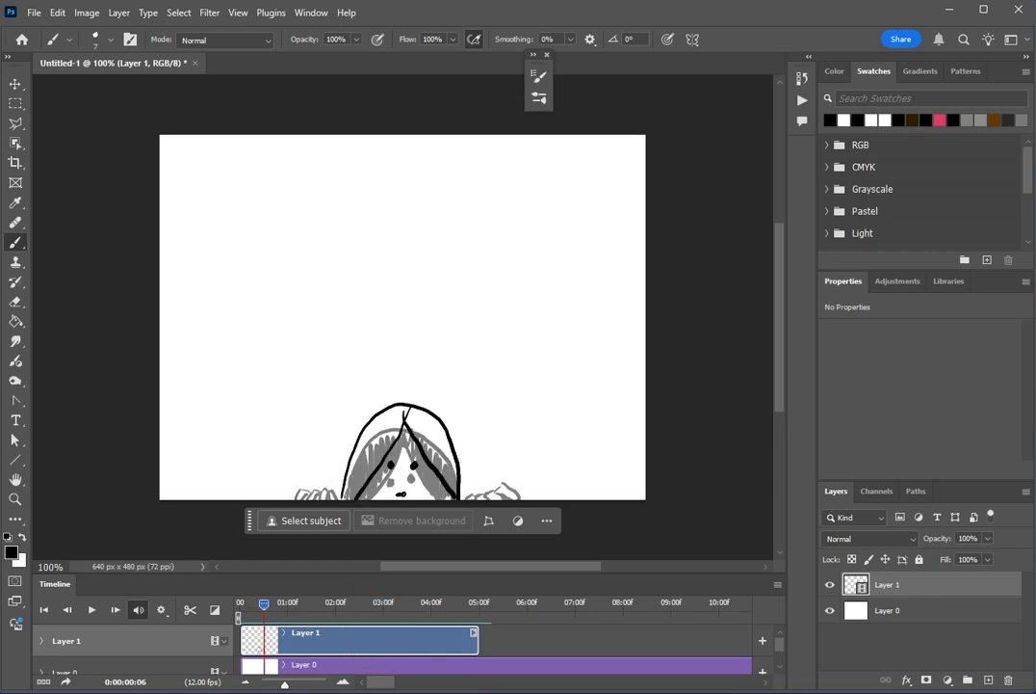
- Draw the gripping fingers on both sides and fill in the hair on frame 6
left_click_drag(300, 498, 311, 490)
left_click_drag(308, 494, 335, 498)
left_click_drag(467, 498, 496, 490)
left_click_drag(495, 490, 520, 497)
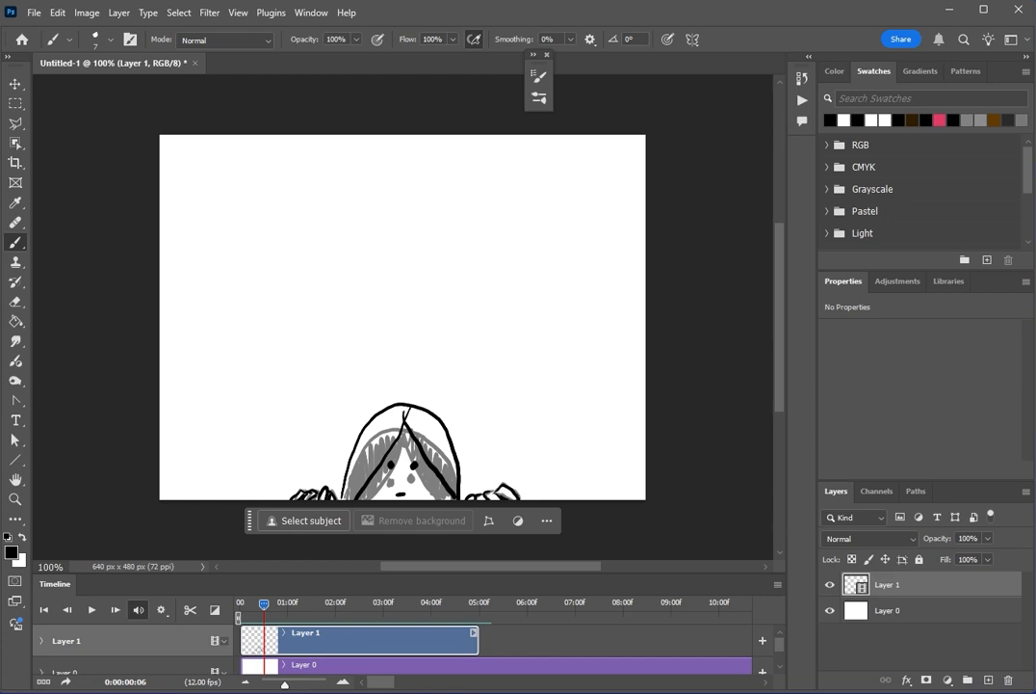
mouse_move(342, 496)
left_mouse_down()
mouse_move(405, 414)
mouse_move(457, 495)
left_mouse_up()
- Draw the raised head's outer hair outline, inner parting lines and two eyes on frame 7
key("Right")
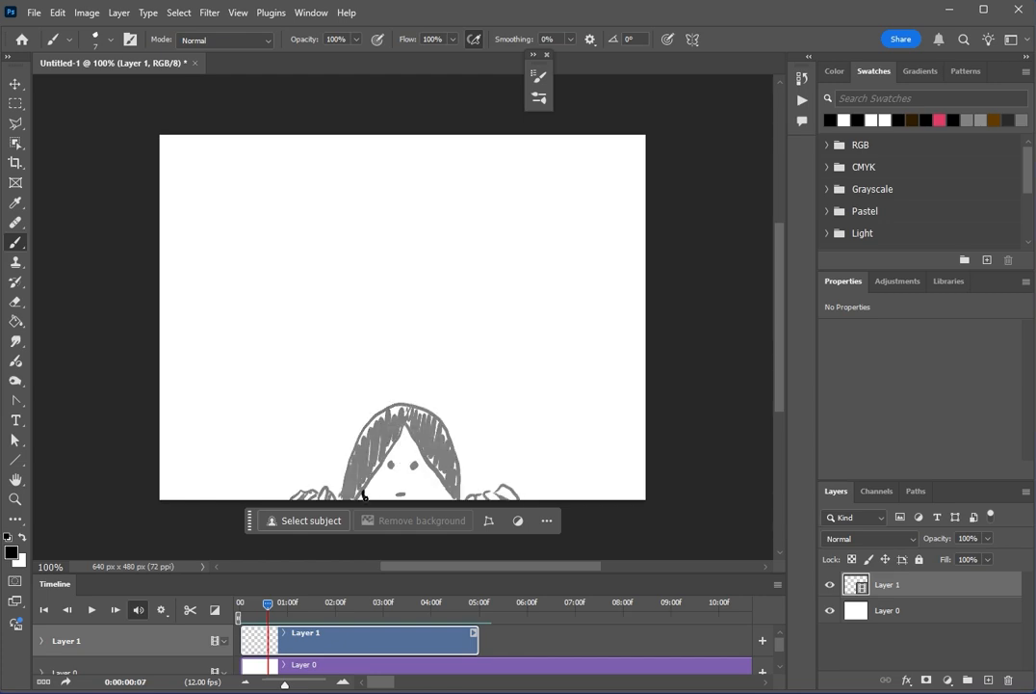
key("Left")
key("Right")
mouse_move(365, 480)
left_mouse_down()
mouse_move(449, 440)
mouse_move(365, 481)
left_mouse_up()
left_click_drag(407, 396, 352, 498)
left_click_drag(405, 390, 340, 497)
left_click_drag(407, 402, 459, 497)
left_click_drag(408, 390, 462, 497)
left_click_drag(395, 450, 393, 452)
left_click_drag(416, 449, 417, 452)
- Complete frame 7 with the mouth, filled hair, jaw lines, and the arms and fingers on both sides
mouse_move(401, 483)
left_mouse_down()
mouse_move(411, 484)
mouse_move(371, 443)
mouse_move(405, 405)
left_mouse_up()
mouse_move(413, 399)
left_mouse_down()
mouse_move(358, 498)
mouse_move(461, 489)
left_mouse_up()
left_click_drag(355, 493, 376, 498)
left_click_drag(444, 495, 456, 498)
left_click_drag(340, 491, 292, 498)
mouse_move(313, 491)
left_mouse_down()
mouse_move(302, 498)
mouse_move(316, 498)
left_mouse_up()
left_click_drag(466, 494, 490, 495)
left_click_drag(491, 495, 506, 497)
- Draw the taller head outline, eyes, mouth and both shoulders reaching the hands on frame 8
key("Right")
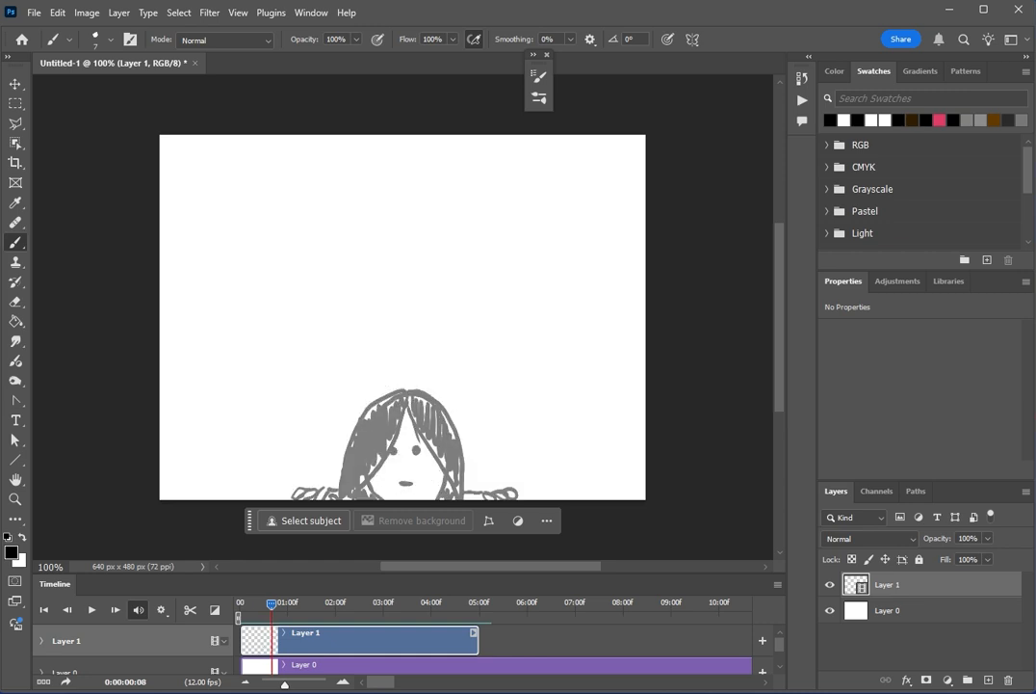
mouse_move(424, 358)
left_mouse_down()
mouse_move(453, 395)
mouse_move(423, 358)
left_mouse_up()
left_click_drag(395, 418, 396, 424)
left_click_drag(420, 415, 421, 421)
left_click_drag(364, 464, 314, 486)
left_click_drag(452, 463, 503, 493)
left_click_drag(406, 458, 420, 457)
- Add the hair parting, neck and filled long hair to frame 8, redrawing one unwanted hair stroke
left_click_drag(418, 367, 365, 461)
mouse_move(420, 360)
left_mouse_down()
mouse_move(347, 469)
mouse_move(422, 485)
mouse_move(418, 504)
mouse_move(432, 480)
left_mouse_up()
key("ctrl+z")
left_click_drag(385, 479, 383, 498)
mouse_move(366, 457)
left_mouse_down()
mouse_move(366, 491)
mouse_move(348, 436)
left_mouse_up()
mouse_move(409, 358)
left_mouse_down()
mouse_move(358, 458)
mouse_move(390, 424)
mouse_move(470, 472)
left_mouse_up()
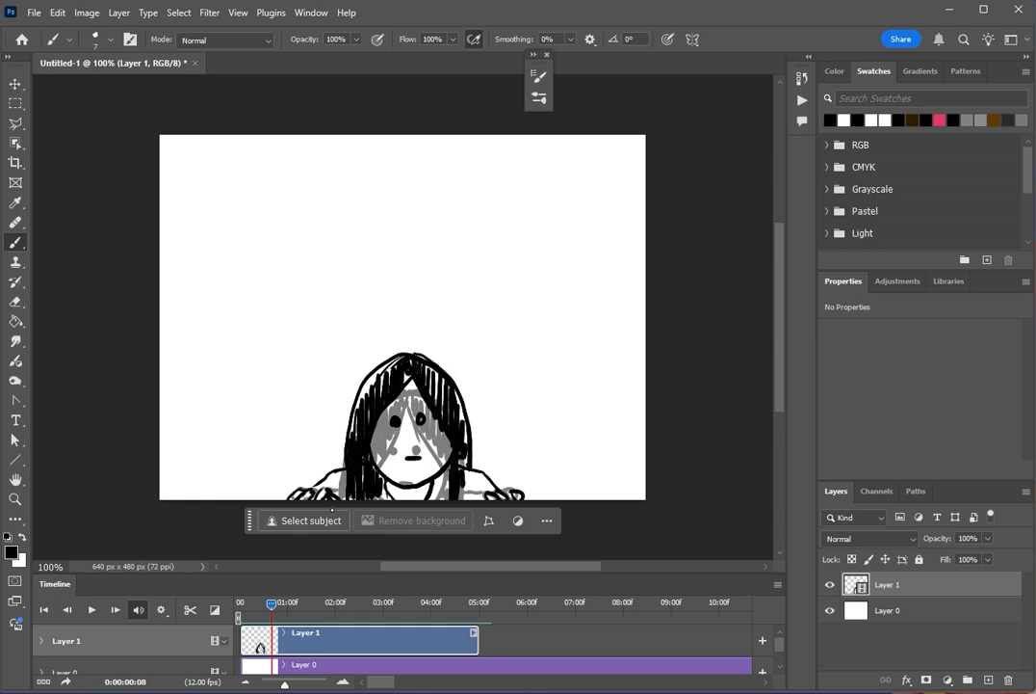
- Advance to frame 9, return to the timeline start and play the animation
key("Right")
key("Home")
key("space")
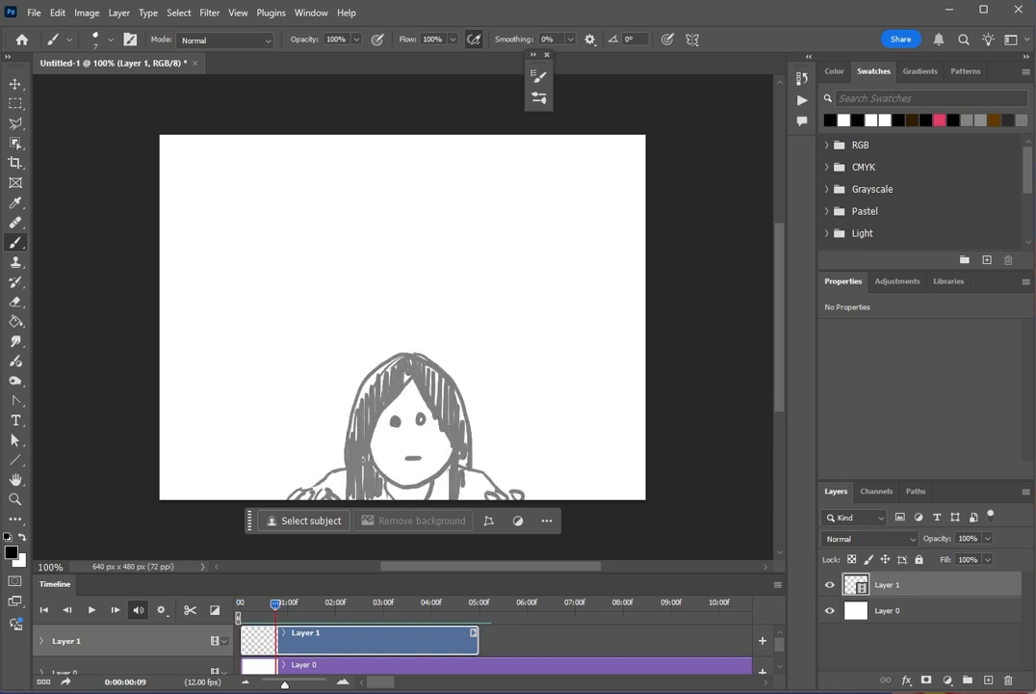
- Stop playback on frame 9 and draw the raised head outline, eyes, mouth, neckline, arms, fingers and first hair contours
key("space")
key("Left")
key("Left")
mouse_move(404, 335)
left_mouse_down()
mouse_move(419, 462)
mouse_move(407, 336)
left_mouse_up()
mouse_move(402, 338)
left_mouse_down()
mouse_move(352, 445)
mouse_move(339, 408)
mouse_move(299, 488)
left_mouse_up()
left_click_drag(444, 443, 479, 434)
left_click_drag(489, 436, 525, 495)
left_click_drag(310, 492, 340, 497)
mouse_move(384, 461)
left_mouse_down()
mouse_move(429, 462)
mouse_move(414, 445)
left_mouse_up()
left_click(409, 398)
mouse_move(438, 345)
left_mouse_down()
mouse_move(417, 404)
mouse_move(477, 428)
left_mouse_up()
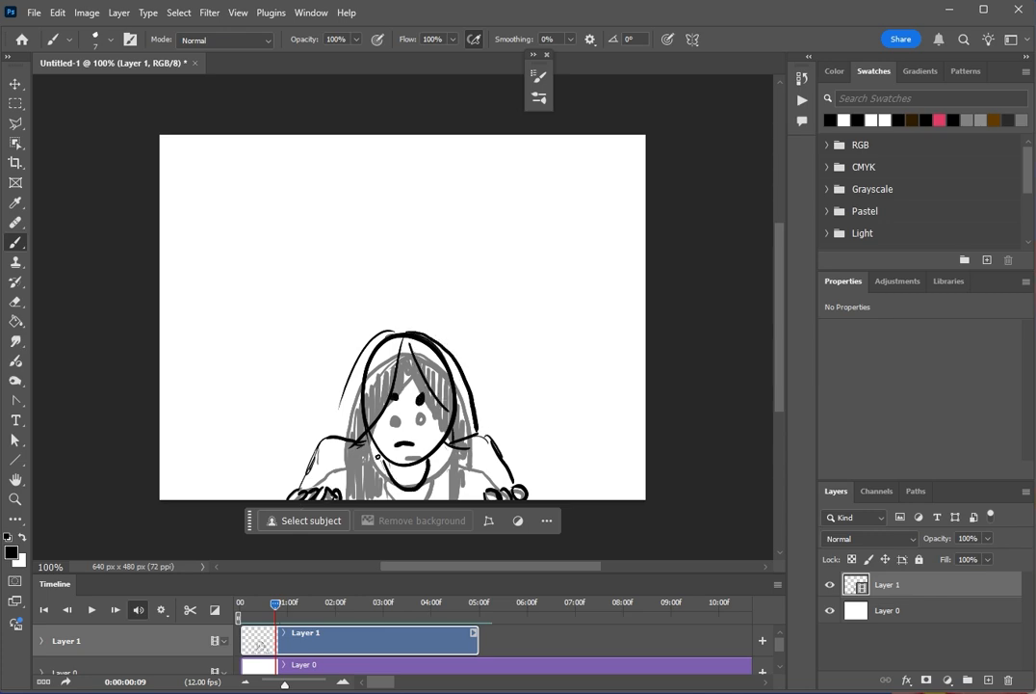
- Fill the hair on frame 9 with dense strokes on both sides of the parting, extending down past the shoulders
left_click_drag(351, 368, 337, 438)
left_click_drag(386, 339, 347, 438)
left_click_drag(421, 339, 449, 415)
left_click_drag(453, 361, 474, 434)
left_click_drag(349, 445, 353, 497)
left_click_drag(360, 443, 370, 493)
mouse_move(449, 439)
left_mouse_down()
mouse_move(445, 499)
mouse_move(463, 472)
left_mouse_up()
left_click_drag(400, 380, 402, 357)
- Play the animation from the start with onion skins off, and return to frame 9 with onion skins back on
left_click(778, 584)
left_click(819, 457)
left_click(44, 609)
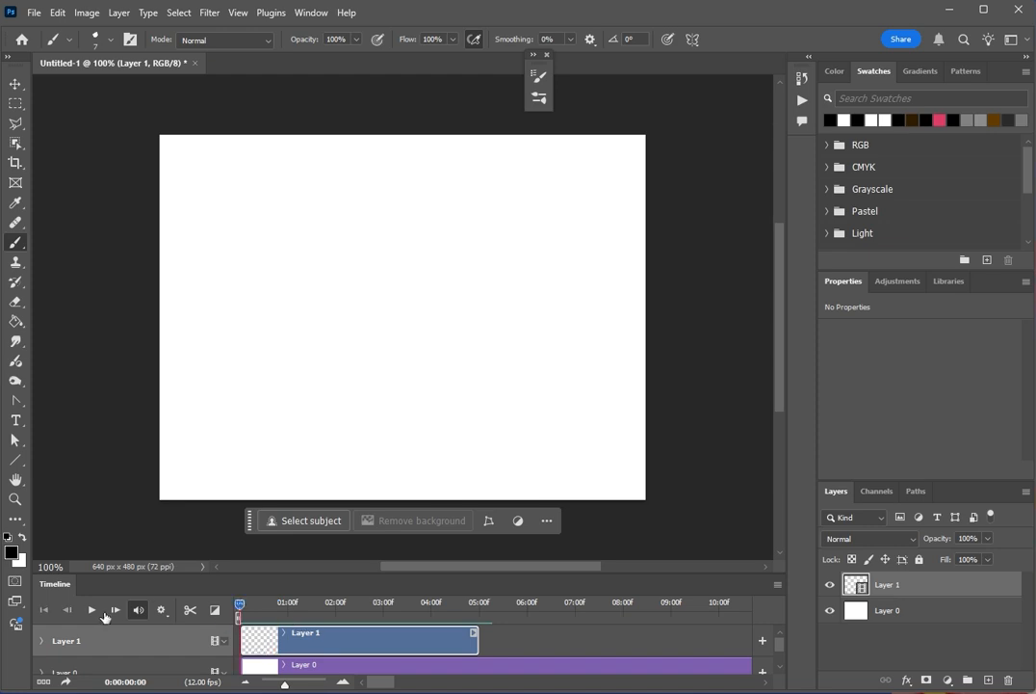
left_click(94, 610)
left_click_drag(310, 606, 278, 612)
left_click(778, 584)
left_click(818, 458)
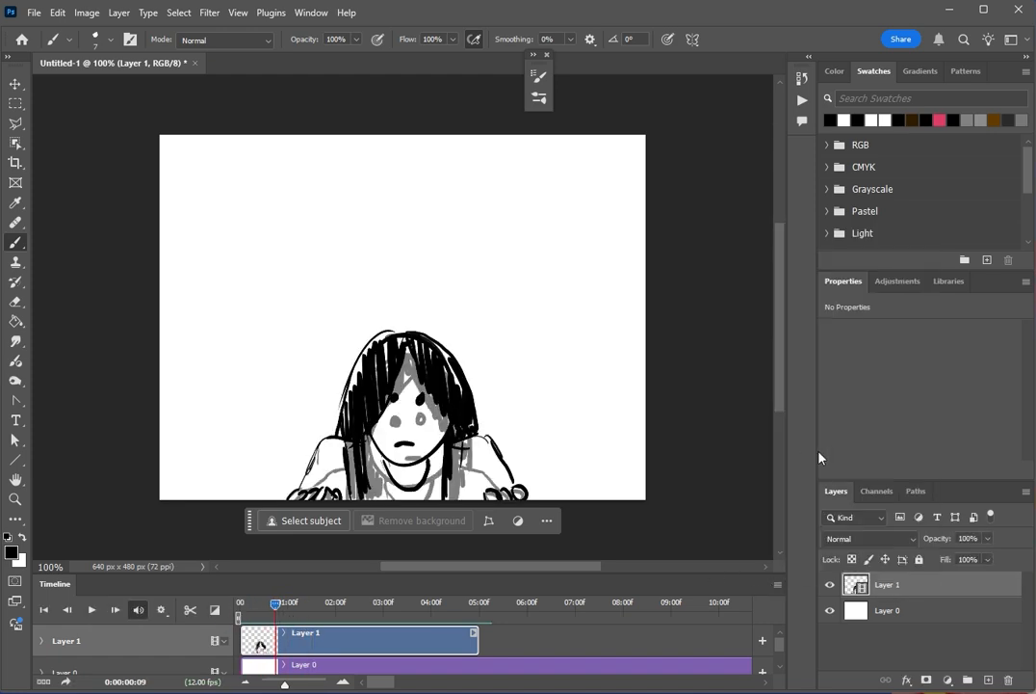
- Draw frame 10's higher head outline, eyes, mouth, hair contours and parting, neckline, both shoulders, and fingers at the canvas edge
key("Right")
mouse_move(384, 306)
left_mouse_down()
mouse_move(447, 334)
mouse_move(365, 349)
left_mouse_up()
left_click_drag(391, 369, 395, 371)
left_click_drag(419, 364, 420, 370)
left_click_drag(409, 309, 382, 359)
mouse_move(411, 310)
left_mouse_down()
mouse_move(458, 411)
mouse_move(330, 440)
left_mouse_up()
mouse_move(390, 441)
left_mouse_down()
mouse_move(395, 461)
mouse_move(424, 444)
left_mouse_up()
mouse_move(407, 305)
left_mouse_down()
mouse_move(434, 309)
mouse_move(512, 496)
left_mouse_up()
left_click_drag(290, 497, 340, 498)
left_click_drag(373, 434, 284, 498)
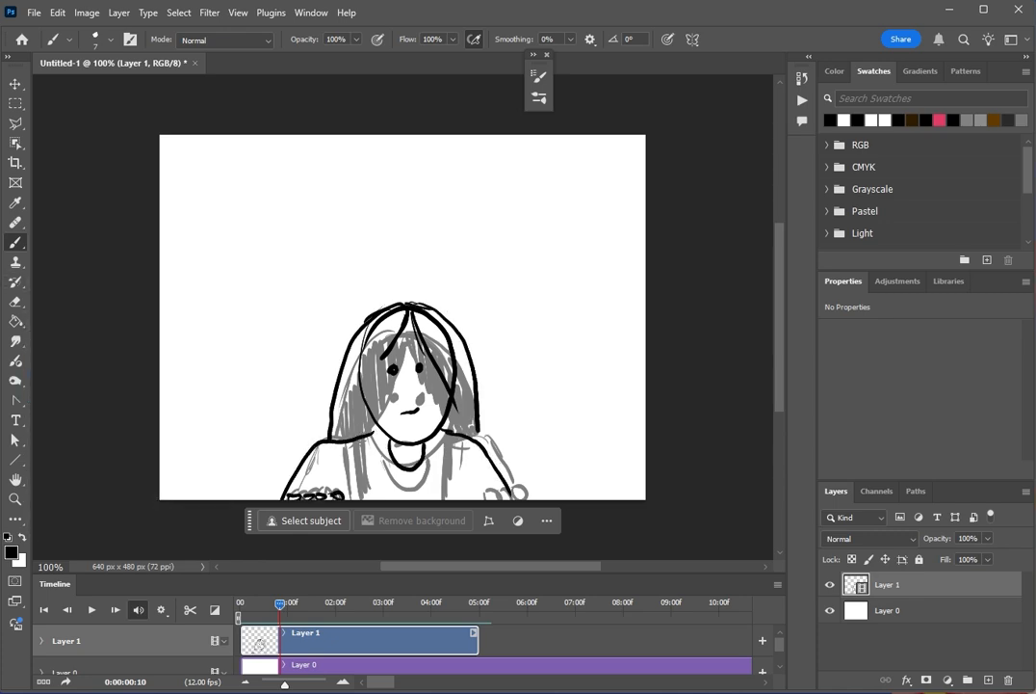
- Erase and redraw a wider neckline on frame 10, and fill in the long hair on both sides of the face
left_click(14, 302)
left_click(14, 243)
mouse_move(395, 464)
left_mouse_down()
mouse_move(422, 448)
mouse_move(430, 457)
mouse_move(430, 443)
left_mouse_up()
left_click_drag(396, 332, 350, 401)
mouse_move(333, 436)
left_mouse_down()
mouse_move(385, 313)
mouse_move(463, 386)
mouse_move(471, 472)
left_mouse_up()
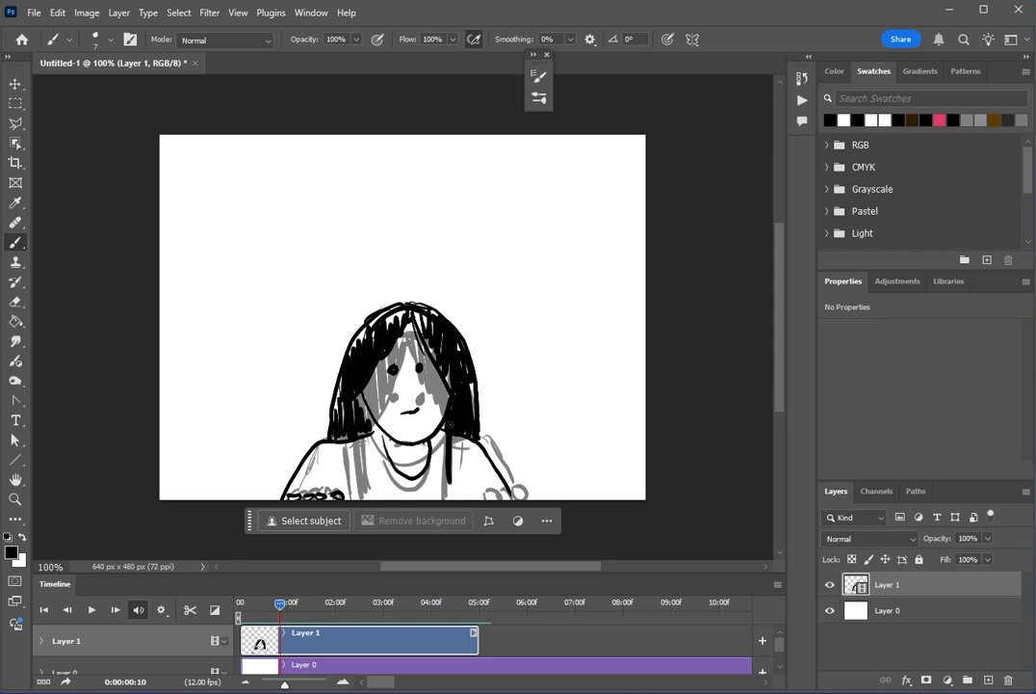
left_click_drag(337, 400, 375, 424)
- Play the animation, replay it from the start with onion skins off, and return to frame 10
key("Right")
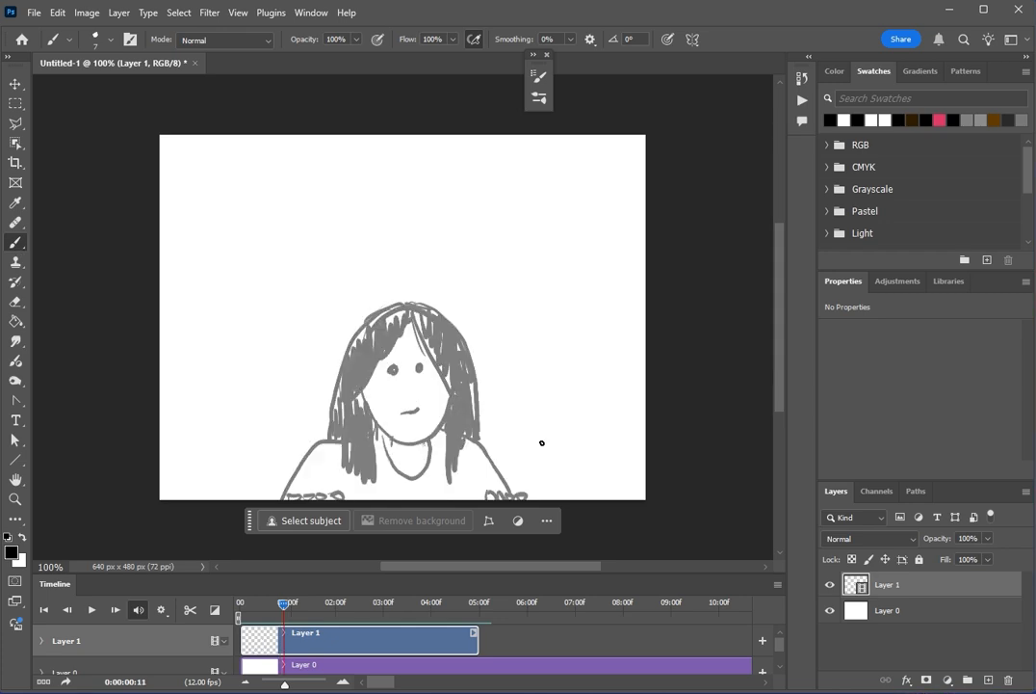
left_click(94, 609)
left_click(94, 610)
left_click(778, 585)
left_click(836, 454)
left_click(44, 610)
left_click(90, 610)
left_click(91, 611)
left_click_drag(331, 607, 282, 608)
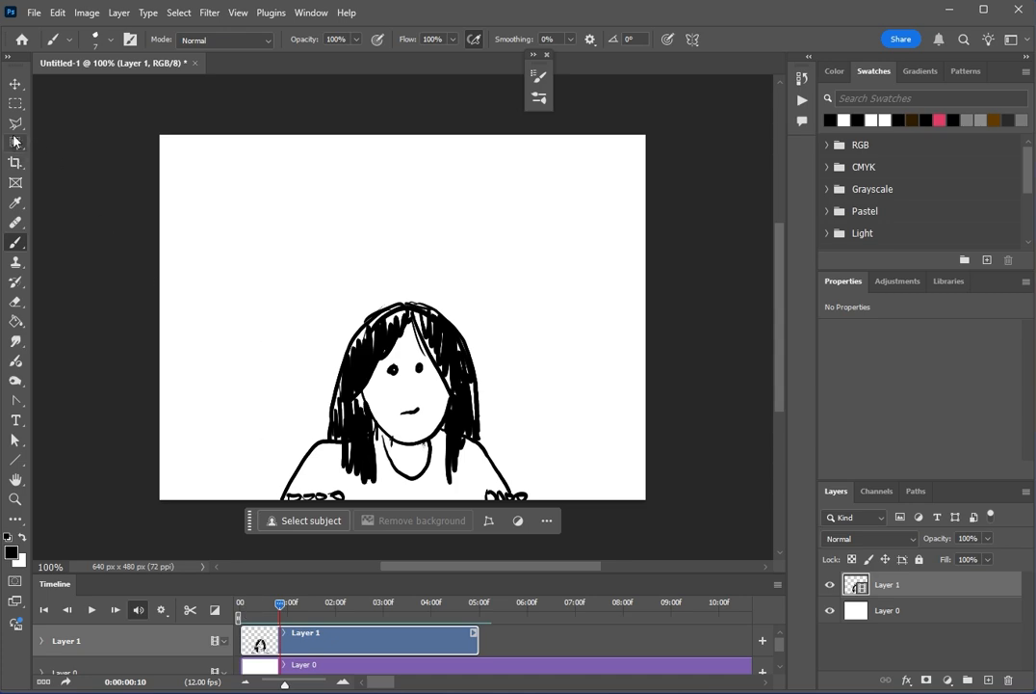
- Lasso frame 10's head and torso without the fingers, move the selection up a little, and deselect it
key("m")
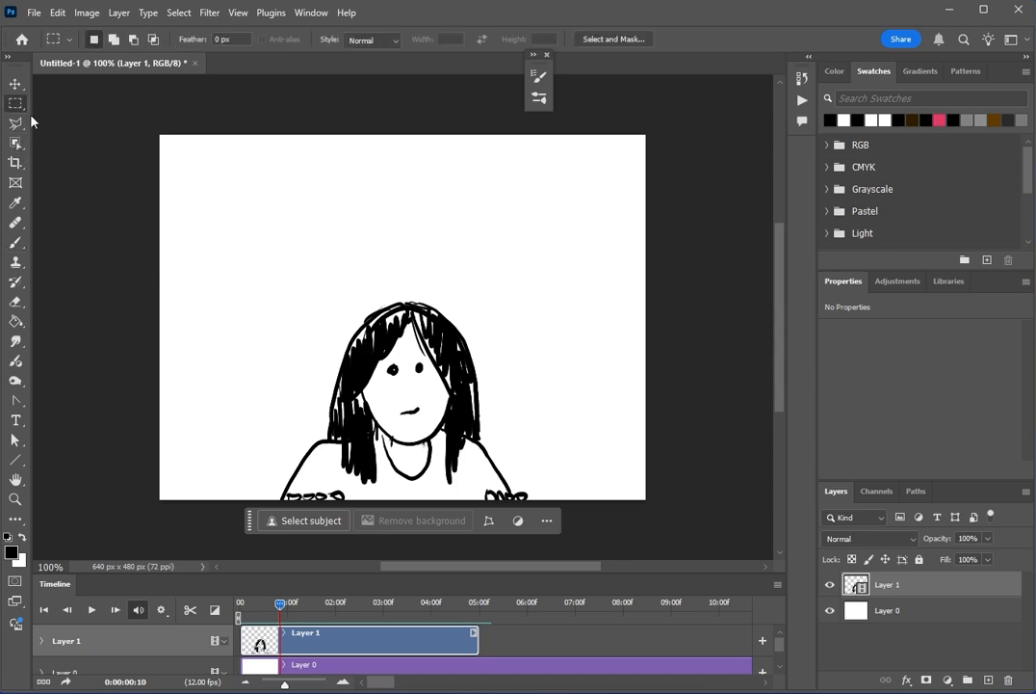
right_click(22, 114)
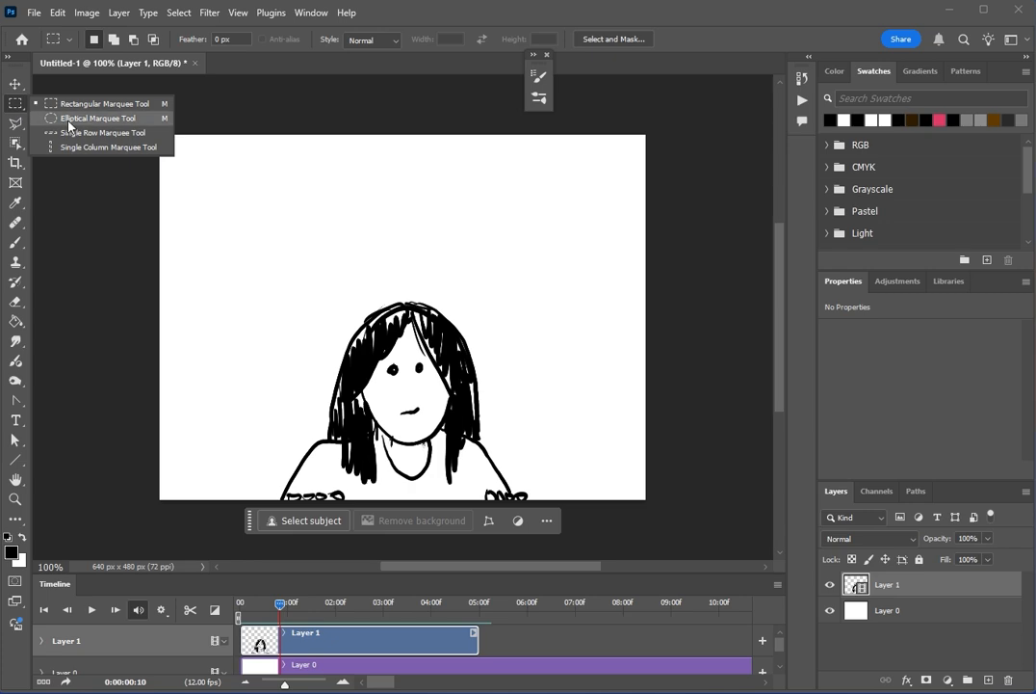
left_click(15, 123)
right_click(15, 123)
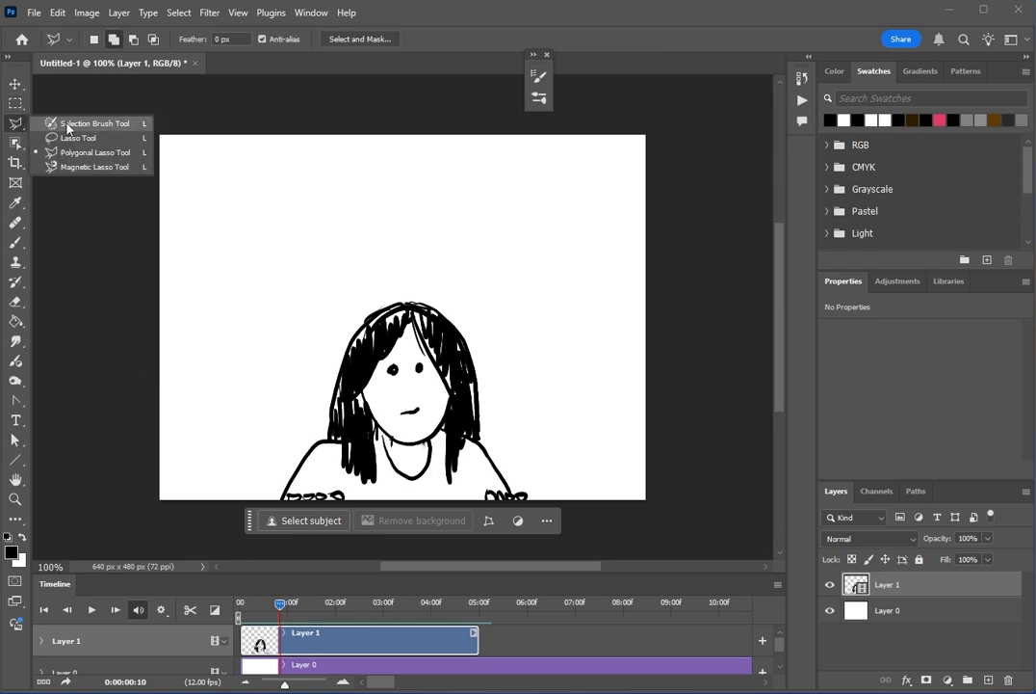
left_click(65, 138)
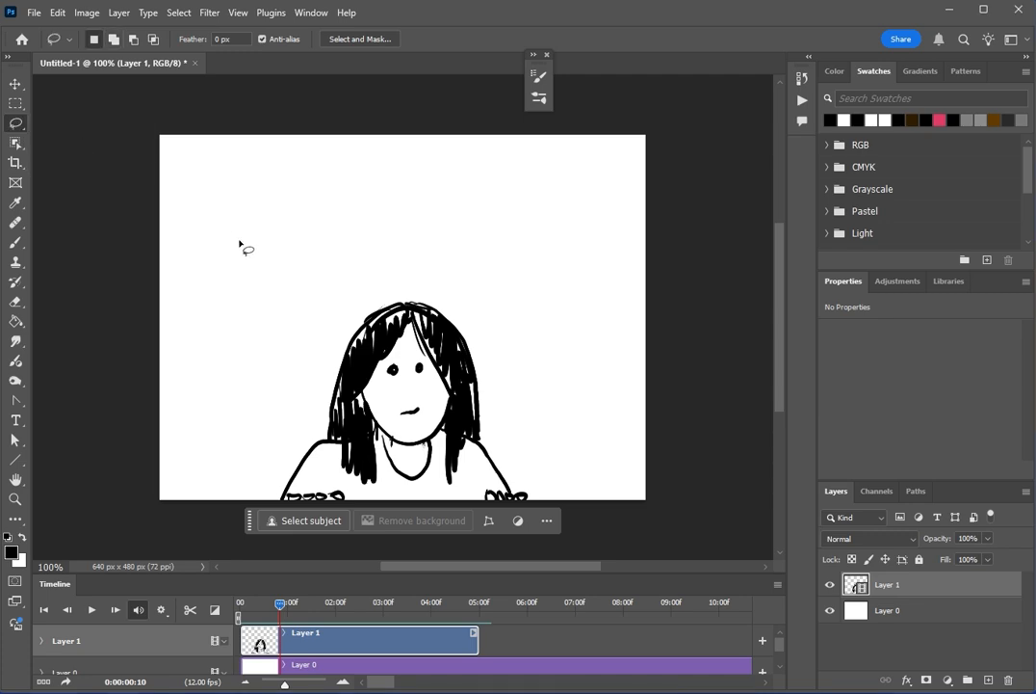
mouse_move(304, 294)
left_mouse_down()
mouse_move(294, 389)
mouse_move(247, 527)
mouse_move(291, 493)
mouse_move(363, 489)
mouse_move(446, 516)
mouse_move(473, 486)
mouse_move(535, 462)
mouse_move(536, 343)
mouse_move(363, 289)
mouse_move(307, 308)
mouse_move(304, 297)
left_mouse_up()
left_click(15, 84)
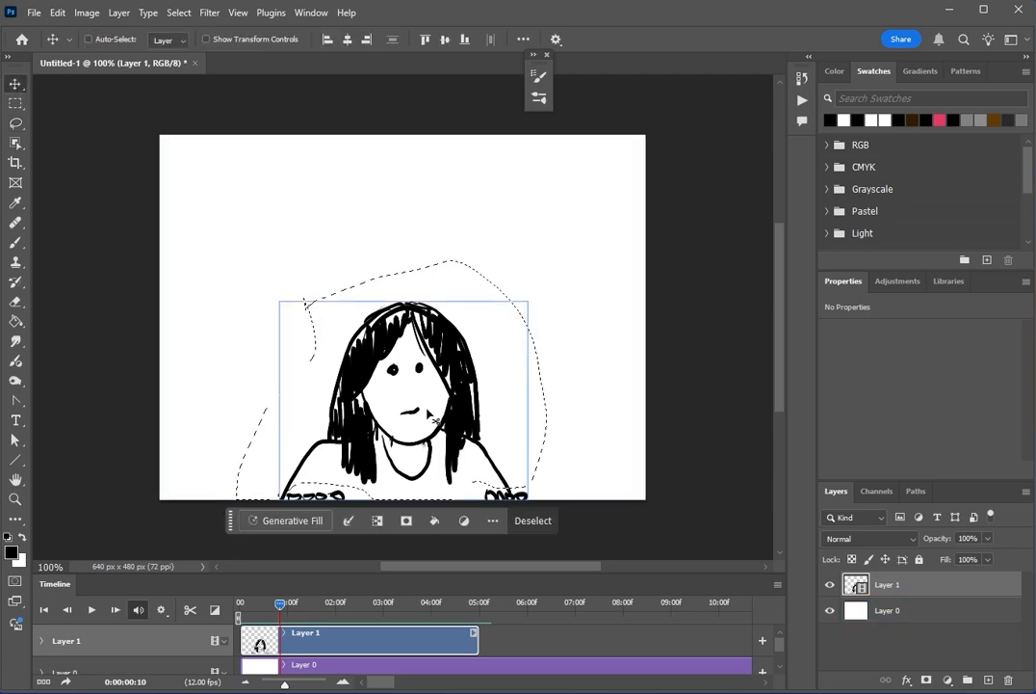
left_click_drag(430, 416, 431, 379)
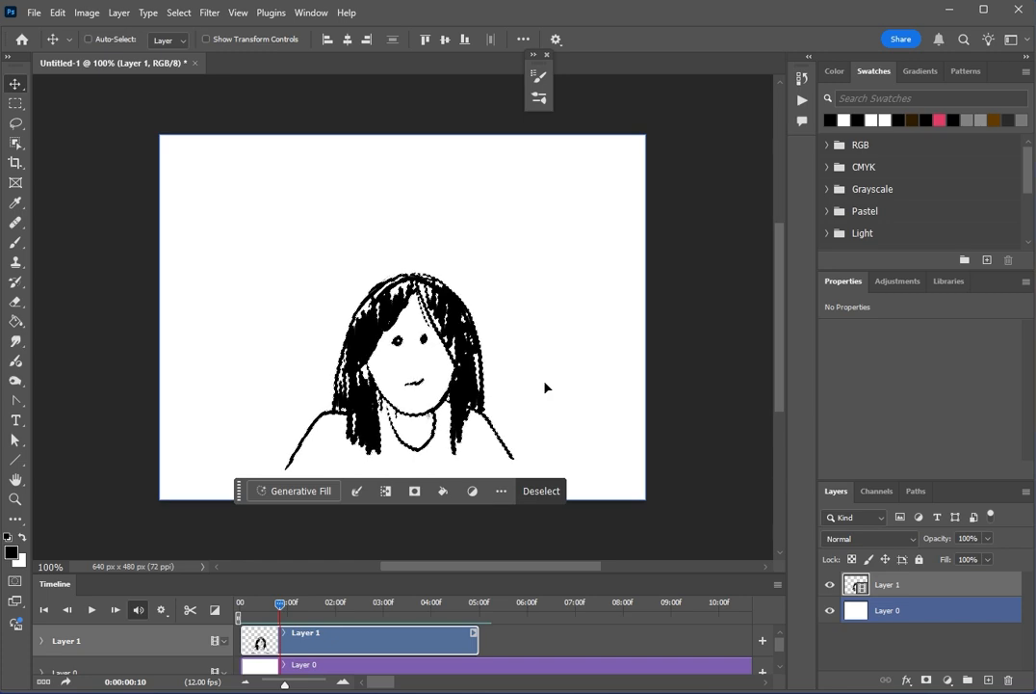
key("ctrl+d")
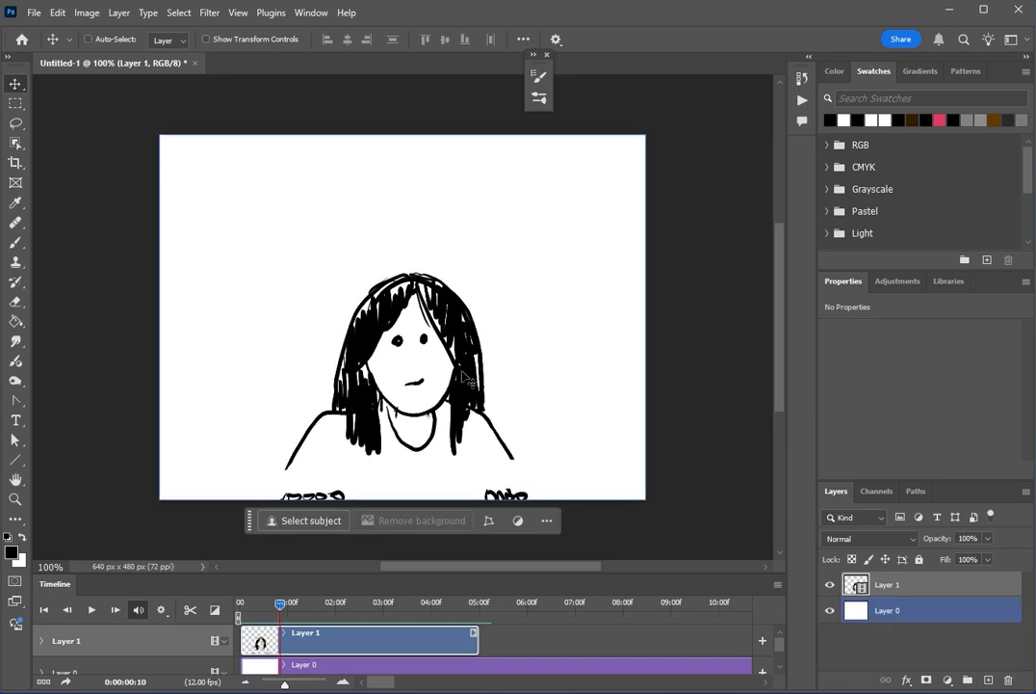
- Brush in the missing arm lines on frame 10 so both arms reach the fingers again
left_click(15, 242)
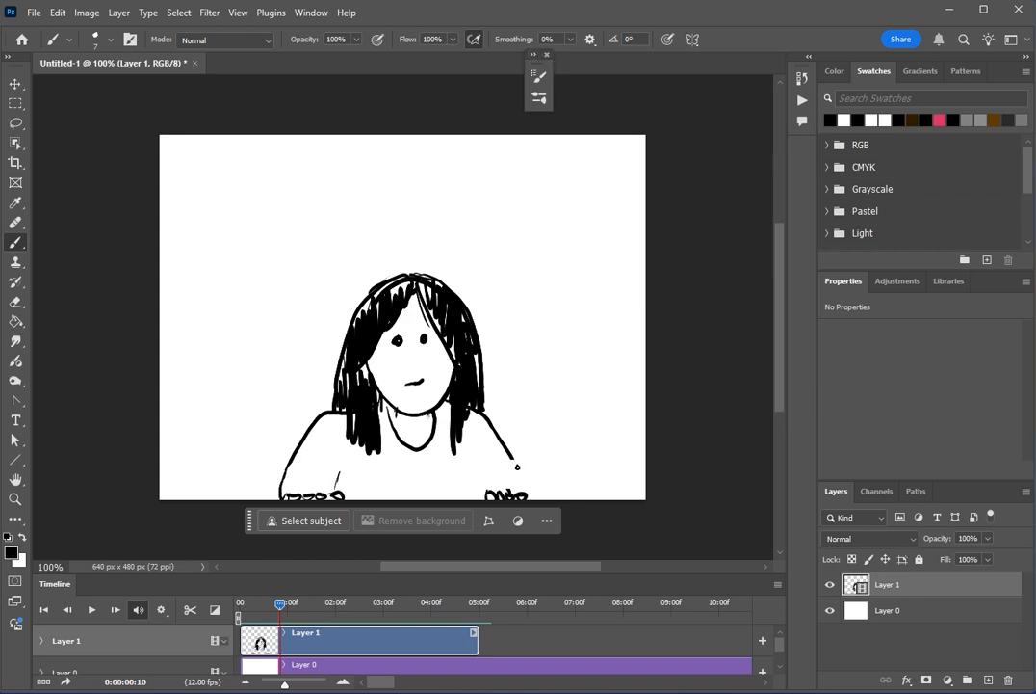
left_click_drag(513, 462, 524, 486)
- Play the animation to check the raised pose, move the playhead to frame 11, and enable onion skins
left_click(91, 609)
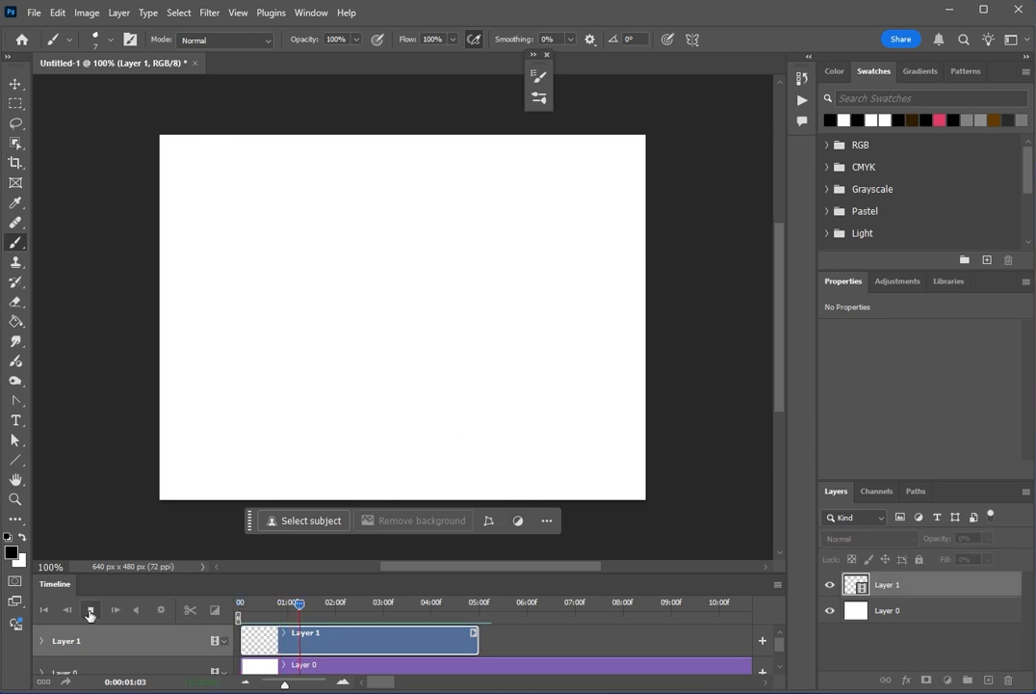
left_click(91, 610)
left_click_drag(299, 605, 285, 613)
left_click(777, 585)
left_click(842, 409)
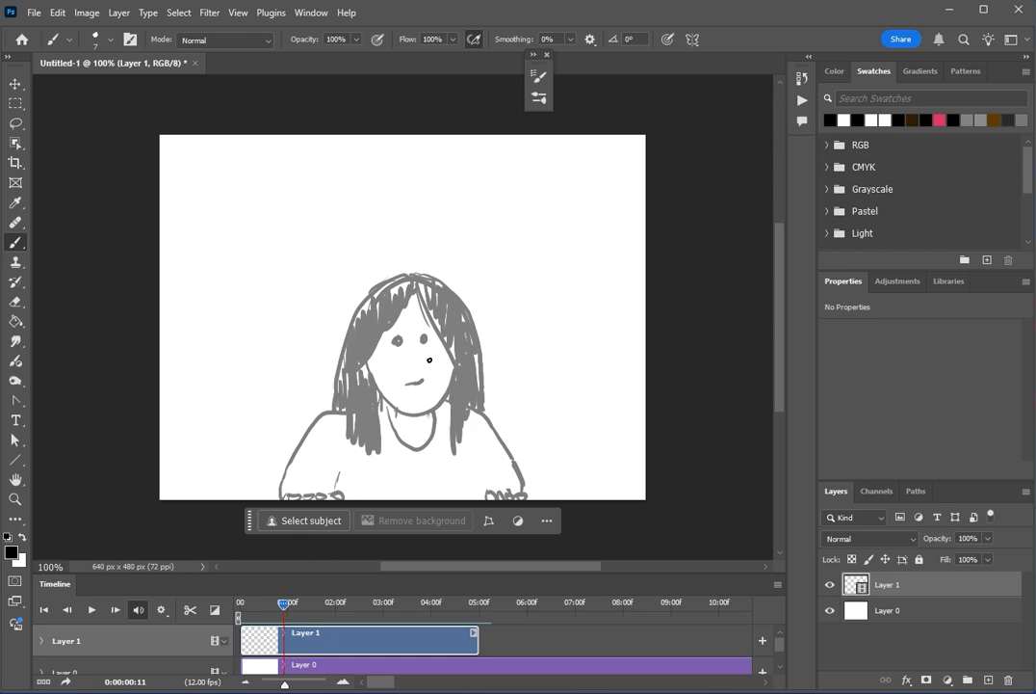
- Draw the head outline, outer hair contour and hair parting on frame 11 above the onion skin, redrawing unwanted strokes
mouse_move(405, 240)
left_mouse_down()
mouse_move(441, 288)
mouse_move(449, 273)
mouse_move(371, 291)
mouse_move(462, 268)
left_mouse_up()
key("ctrl+z")
key("ctrl+z")
key("ctrl+z")
mouse_move(409, 247)
left_mouse_down()
mouse_move(381, 257)
mouse_move(418, 242)
mouse_move(446, 268)
mouse_move(383, 344)
mouse_move(378, 308)
left_mouse_up()
key("ctrl+z")
key("e")
key("b")
mouse_move(376, 245)
left_mouse_down()
mouse_move(332, 370)
mouse_move(347, 361)
left_mouse_up()
left_click_drag(409, 260, 477, 351)
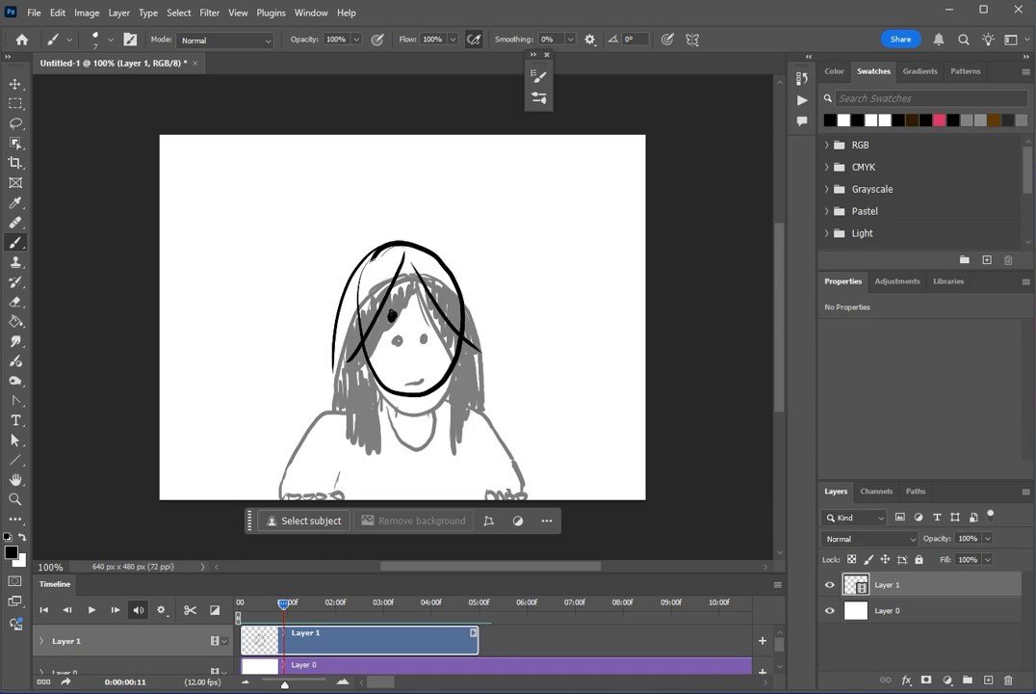
- Add curved closed eyes, a small smile and the shirt neckline to frame 11
left_click_drag(386, 322, 404, 315)
left_click_drag(421, 316, 434, 309)
left_click_drag(408, 363, 427, 353)
mouse_move(398, 396)
left_mouse_down()
mouse_move(415, 423)
mouse_move(445, 394)
left_mouse_up()
- Draw both shoulders, short sleeves and lower arms on frame 11, reaching the canvas's bottom edge
left_click_drag(370, 387, 327, 405)
left_click_drag(325, 409, 270, 469)
left_click_drag(339, 463, 311, 492)
mouse_move(271, 470)
left_mouse_down()
mouse_move(329, 499)
mouse_move(260, 499)
left_mouse_up()
left_click_drag(338, 469, 336, 499)
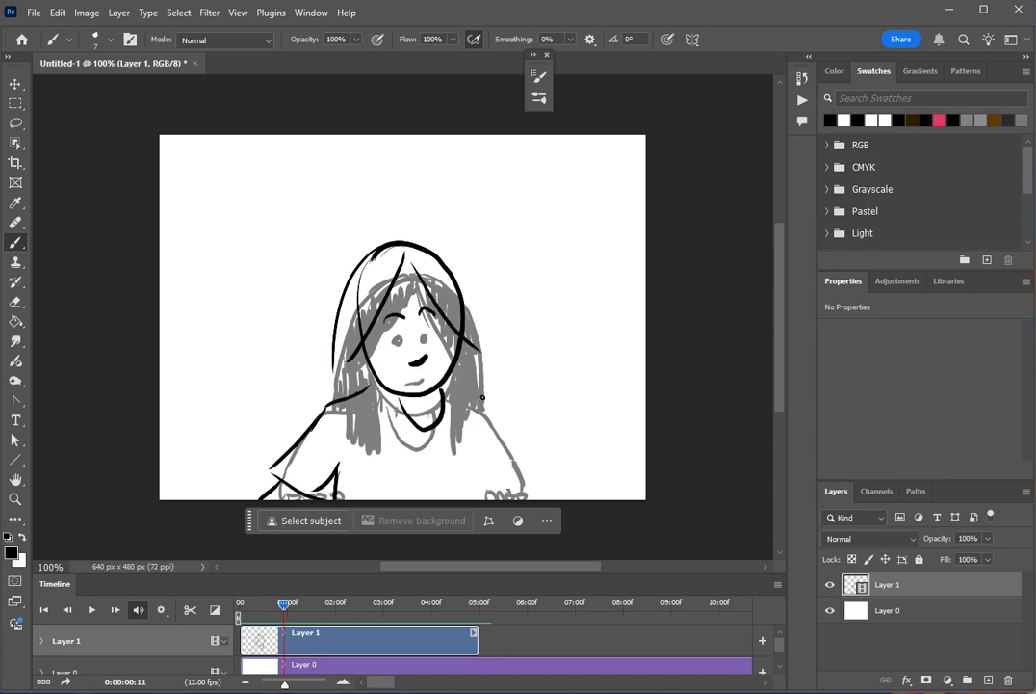
left_click_drag(443, 390, 495, 426)
left_click_drag(473, 473, 494, 493)
left_click_drag(488, 415, 513, 443)
mouse_move(516, 450)
left_mouse_down()
mouse_move(485, 497)
mouse_move(534, 498)
left_mouse_up()
left_click_drag(495, 487, 505, 499)
left_click_drag(474, 474, 478, 499)
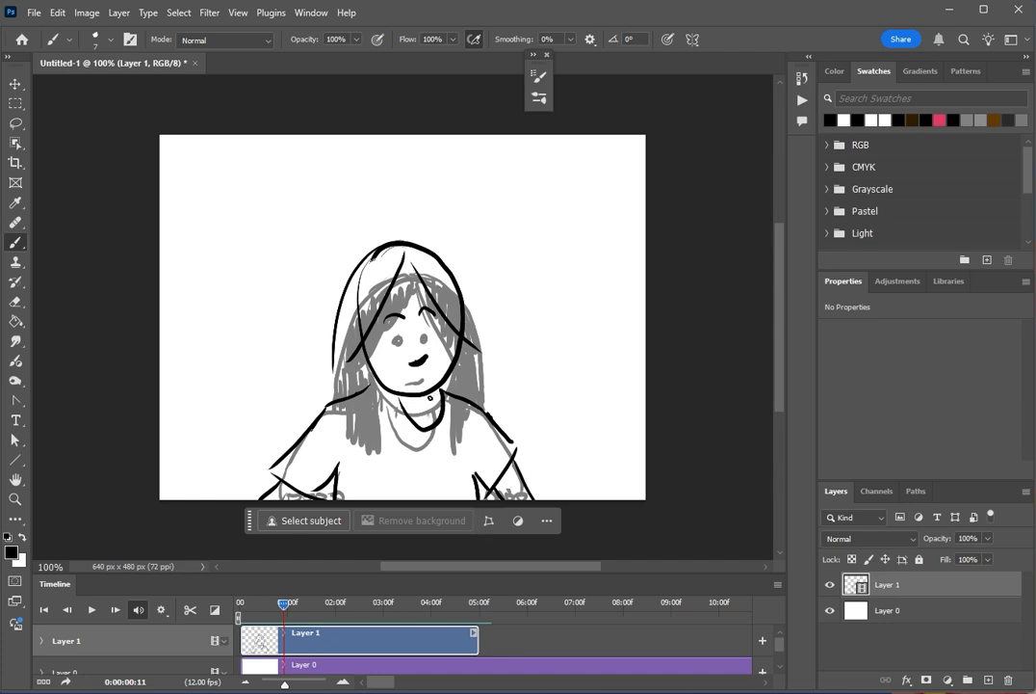
- Fill frame 11's long hair with dense black strokes on both sides of the face
left_click_drag(460, 281, 475, 410)
mouse_move(353, 356)
left_mouse_down()
mouse_move(366, 385)
mouse_move(339, 328)
mouse_move(405, 256)
mouse_move(449, 289)
mouse_move(473, 354)
mouse_move(467, 415)
left_mouse_up()
left_click_drag(349, 394, 374, 399)
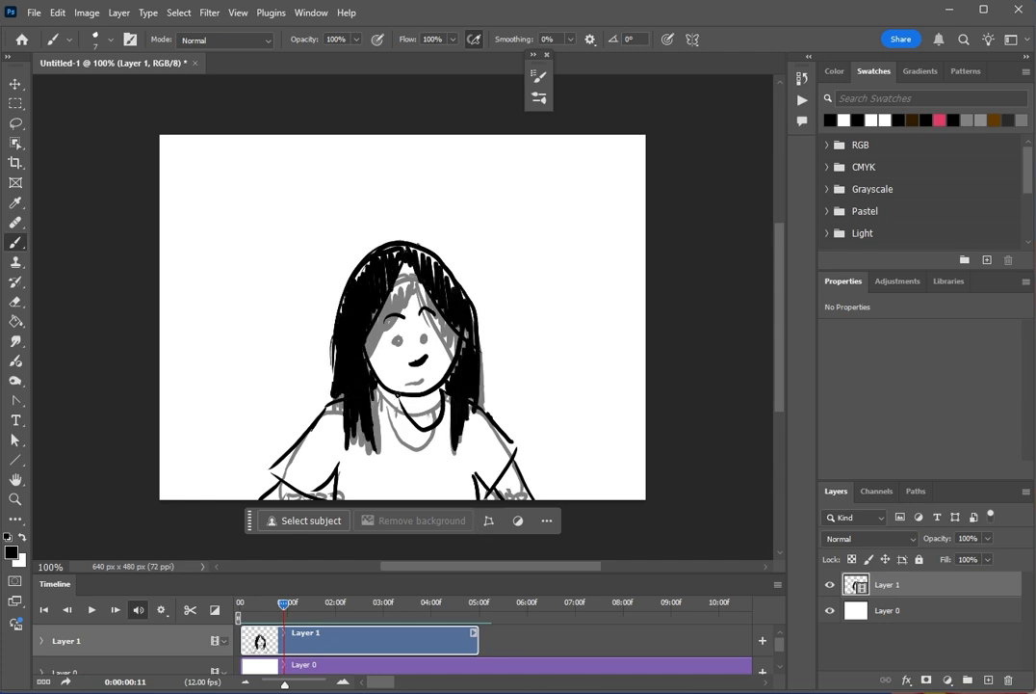
- Play the animation from the start with onion skins off, and move the playhead back to frame 11
left_click_drag(283, 604, 239, 606)
left_click(778, 585)
left_click(831, 454)
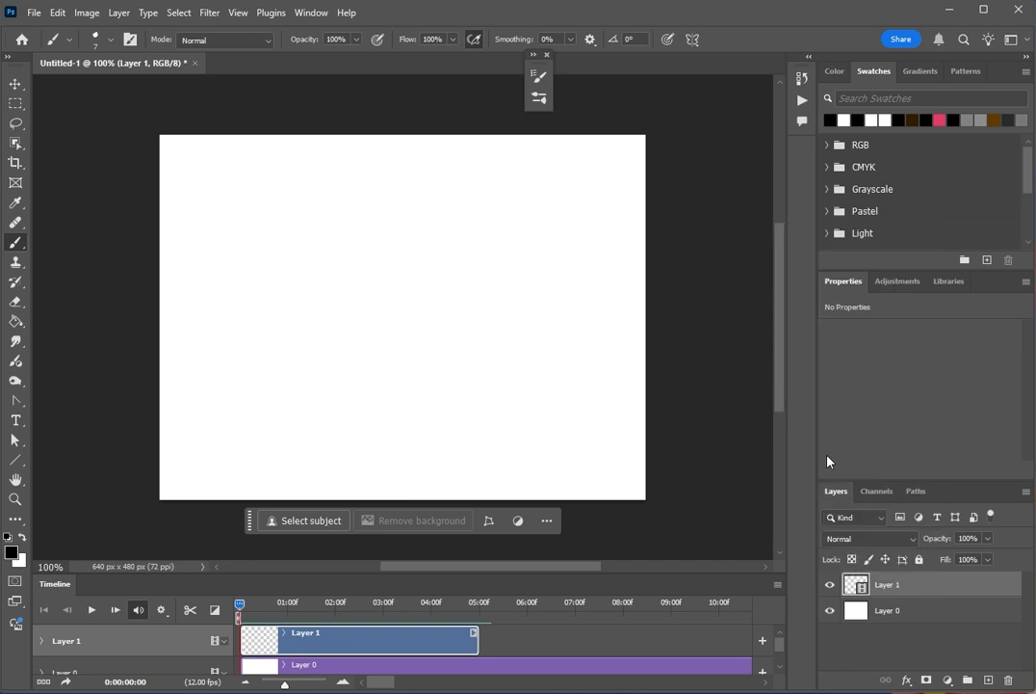
key("space")
key("space")
left_click_drag(307, 605, 284, 606)
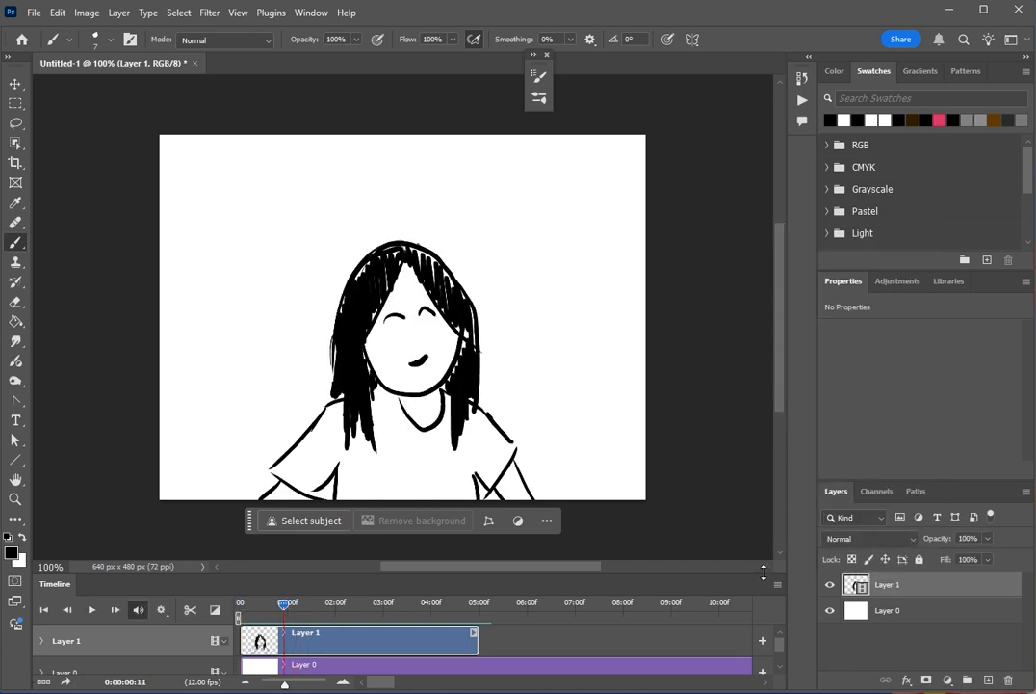
- Turn onion skins back on and advance to the empty frame at 0:00:01:00 with the Brush ready
left_click(16, 302)
key("b")
left_click(778, 585)
left_click(831, 452)
key("Right")
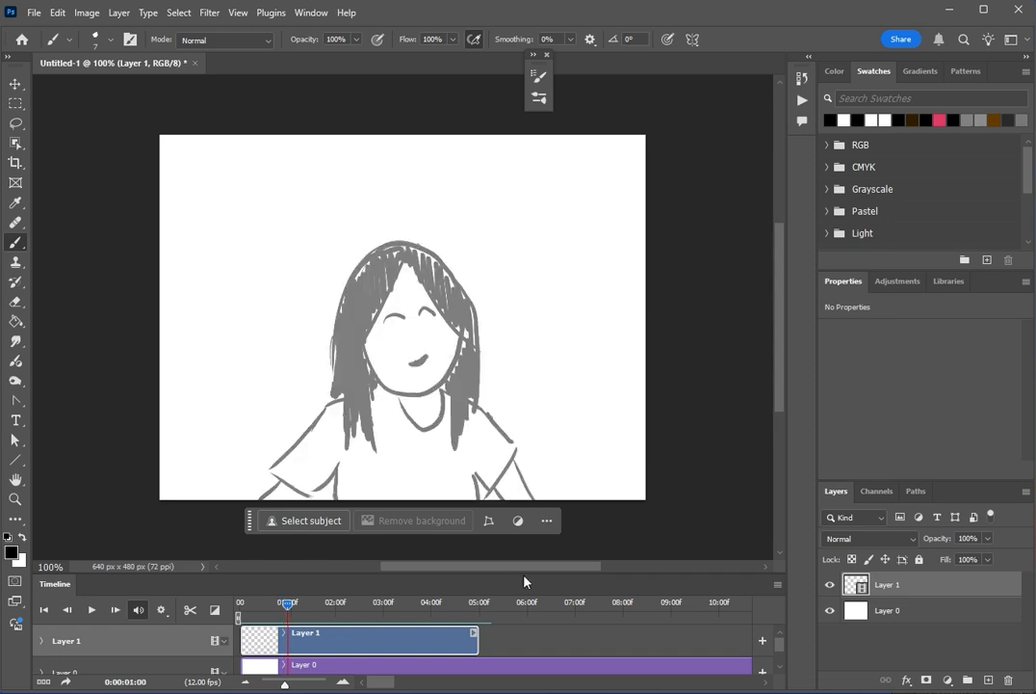
- Draw the right-hand sleeve, outstretched forearm and spread fingers of a waving hand on frame 12, redrawing unwanted arm strokes
left_click_drag(484, 409, 504, 425)
left_click_drag(472, 469, 494, 482)
left_click_drag(509, 437, 496, 484)
left_click_drag(503, 479, 538, 493)
left_click_drag(513, 456, 579, 500)
key("ctrl+z")
key("ctrl+z")
key("ctrl+z")
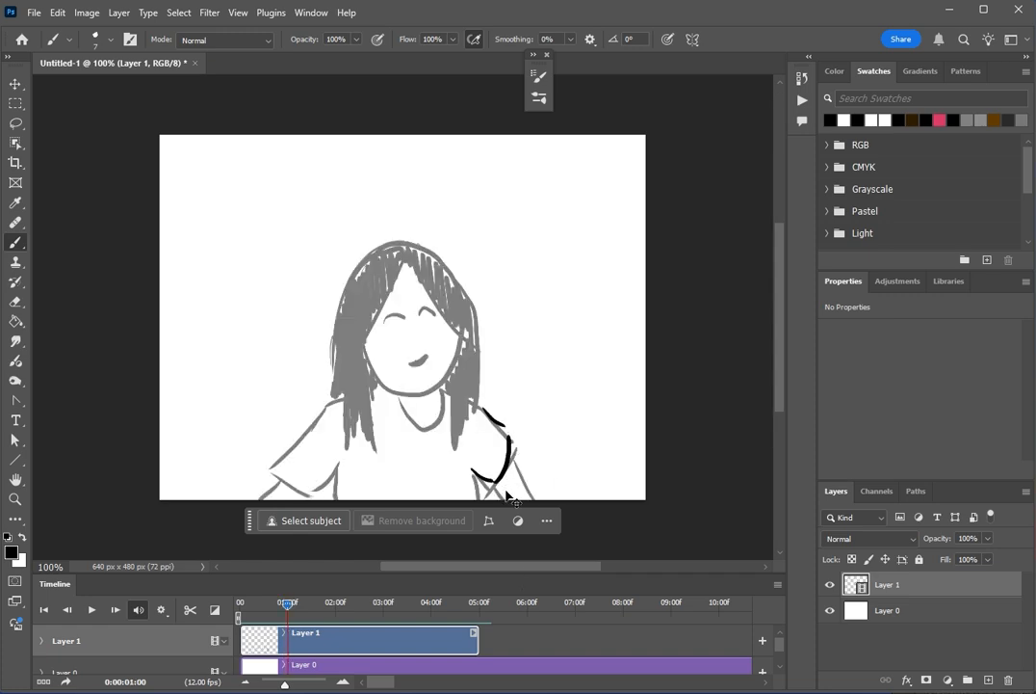
mouse_move(497, 485)
left_mouse_down()
mouse_move(530, 501)
mouse_move(577, 450)
mouse_move(602, 494)
left_mouse_up()
key("ctrl+z")
key("ctrl+z")
mouse_move(597, 469)
left_mouse_down()
mouse_move(608, 462)
mouse_move(625, 480)
left_mouse_up()
left_click_drag(602, 495, 622, 484)
- Draw both sides of the torso and the left-hand shoulder, sleeve and lowered arm on frame 12, redrawing one unwanted stroke
left_click_drag(472, 469, 477, 499)
mouse_move(342, 400)
left_mouse_down()
mouse_move(285, 450)
mouse_move(328, 489)
mouse_move(302, 475)
left_mouse_up()
key("ctrl+z")
key("ctrl+z")
left_click_drag(304, 476, 342, 483)
left_click_drag(313, 484, 309, 499)
left_click_drag(342, 464, 343, 499)
- Add the neckline, face outline, curved closed eyes and smile to frame 12, redoing the eye strokes
left_click_drag(391, 393, 444, 391)
mouse_move(356, 285)
left_mouse_down()
mouse_move(445, 377)
mouse_move(459, 307)
left_mouse_up()
left_click_drag(387, 323, 405, 317)
mouse_move(419, 315)
left_mouse_down()
mouse_move(437, 316)
mouse_move(409, 316)
mouse_move(435, 315)
left_mouse_up()
key("ctrl+z")
key("ctrl+z")
left_click_drag(411, 366, 429, 360)
- Outline and fill the long hair on frame 12, including the gap beside the left-hand side of the jaw
mouse_move(402, 262)
left_mouse_down()
mouse_move(332, 399)
mouse_move(399, 264)
left_mouse_up()
left_click_drag(404, 249, 462, 332)
mouse_move(400, 246)
left_mouse_down()
mouse_move(479, 400)
mouse_move(466, 337)
left_mouse_up()
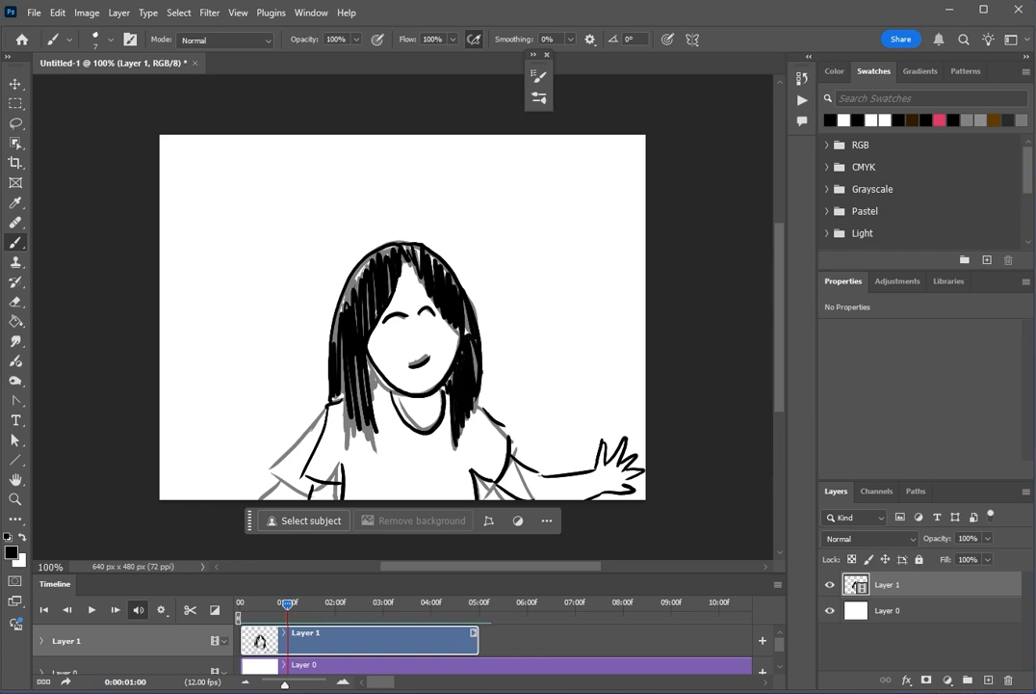
key("Right")
key("Left")
left_click_drag(370, 367, 381, 386)
- Advance to frame 13 and draw the forearm bent upward with a raised, open waving hand, redrawing one finger stroke
key("Right")
mouse_move(508, 455)
left_mouse_down()
mouse_move(540, 473)
mouse_move(555, 433)
left_mouse_up()
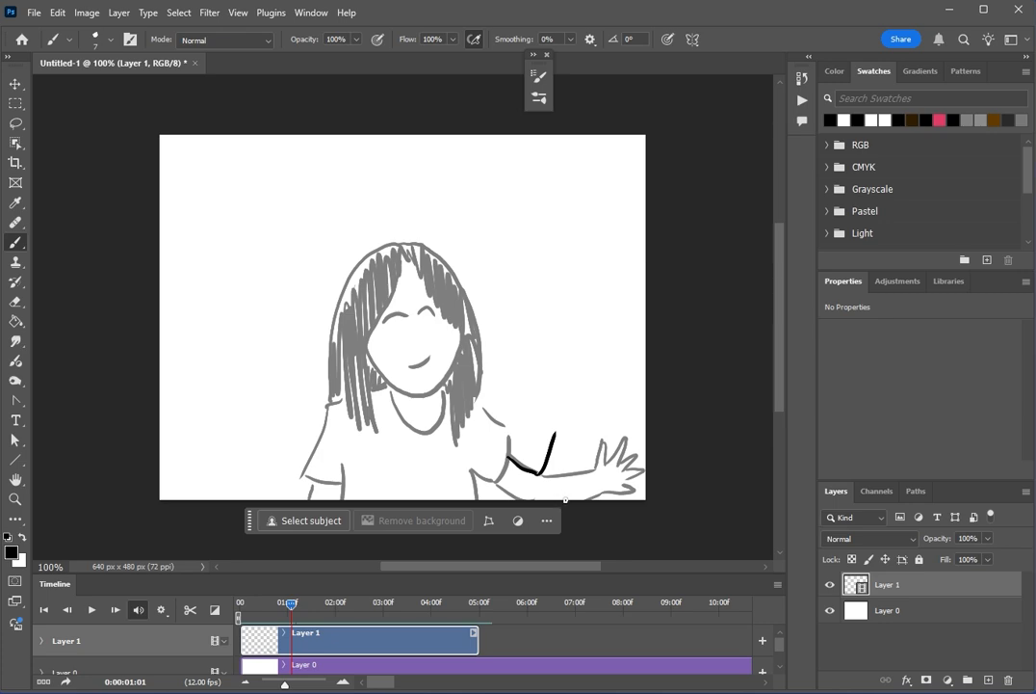
left_click_drag(566, 499, 579, 439)
mouse_move(552, 429)
left_mouse_down()
mouse_move(560, 372)
mouse_move(568, 395)
mouse_move(592, 382)
mouse_move(612, 401)
left_mouse_up()
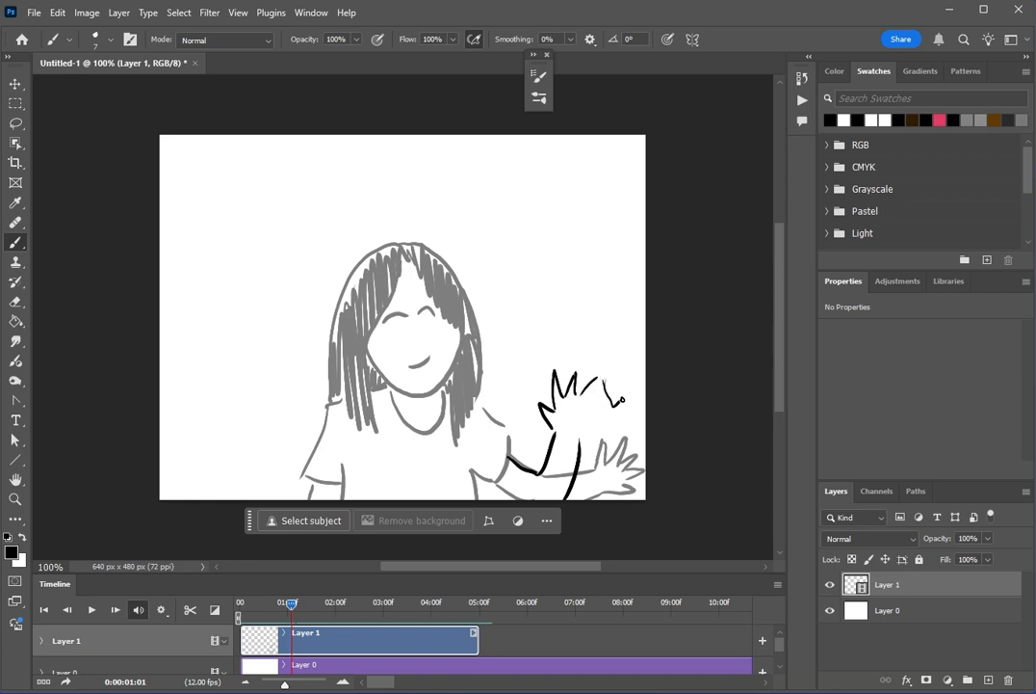
key("ctrl+z")
mouse_move(611, 403)
left_mouse_down()
mouse_move(621, 418)
mouse_move(612, 430)
mouse_move(628, 414)
left_mouse_up()
left_click_drag(499, 484, 524, 500)
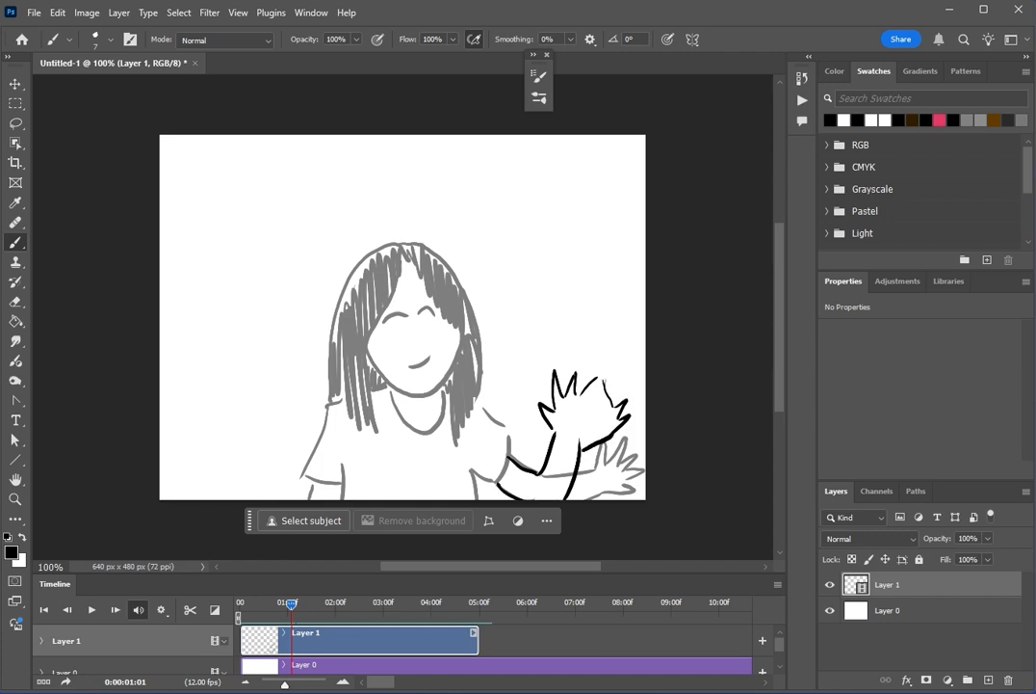
- Draw both sleeves, the torso sides, the lowered arm and the neckline on frame 13
left_click_drag(514, 440, 481, 408)
mouse_move(467, 462)
left_mouse_down()
mouse_move(510, 472)
mouse_move(476, 502)
left_mouse_up()
left_click_drag(341, 464, 340, 505)
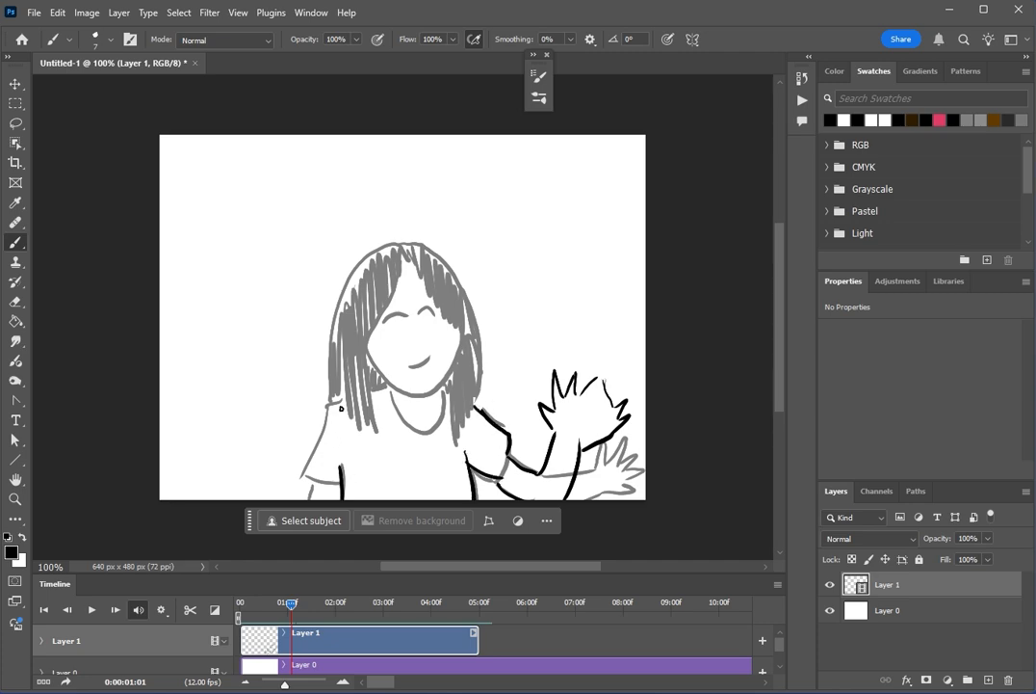
mouse_move(332, 404)
left_mouse_down()
mouse_move(310, 451)
mouse_move(316, 489)
left_mouse_up()
left_click_drag(390, 391, 420, 432)
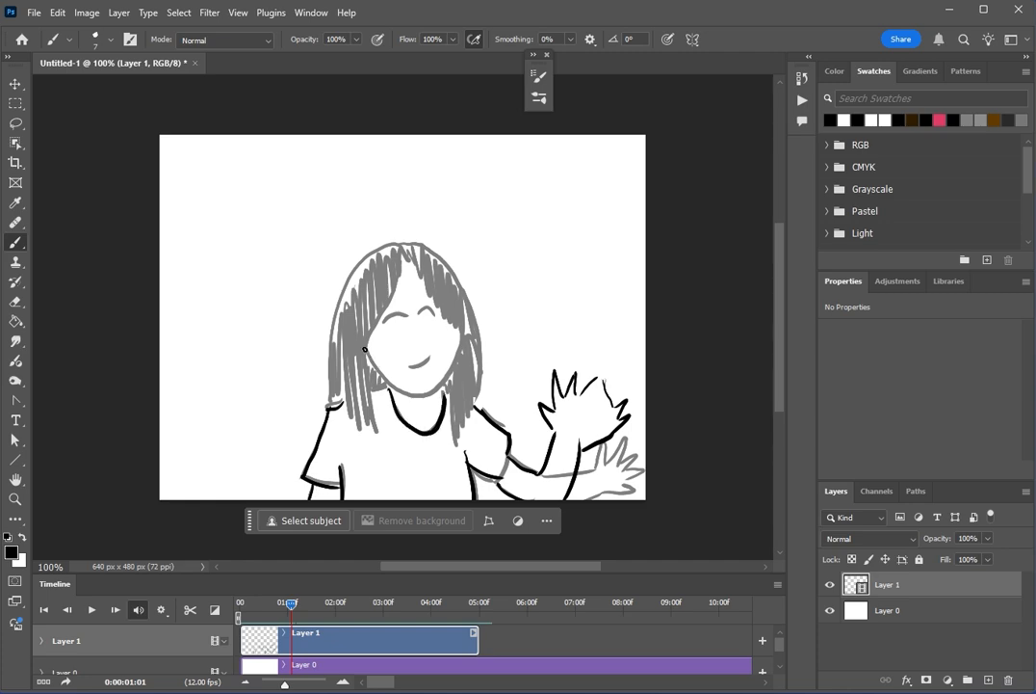
- Draw the face outline, filled long hair, closed eyes and smile on frame 13
mouse_move(364, 349)
left_mouse_down()
mouse_move(429, 397)
mouse_move(461, 362)
mouse_move(458, 330)
left_mouse_up()
mouse_move(400, 253)
left_mouse_down()
mouse_move(400, 280)
mouse_move(358, 364)
mouse_move(397, 252)
mouse_move(359, 370)
mouse_move(345, 318)
mouse_move(337, 390)
mouse_move(365, 422)
mouse_move(329, 359)
mouse_move(366, 275)
mouse_move(397, 250)
left_mouse_up()
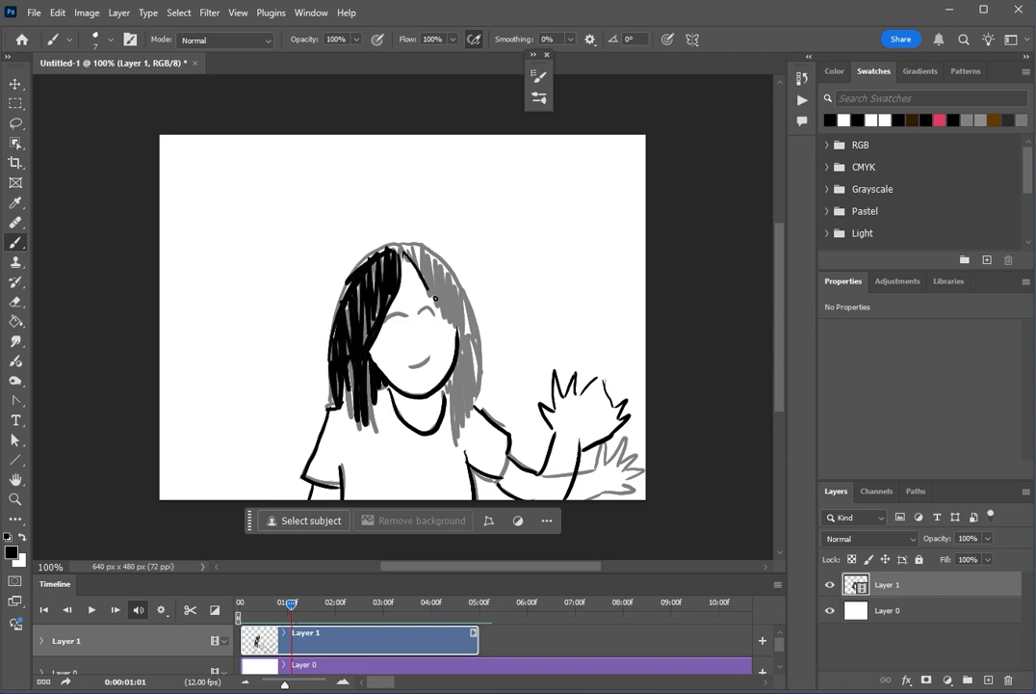
mouse_move(435, 299)
left_mouse_down()
mouse_move(445, 320)
mouse_move(428, 258)
mouse_move(450, 327)
mouse_move(422, 251)
mouse_move(399, 318)
mouse_move(464, 388)
mouse_move(472, 375)
mouse_move(453, 430)
left_mouse_up()
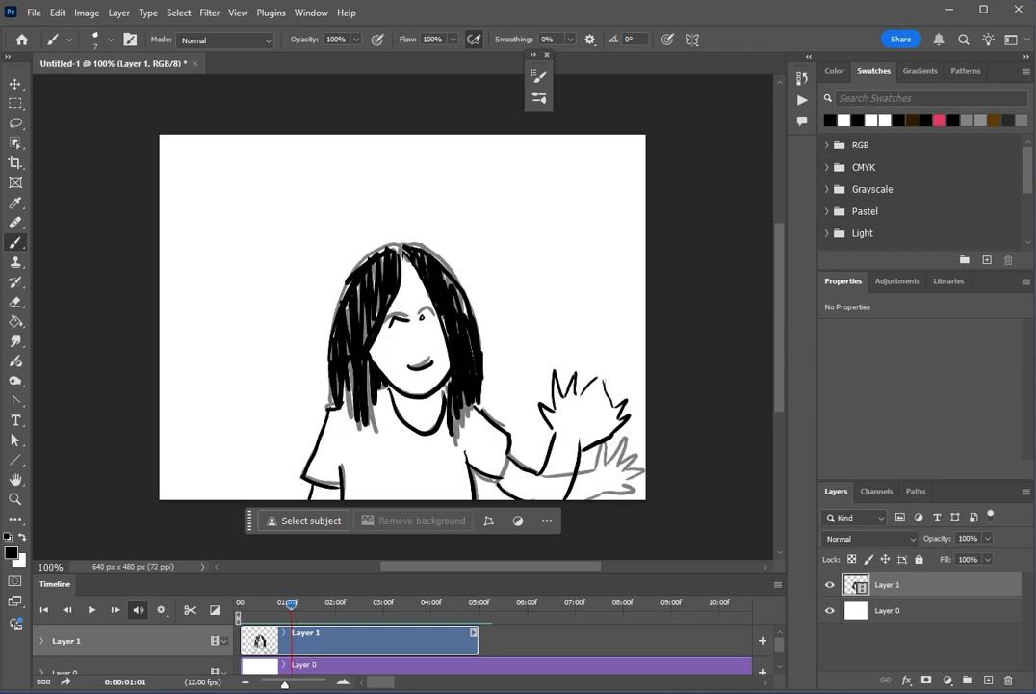
key("Right")
key("Left")
key("Right")
key("Left")
left_click(16, 302)
left_click(111, 39)
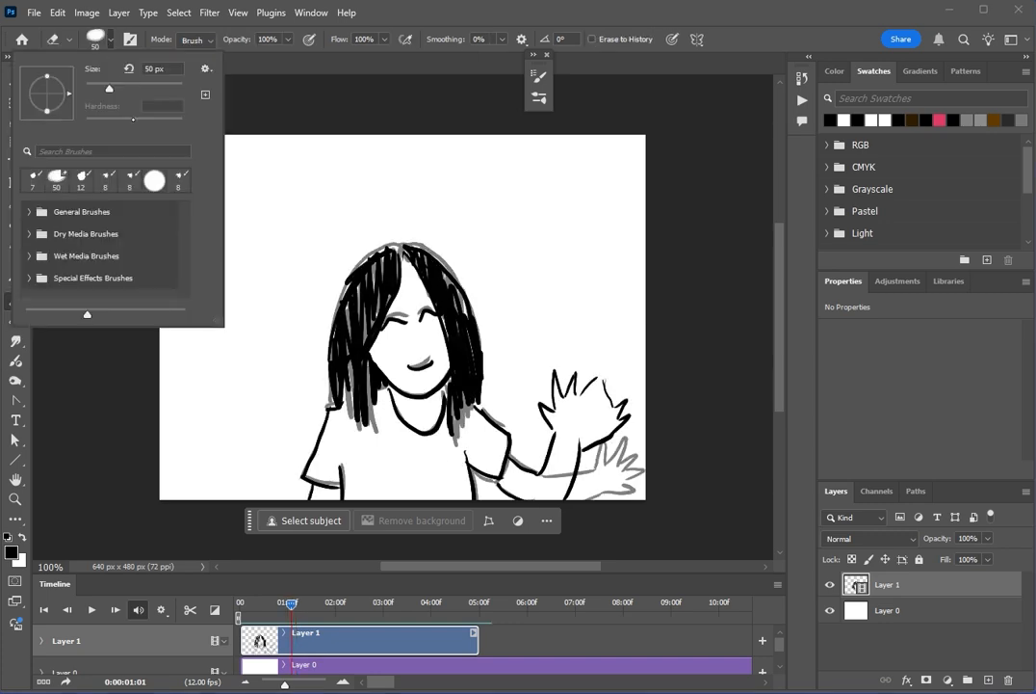
left_click(424, 399)
key("b")
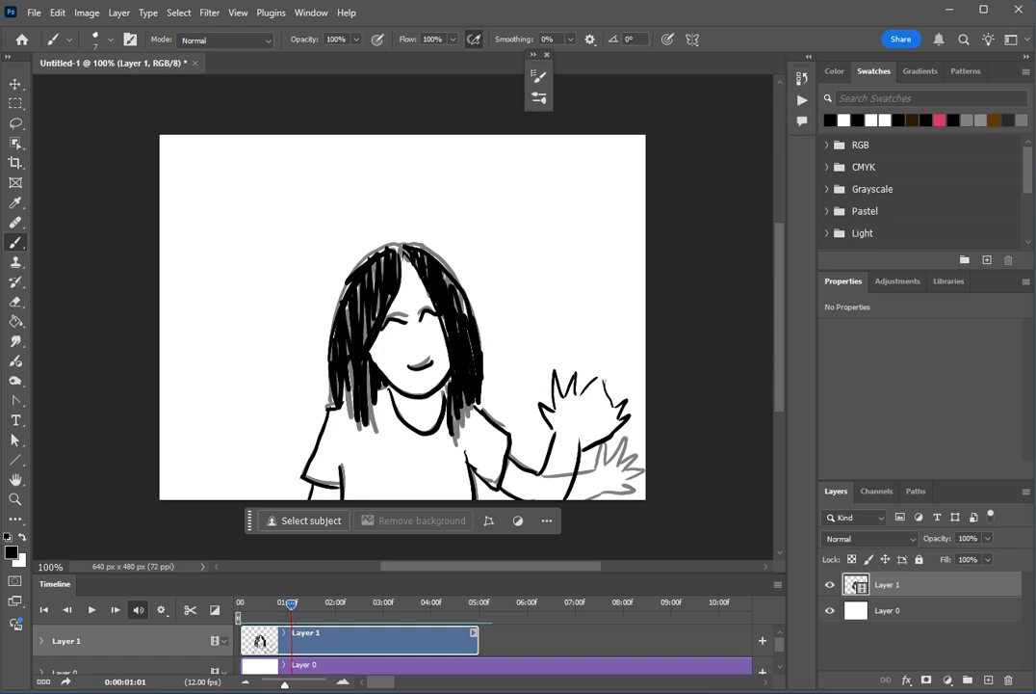
- Add a new layer at 0:00:01:01, handwrite "Hi" above the raised hand, and trim its clip to end at about 02:00f
left_click(990, 679)
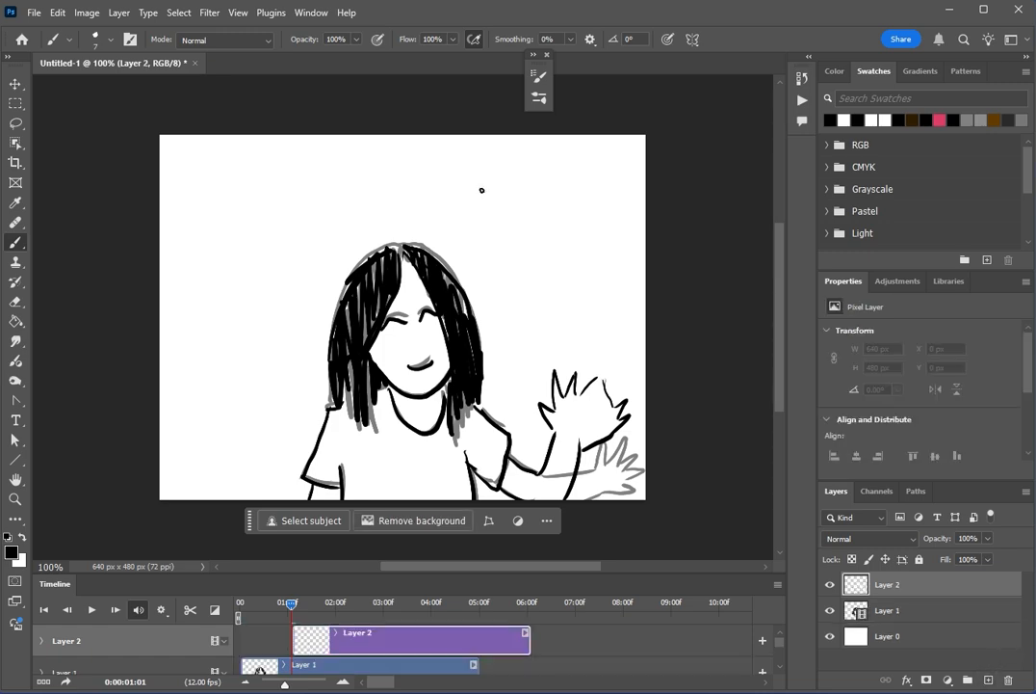
mouse_move(481, 187)
left_mouse_down()
mouse_move(483, 232)
mouse_move(501, 234)
mouse_move(500, 208)
left_mouse_up()
left_click_drag(519, 216, 520, 228)
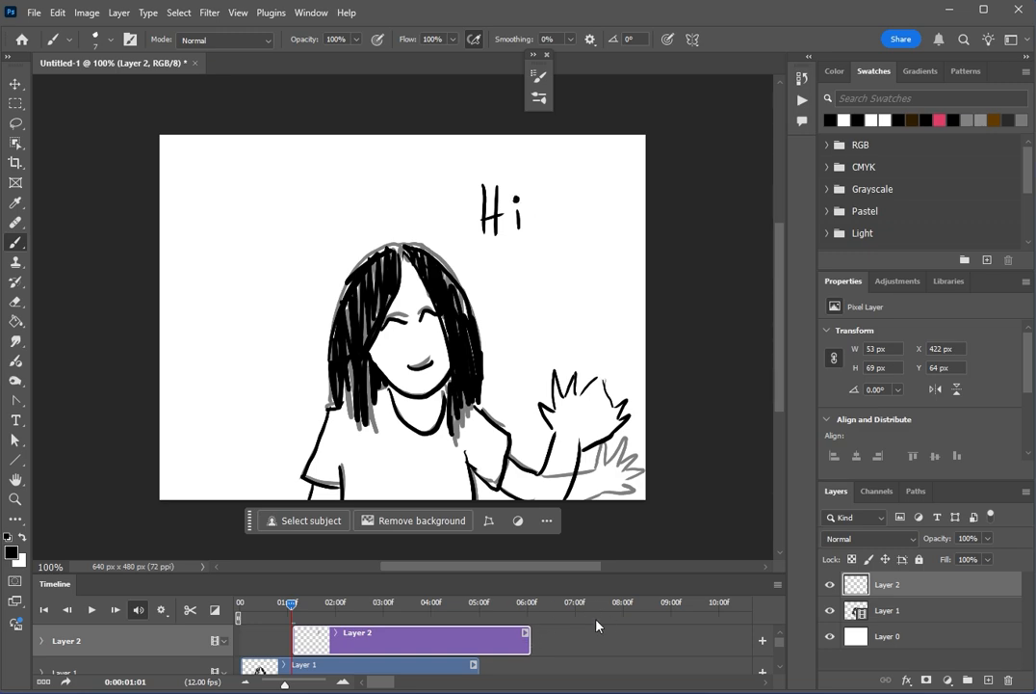
left_click_drag(527, 640, 338, 643)
left_click(305, 607)
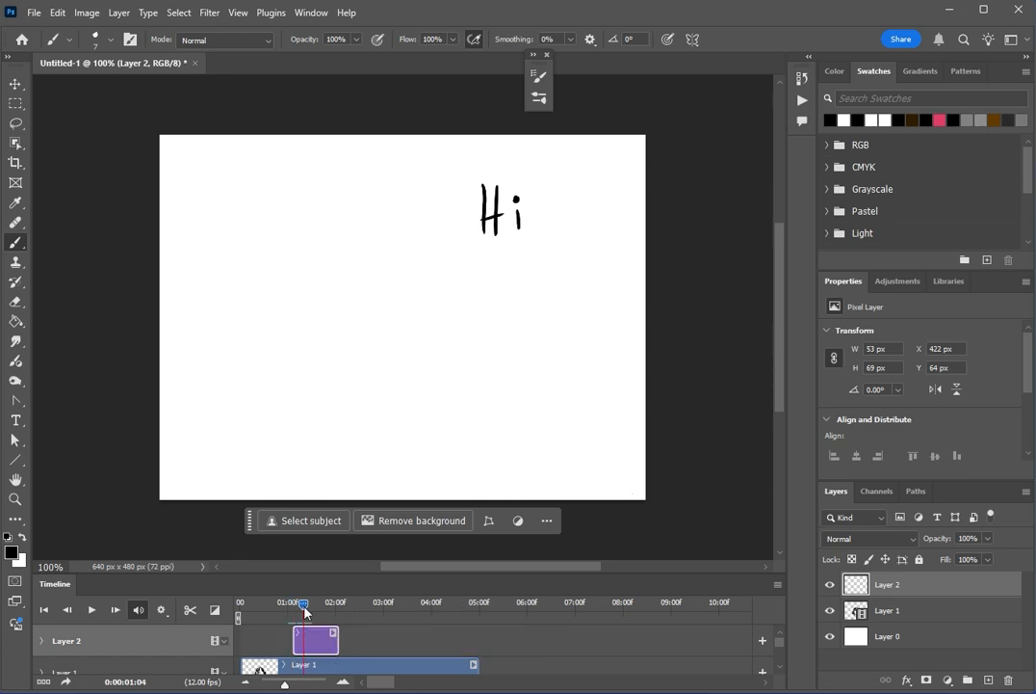
mouse_move(305, 607)
left_mouse_down()
mouse_move(243, 607)
mouse_move(294, 606)
left_mouse_up()
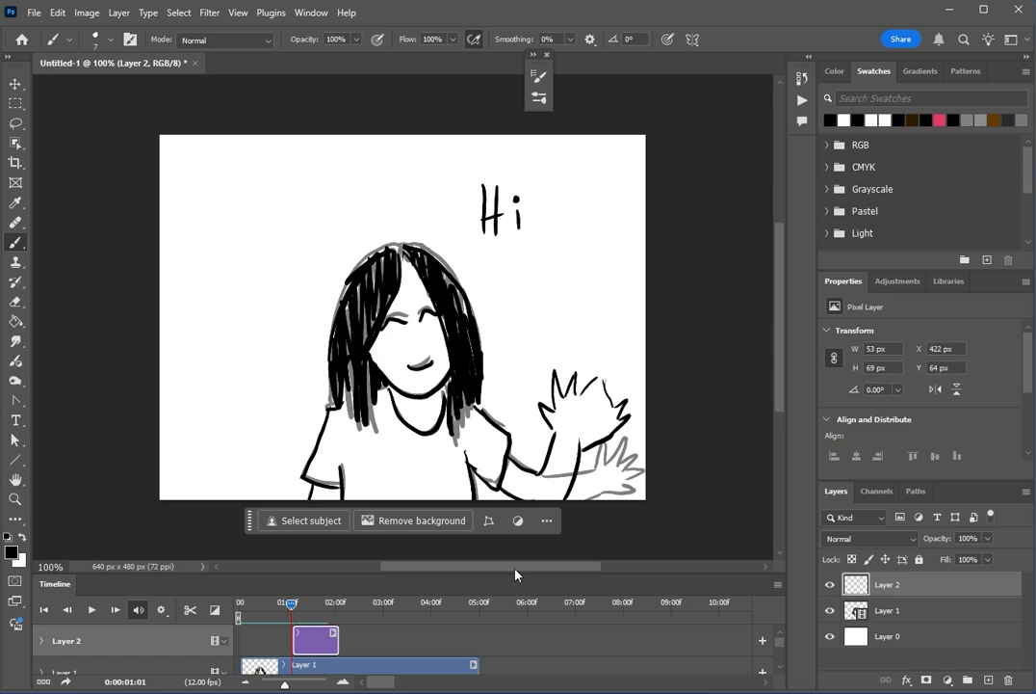
- Move the playhead to 0:00:02:07 and add a new layer starting there
mouse_move(291, 603)
left_mouse_down()
mouse_move(408, 606)
mouse_move(361, 606)
left_mouse_up()
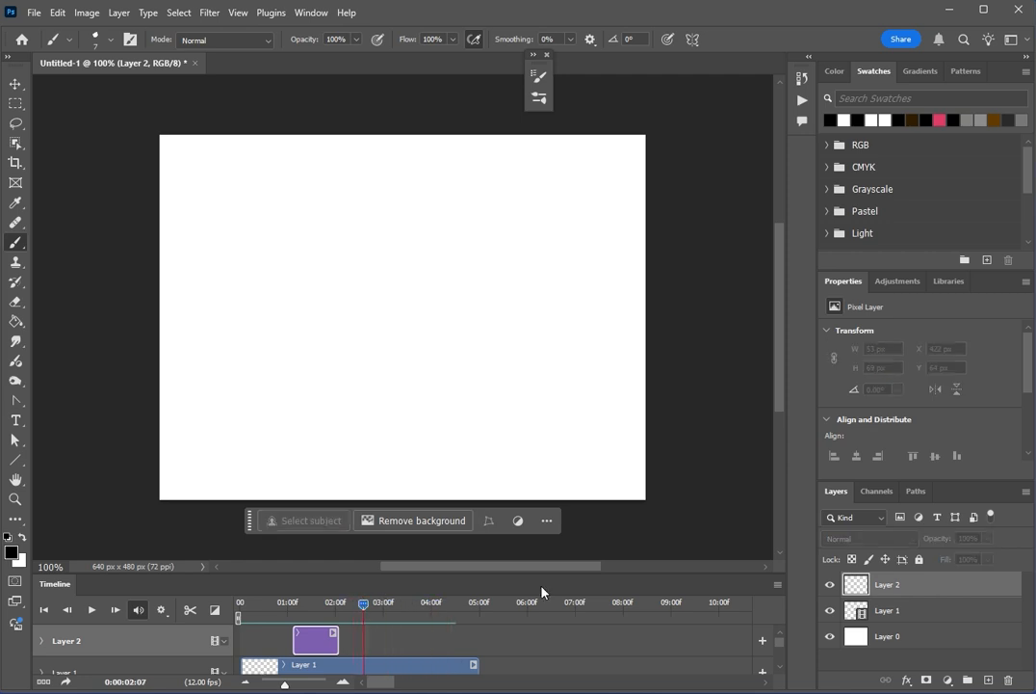
left_click(986, 680)
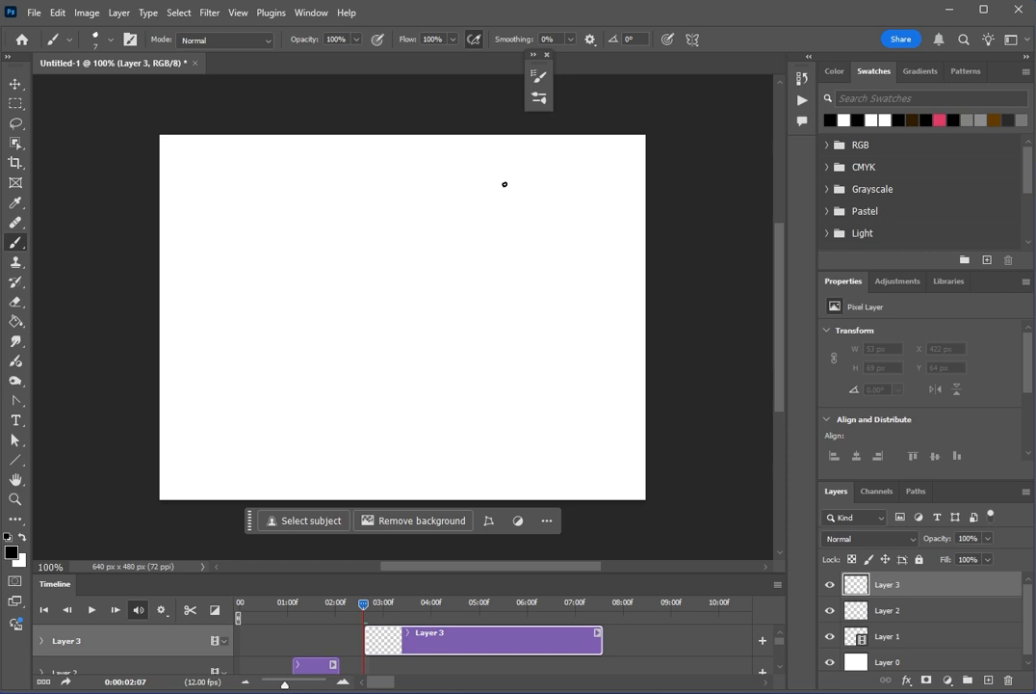
mouse_move(498, 191)
left_mouse_down()
mouse_move(491, 222)
mouse_move(499, 193)
mouse_move(520, 225)
mouse_move(534, 225)
left_mouse_up()
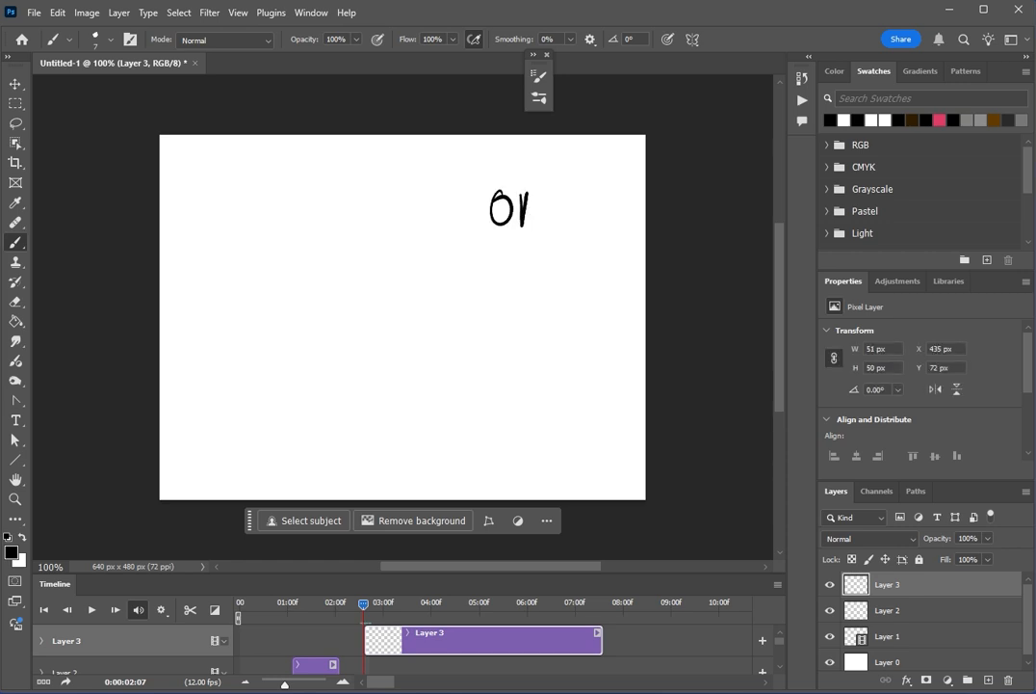
key("ctrl+z")
mouse_move(521, 192)
left_mouse_down()
mouse_move(521, 226)
mouse_move(558, 224)
left_mouse_up()
left_click_drag(562, 205, 567, 240)
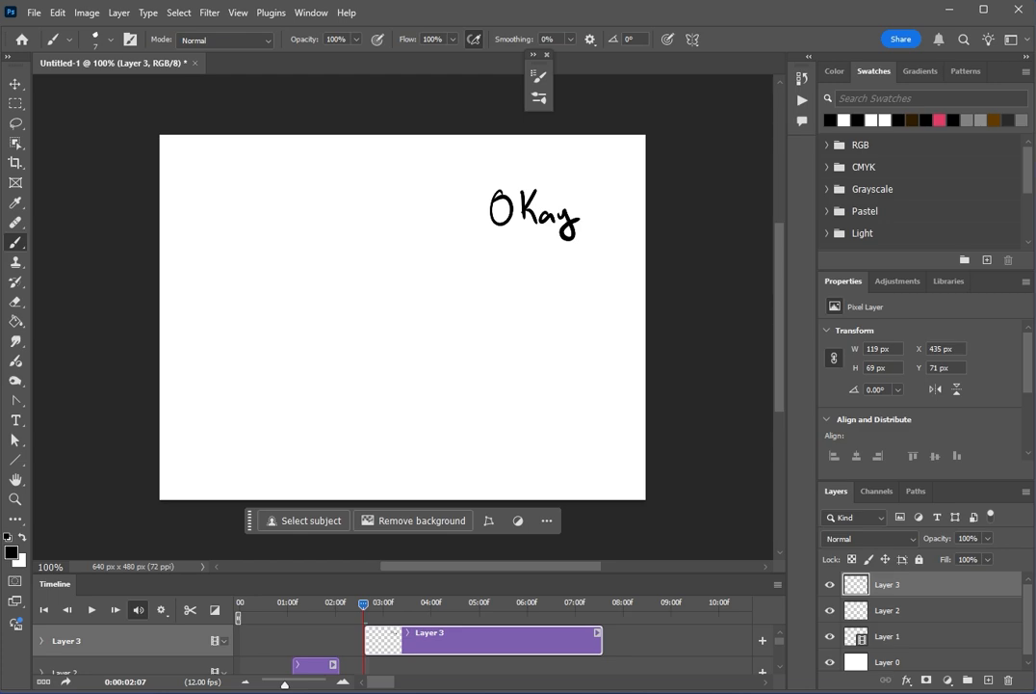
key("ctrl+z")
key("ctrl+z")
key("ctrl+z")
key("ctrl+z")
key("ctrl+z")
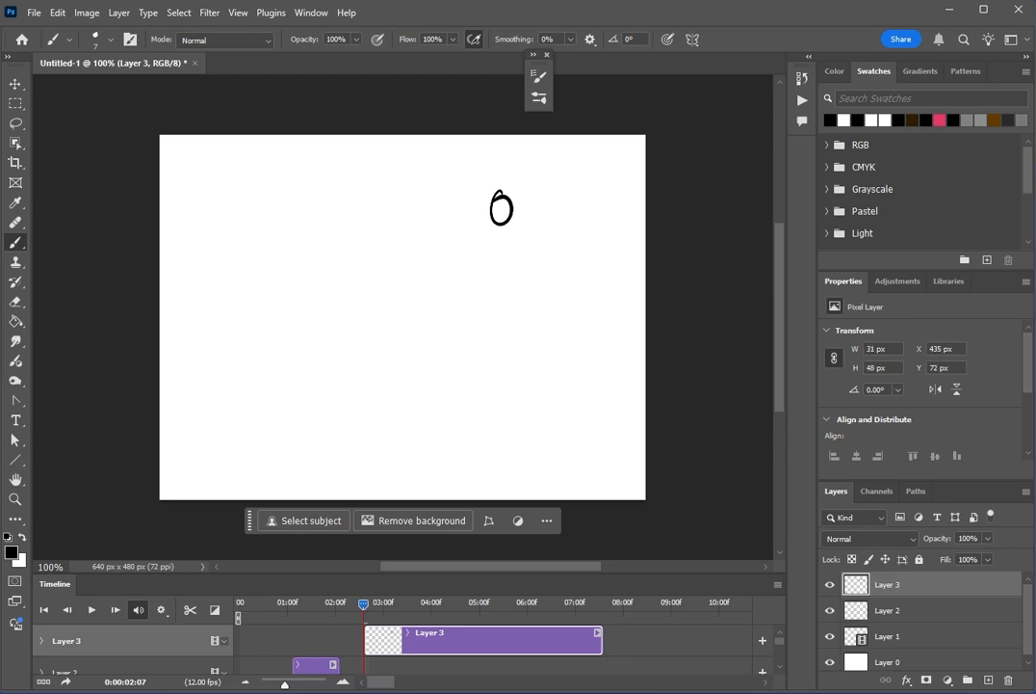
mouse_move(529, 196)
left_mouse_down()
mouse_move(529, 229)
mouse_move(531, 214)
mouse_move(553, 230)
left_mouse_up()
key("ctrl+z")
key("ctrl+z")
key("ctrl+z")
key("ctrl+z")
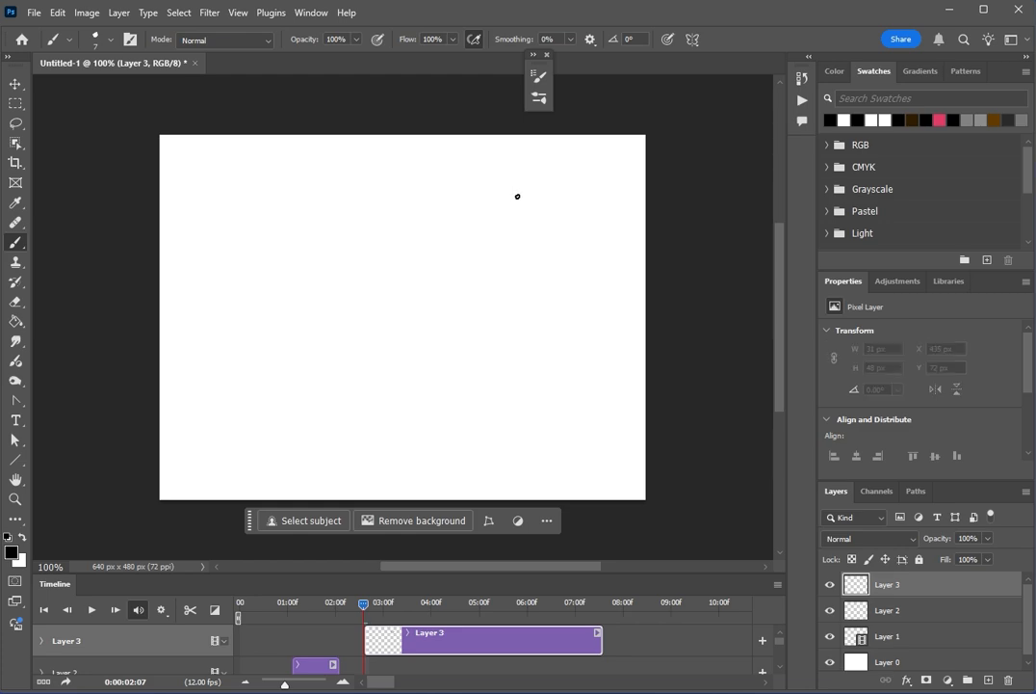
- Handwrite "OK" in the upper-right area of the canvas and trim its clip to end between 03:00f and 04:00f
mouse_move(517, 196)
left_mouse_down()
mouse_move(543, 220)
mouse_move(546, 202)
left_mouse_up()
left_click_drag(547, 200, 565, 219)
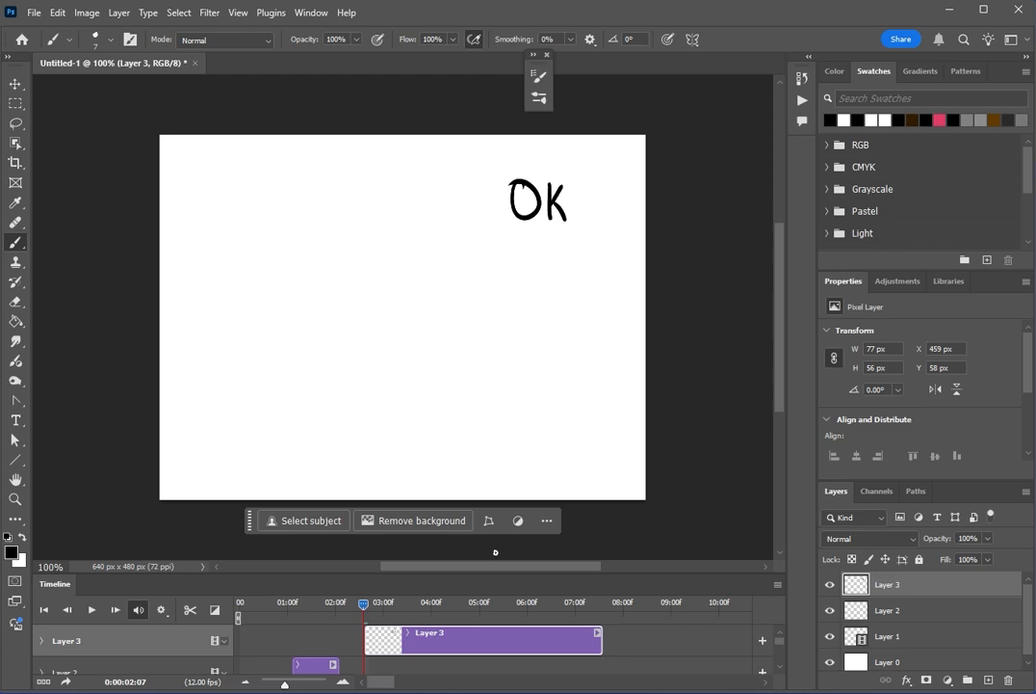
left_click_drag(600, 644, 404, 648)
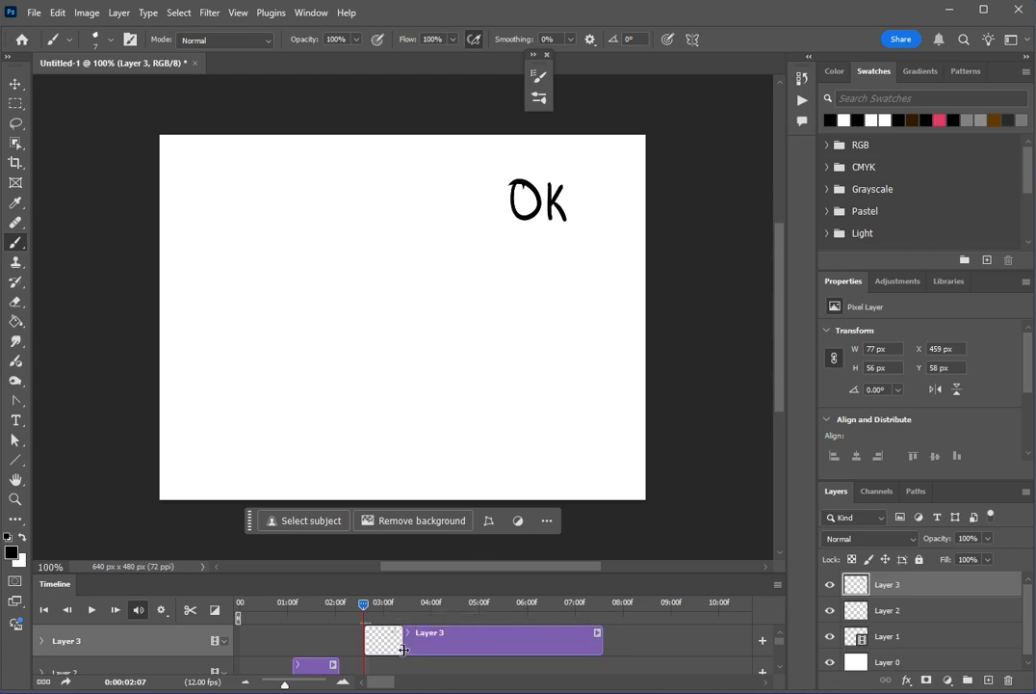
- Add a new layer at 0:00:04:02, handwrite "Bye" in the canvas's upper-right area, and trim its clip to end at 05:00f
left_click(990, 682)
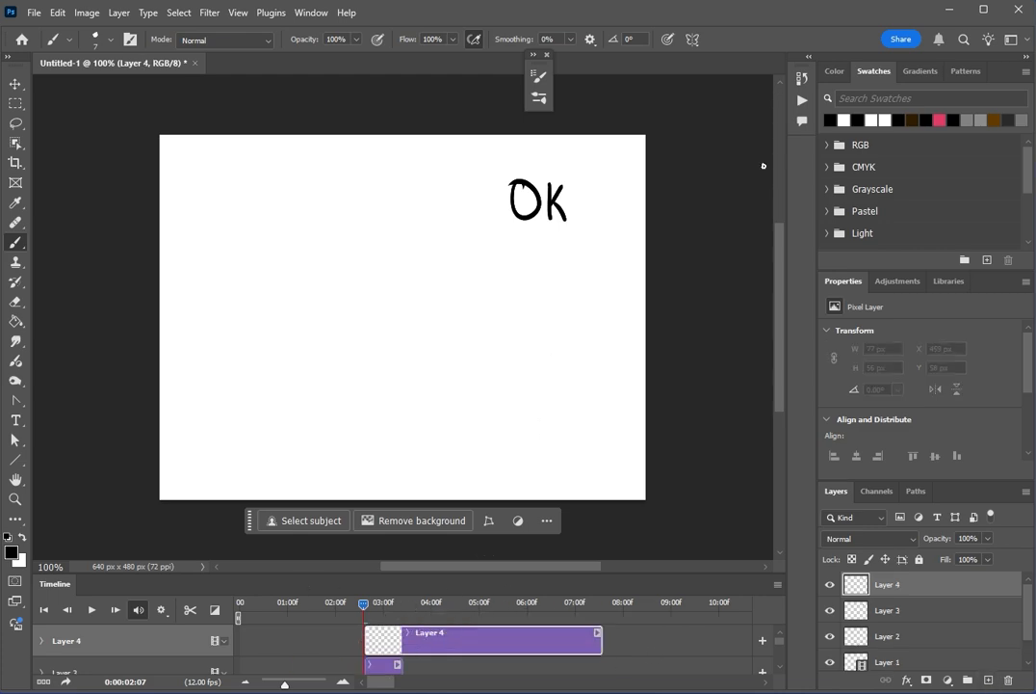
key("ctrl+z")
key("space")
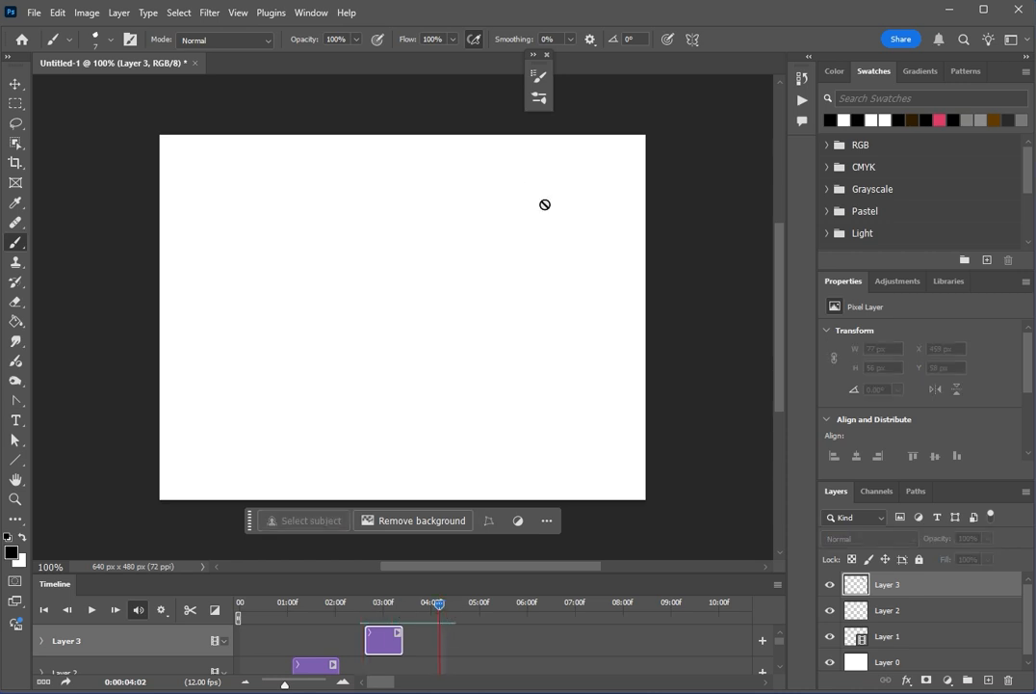
left_click(990, 680)
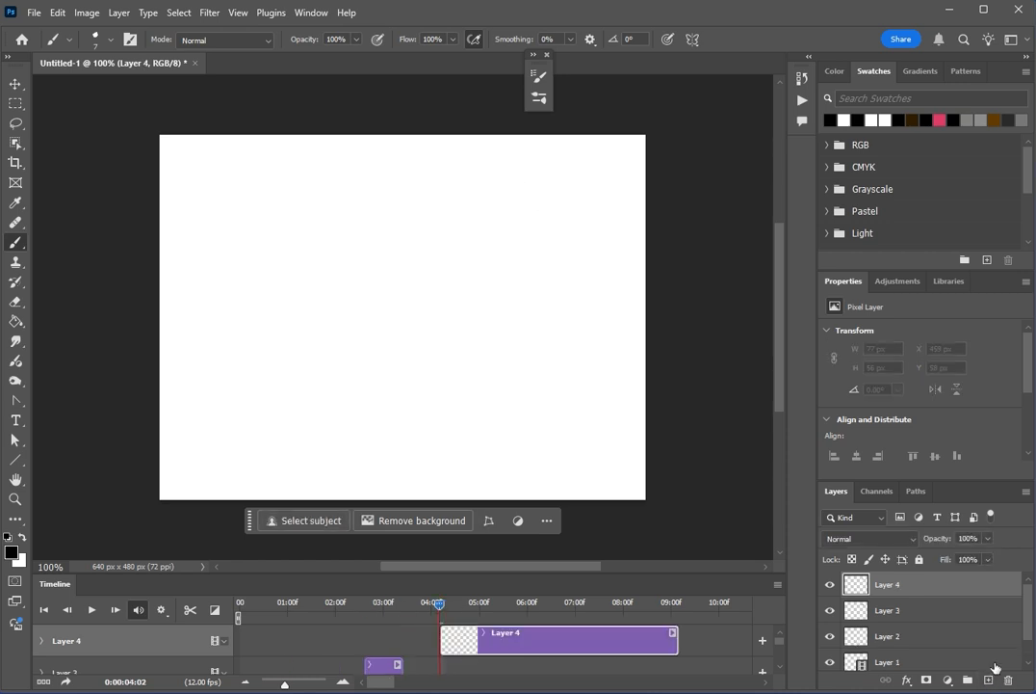
left_click_drag(367, 266, 359, 298)
key("ctrl+z")
mouse_move(499, 189)
left_mouse_down()
mouse_move(529, 215)
mouse_move(576, 224)
left_mouse_up()
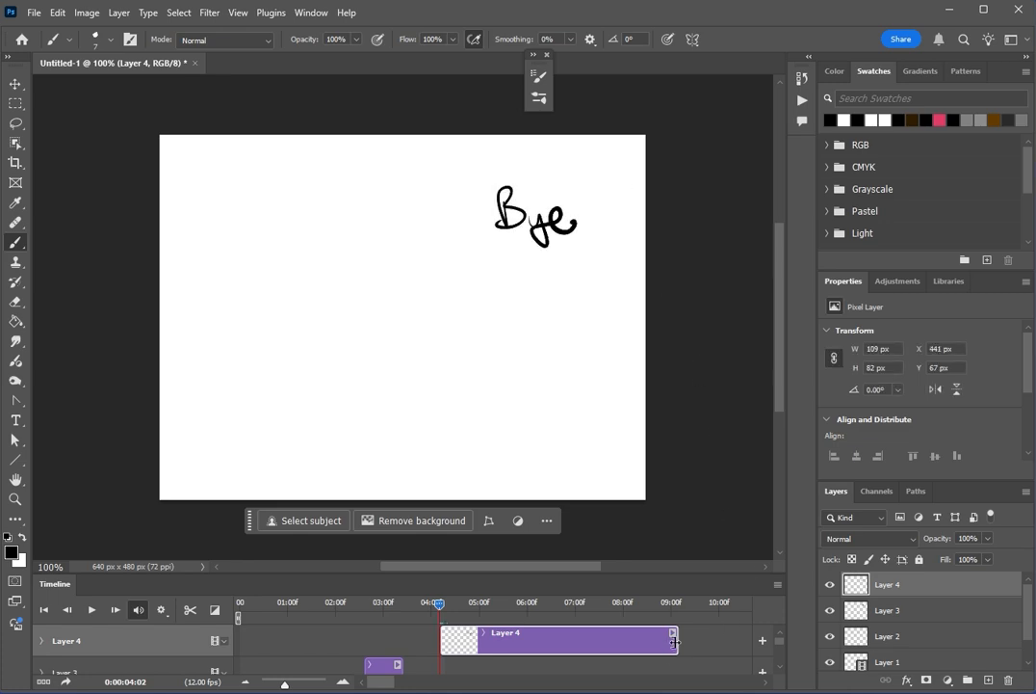
left_click_drag(676, 641, 479, 641)
- Turn off onion skins and play the animation from the start to preview the "Hi", "OK" and "Bye" clips
left_click_drag(425, 605, 239, 604)
left_click(778, 585)
left_click(838, 453)
key("space")
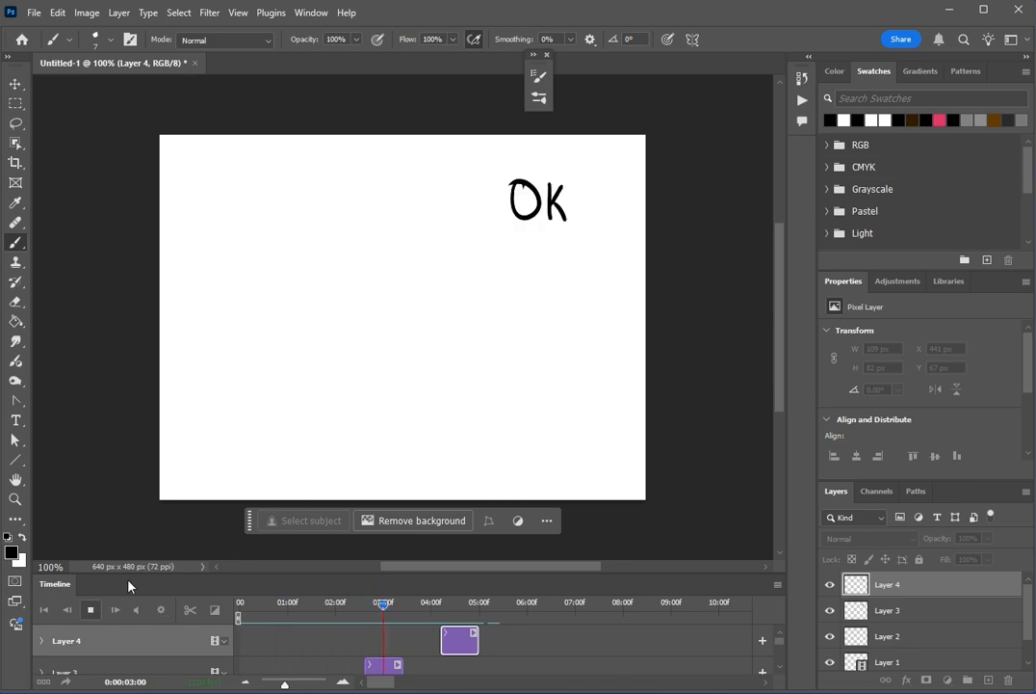
key("space")
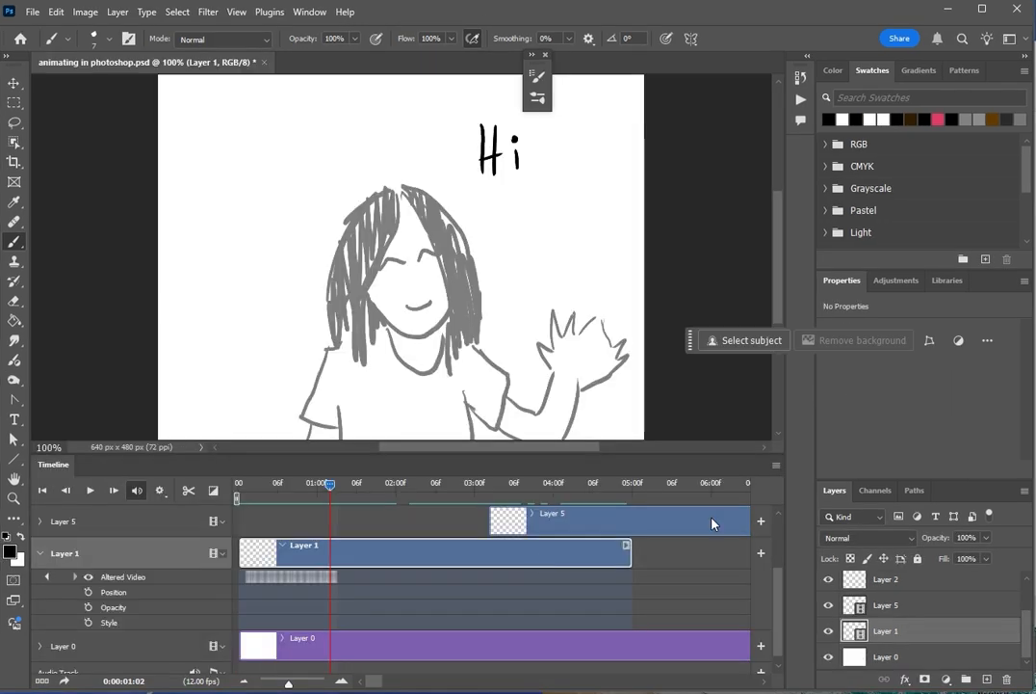
- Choose the KYLE Ultimate Inking brush from the Wet Media Brushes and reduce its size to 17 px
left_click(309, 12)
left_click(336, 157)
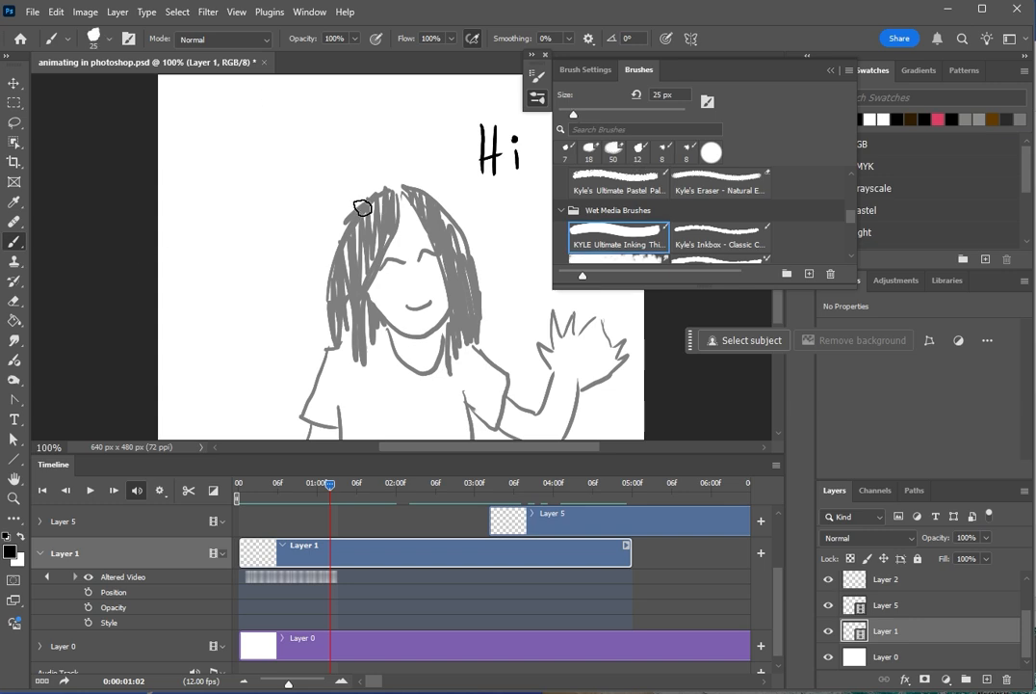
left_click(101, 39)
left_click(92, 83)
left_click_drag(365, 284, 382, 306)
key("ctrl+z")
left_click(831, 70)
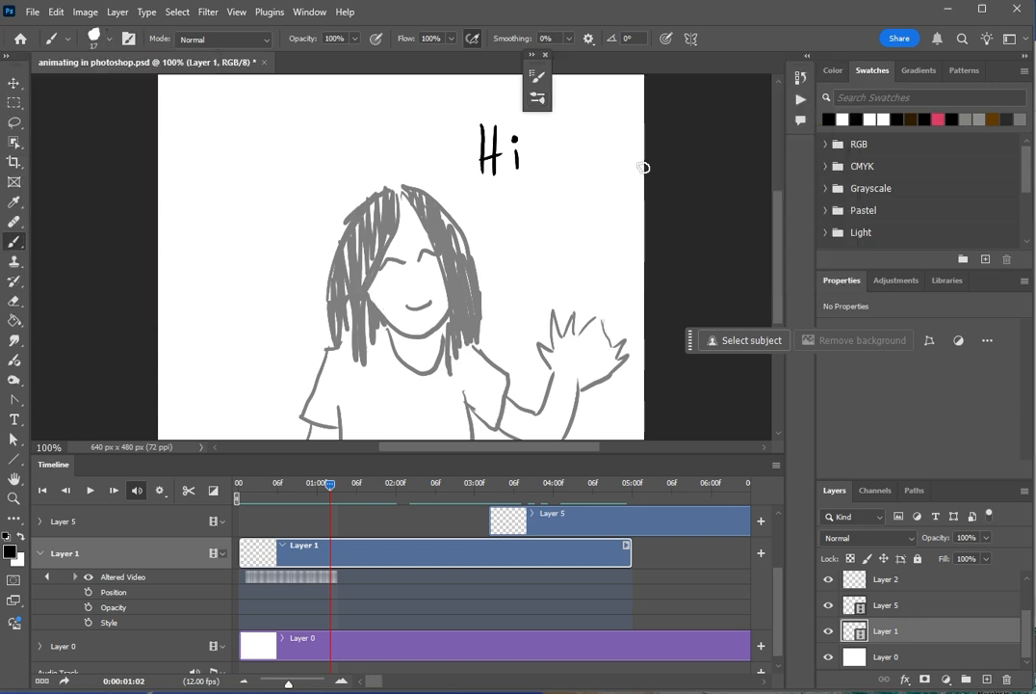
- With a 10 px brush, draw the character on frame 0:00:01:02 with filled hair, smiling face, shirt and a more upright waving hand
left_click_drag(348, 235, 378, 309)
key("ctrl+z")
left_click(359, 247)
mouse_move(382, 315)
left_mouse_down()
mouse_move(390, 254)
mouse_move(338, 255)
mouse_move(375, 367)
left_mouse_up()
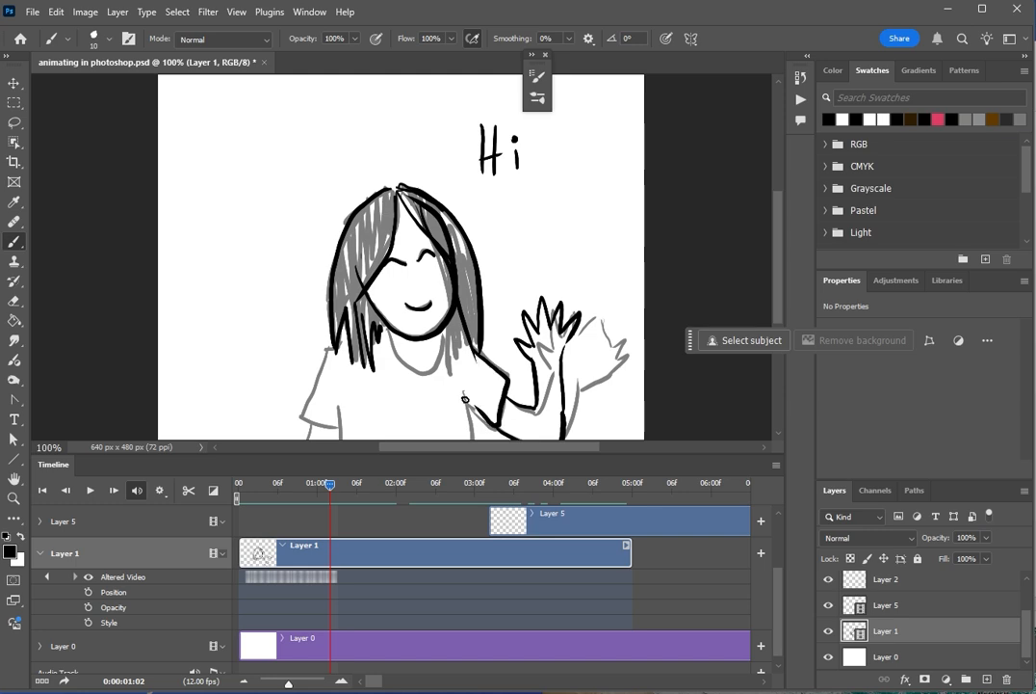
mouse_move(358, 298)
left_mouse_down()
mouse_move(345, 239)
mouse_move(389, 238)
left_mouse_up()
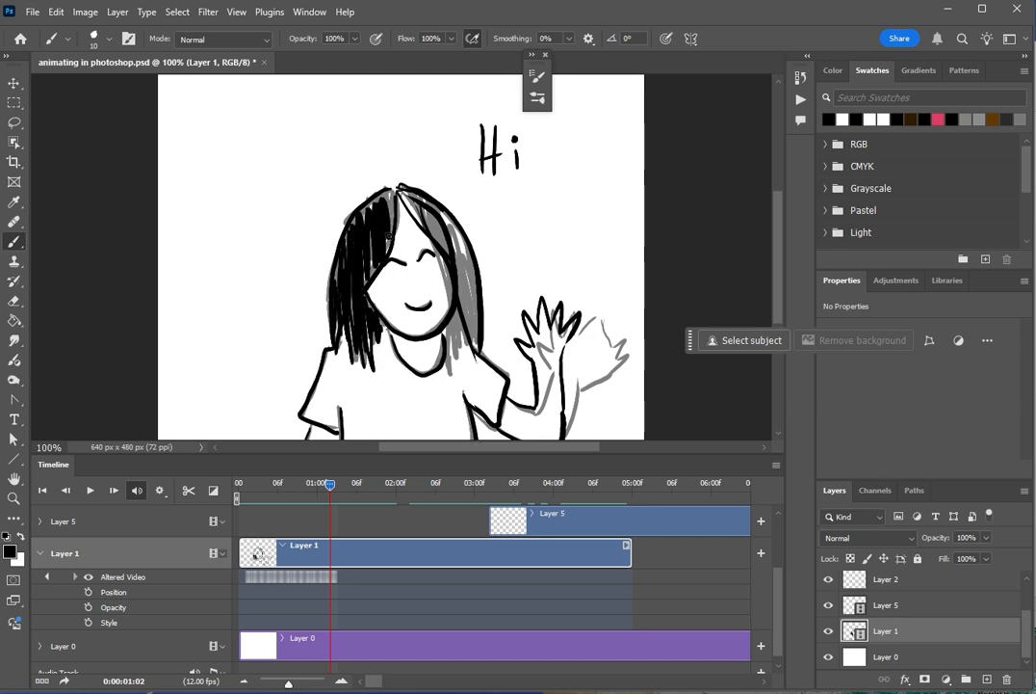
key("Right")
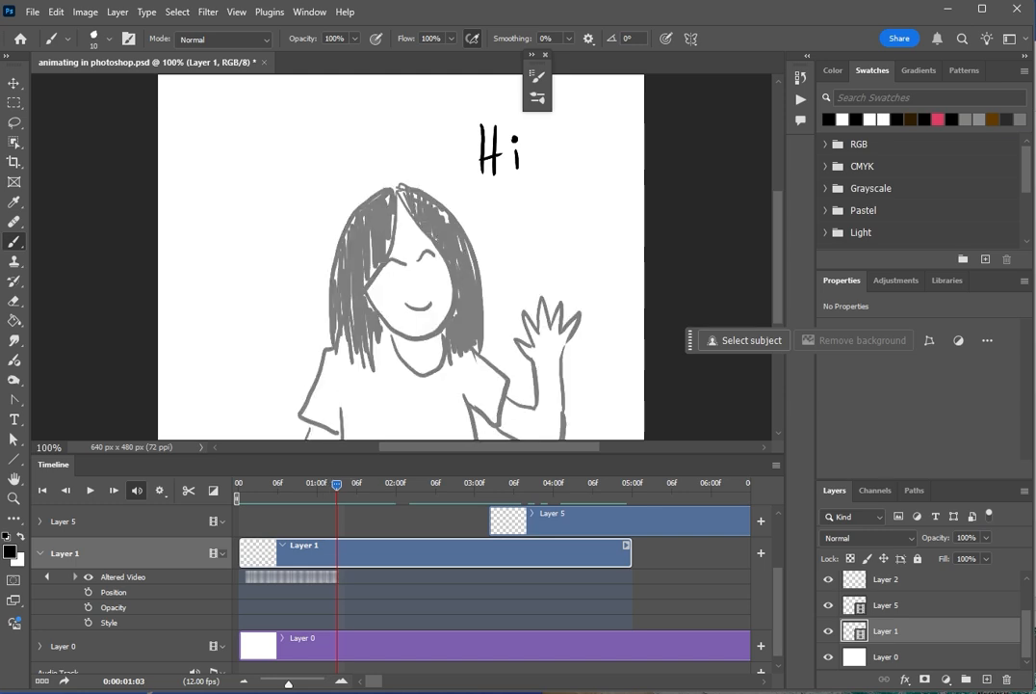
key("ctrl+z")
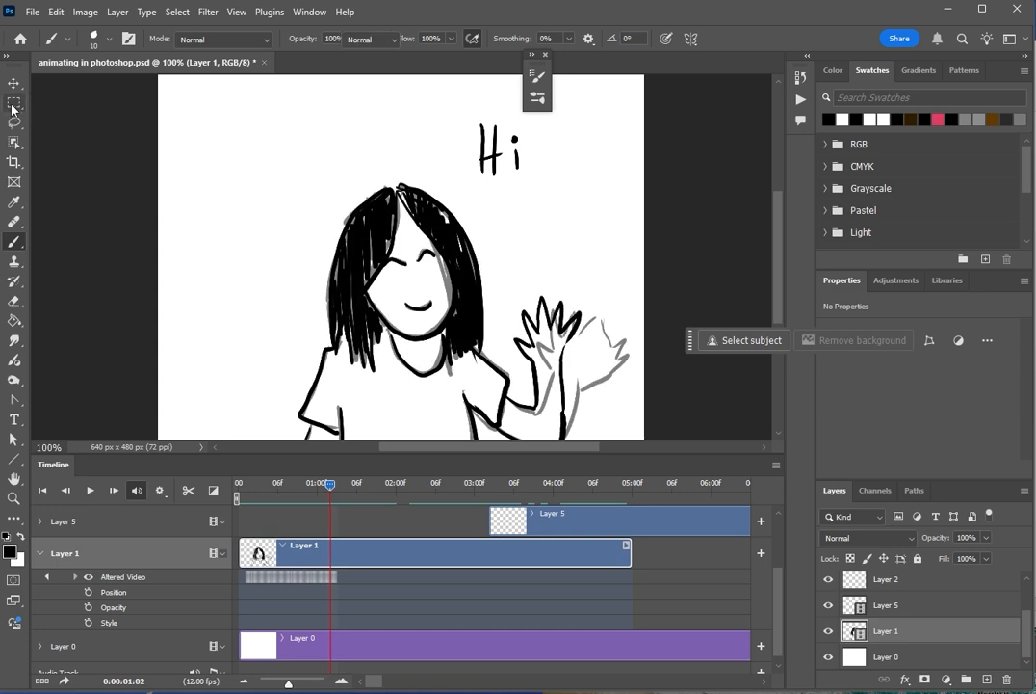
- Select the whole character with a rectangular marquee and copy its drawing from Layer 1 at frame 0:00:01:01
left_click(14, 103)
mouse_move(204, 153)
left_mouse_down()
mouse_move(628, 441)
mouse_move(649, 440)
left_mouse_up()
scroll(524, 291, "up", 5)
key("Left")
key("ctrl+c")
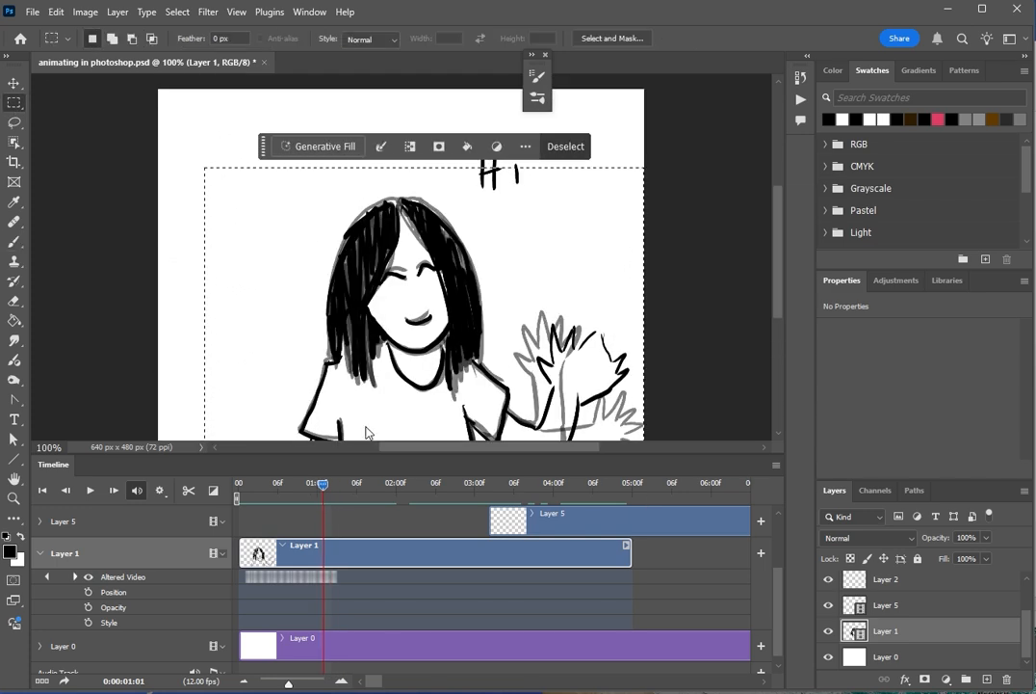
- Paste the copied character in place on Layer 1 at frame 0:00:01:03, undoing a regular paste first
key("Right")
key("Right")
key("ctrl+v")
key("ctrl+z")
left_click(61, 14)
mouse_move(115, 164)
left_click(322, 179)
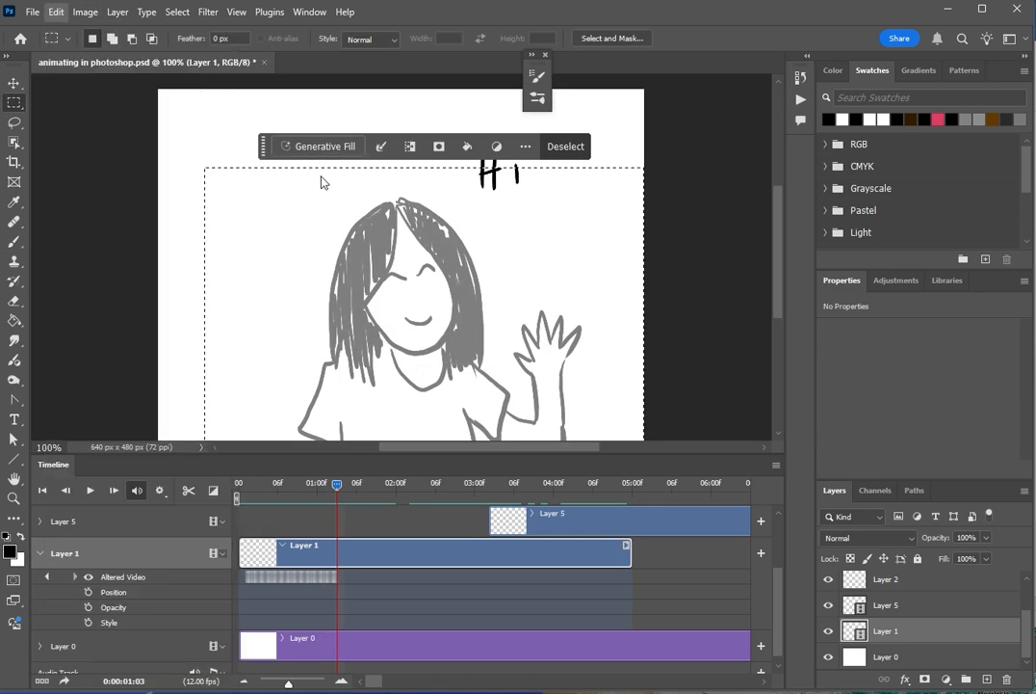
- Copy the character drawing from frame 0:00:01:00, paste it onto Layer 1 at frame 0:00:01:04 and clear the selection
key("Left")
key("Left")
key("Left")
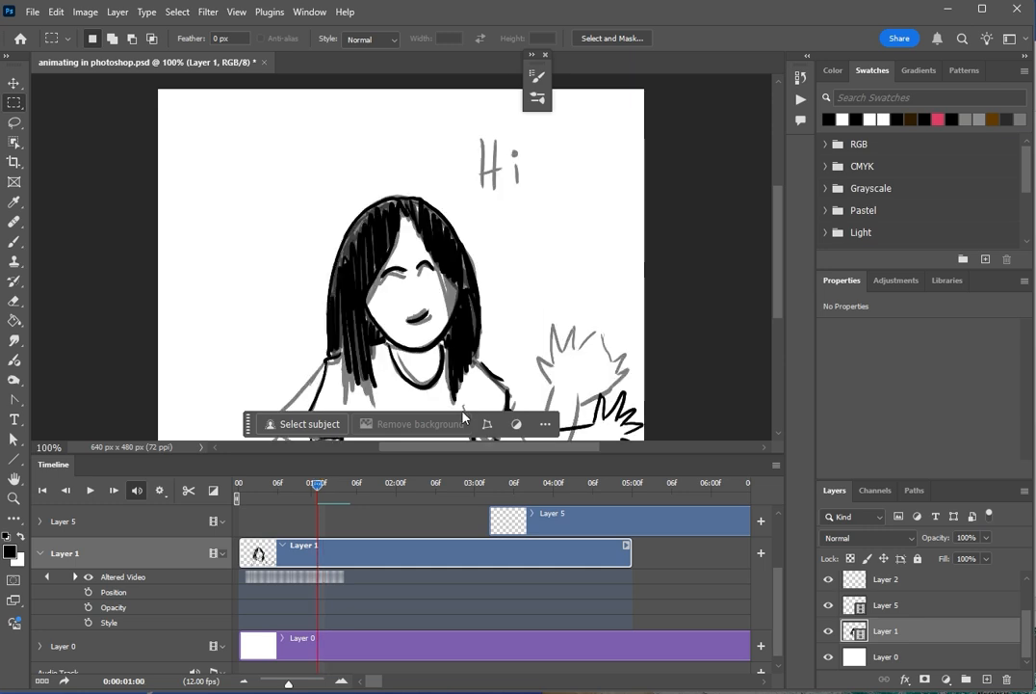
left_click_drag(248, 424, 715, 453)
left_click_drag(200, 126, 647, 440)
scroll(645, 318, "up", 3)
key("Right")
key("Right")
key("Right")
key("Right")
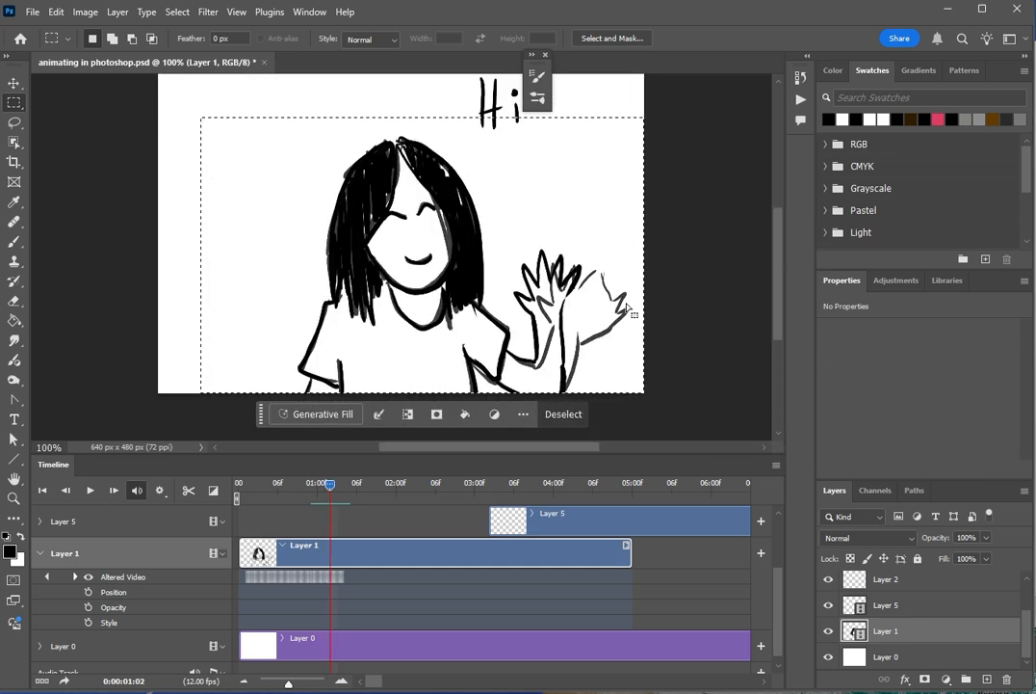
key("ctrl+d")
- Disable onion skins, play the wave from the beginning, and return the playhead to 0:00:01:04
left_click(776, 465)
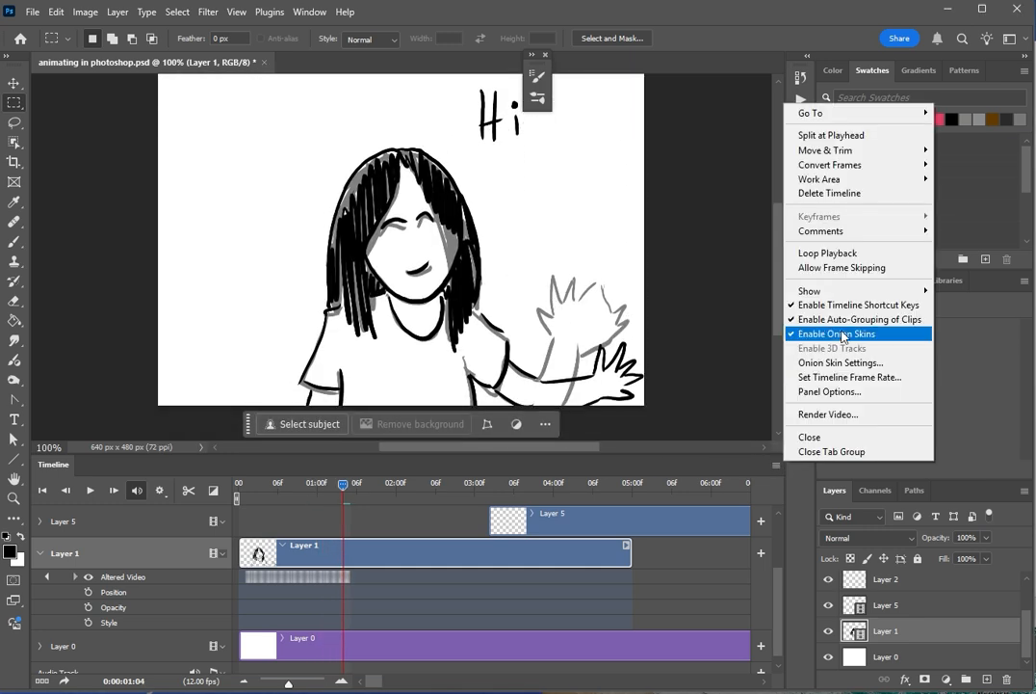
left_click(845, 334)
left_click_drag(343, 485, 237, 488)
left_click(90, 491)
left_click(90, 490)
left_click_drag(410, 485, 341, 500)
key("Right")
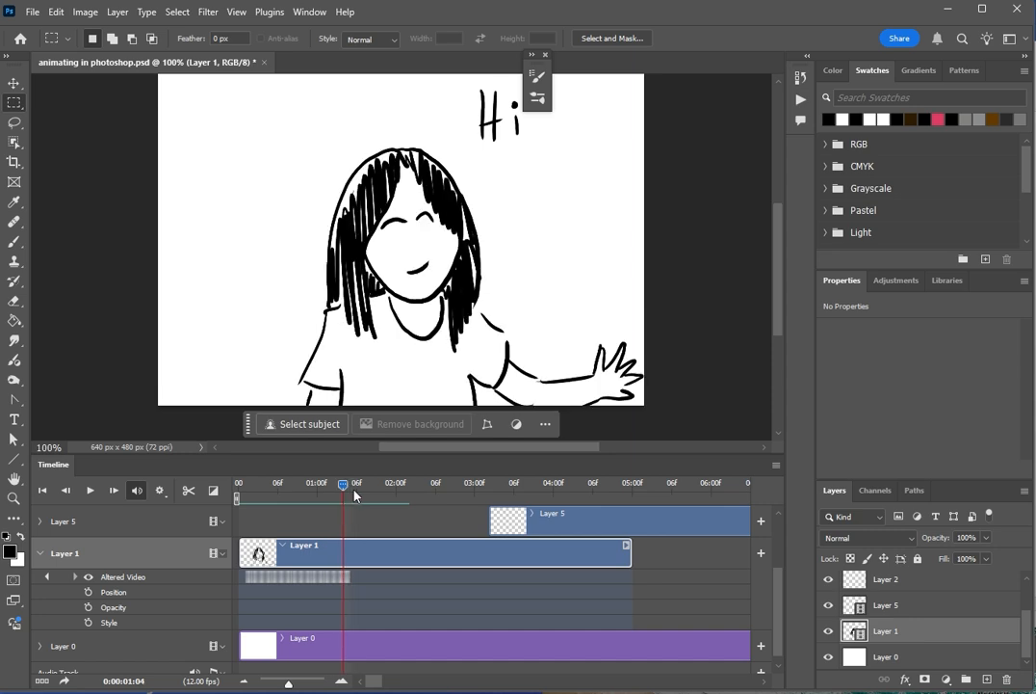
- Copy the character drawing from frame 0:00:01:03 and paste it onto Layer 1 at frame 0:00:01:05
key("Right")
key("Left")
key("Left")
left_click_drag(261, 152, 640, 438)
scroll(443, 260, "up", 2)
left_click(253, 120)
left_click_drag(254, 121, 687, 456)
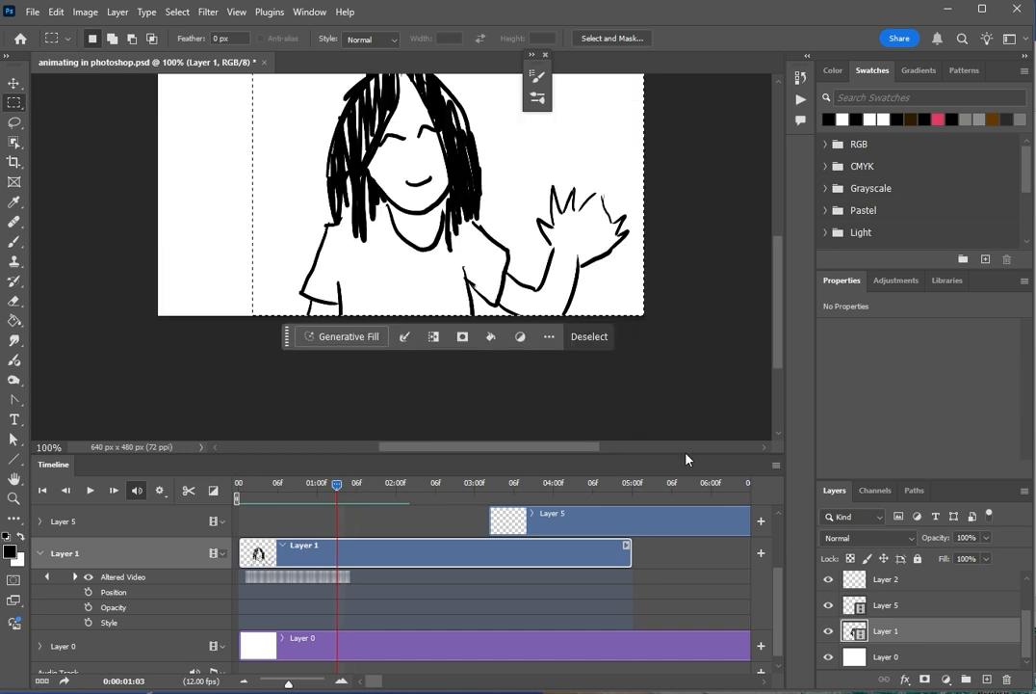
key("ctrl+c")
key("Right")
key("Right")
key("ctrl+v")
- Copy the upright-hand drawing from frame 0:00:01:02, paste it at frame 0:00:01:06, and rewind to the start
key("Left")
key("Left")
key("Left")
scroll(433, 289, "up", 3)
mouse_move(248, 164)
left_mouse_down()
mouse_move(389, 429)
mouse_move(733, 379)
left_mouse_up()
key("ctrl+c")
mouse_move(330, 484)
left_mouse_down()
mouse_move(357, 485)
mouse_move(238, 487)
left_mouse_up()
key("ctrl+v")
- Play the animation to check the extended wave, stop it, and go back to frame 0:00:01:06
key("space")
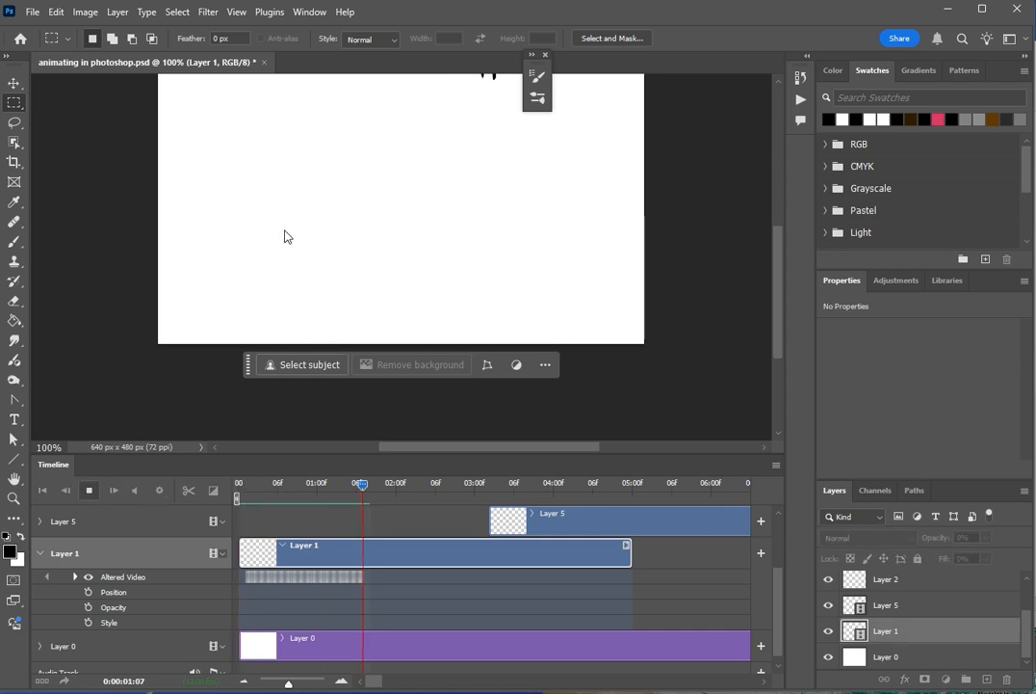
key("space")
scroll(288, 236, "up", 2)
left_click_drag(471, 486, 363, 489)
key("Left")
key("Left")
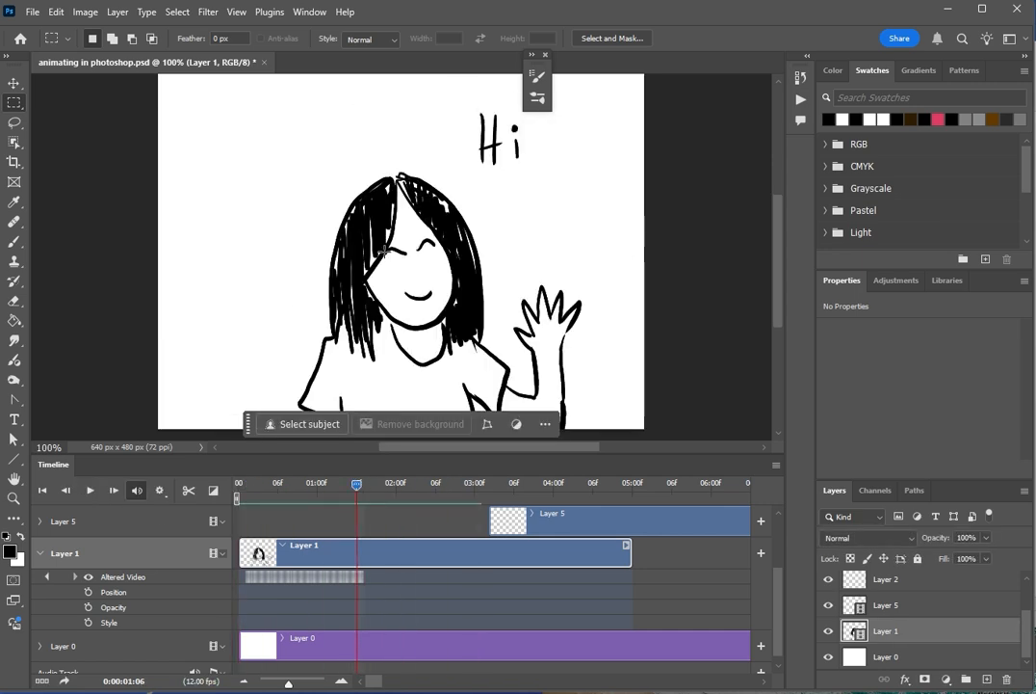
- Copy the preceding tilted-hand drawing and paste it onto Layer 1 at frame 0:00:01:07, undoing the misplaced paste at 0:00:01:06
key("Right")
key("Left")
left_click_drag(241, 144, 649, 426)
key("ctrl+c")
key("Right")
key("ctrl+v")
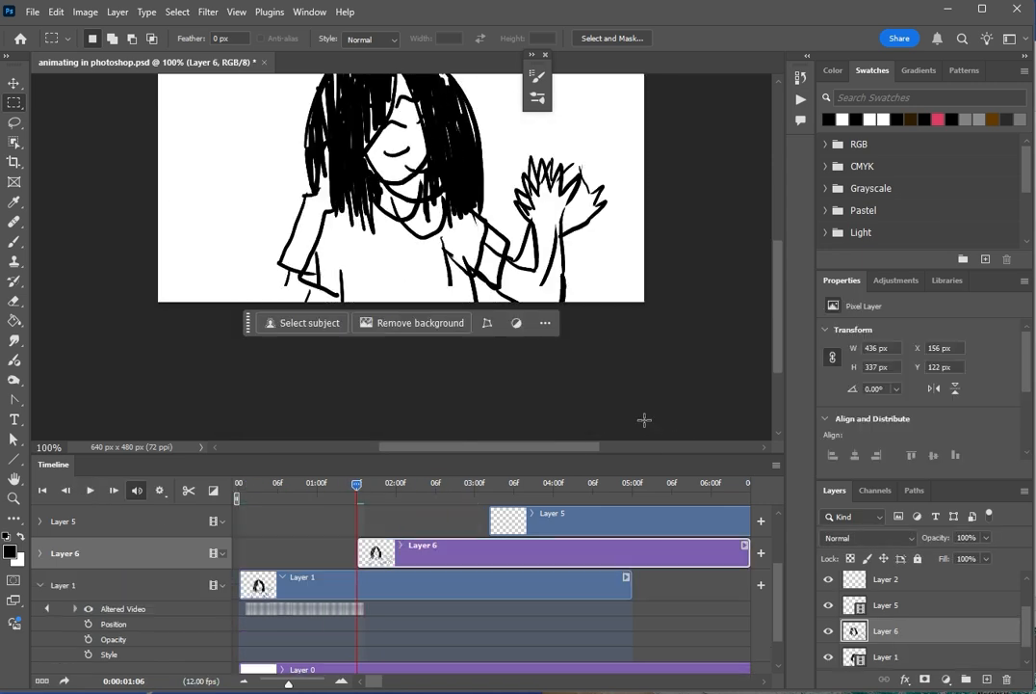
key("ctrl+z")
key("Right")
key("ctrl+v")
- Copy the lowered-hand drawing from frame 0:00:01:04 and paste it onto Layer 1 at frame 0:00:01:08
key("Left")
key("Left")
key("Left")
scroll(299, 264, "up", 3)
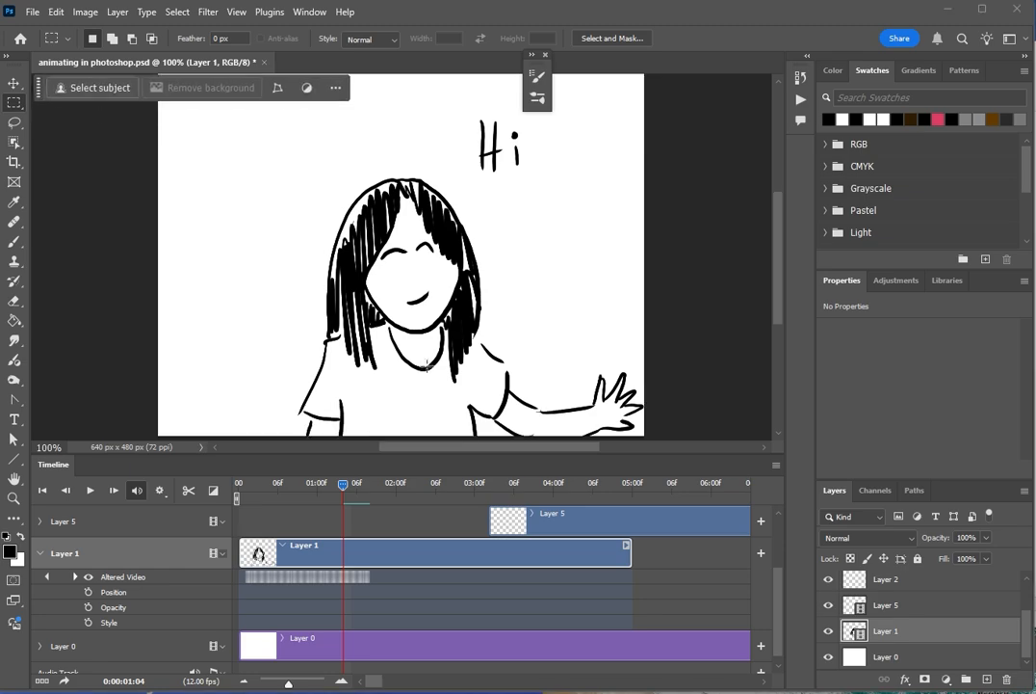
left_click_drag(232, 147, 664, 428)
scroll(537, 317, "up", 6)
scroll(537, 323, "down", 1)
key("ctrl+c")
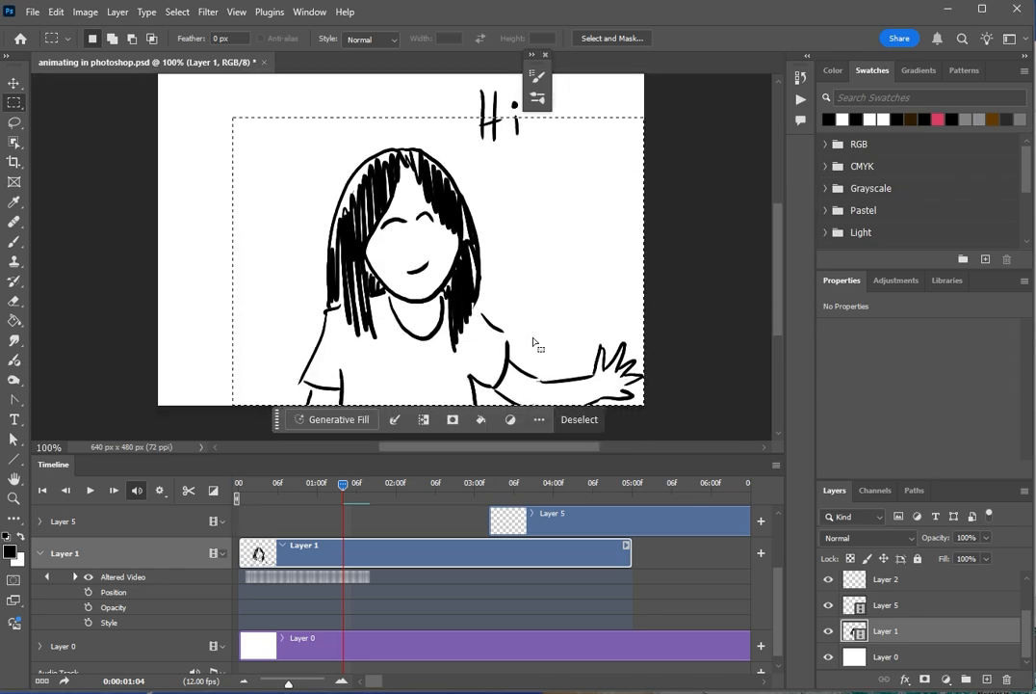
key("Right")
key("Right")
key("Right")
key("Right")
key("ctrl+v")
- Copy the tilted-hand drawing from frame 0:00:01:07 and paste it onto Layer 1 at frame 0:00:01:09
key("Left")
left_click_drag(248, 136, 643, 409)
key("ctrl+c")
key("Right")
key("Right")
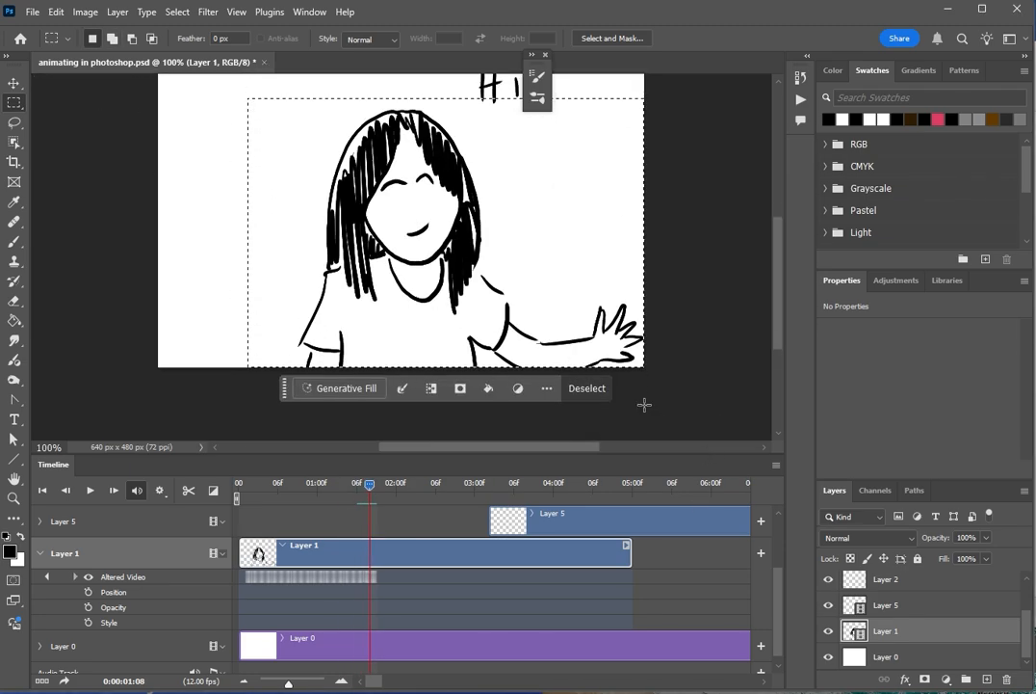
key("ctrl+v")
- Copy the upright-hand drawing from frame 0:00:01:06 and paste it onto Layer 1 at frame 0:00:01:10
key("Left")
key("Left")
key("Left")
left_click_drag(256, 100, 664, 497)
scroll(621, 385, "up", 5)
key("ctrl+c")
key("Right")
key("Right")
key("Right")
key("Right")
key("ctrl+v")
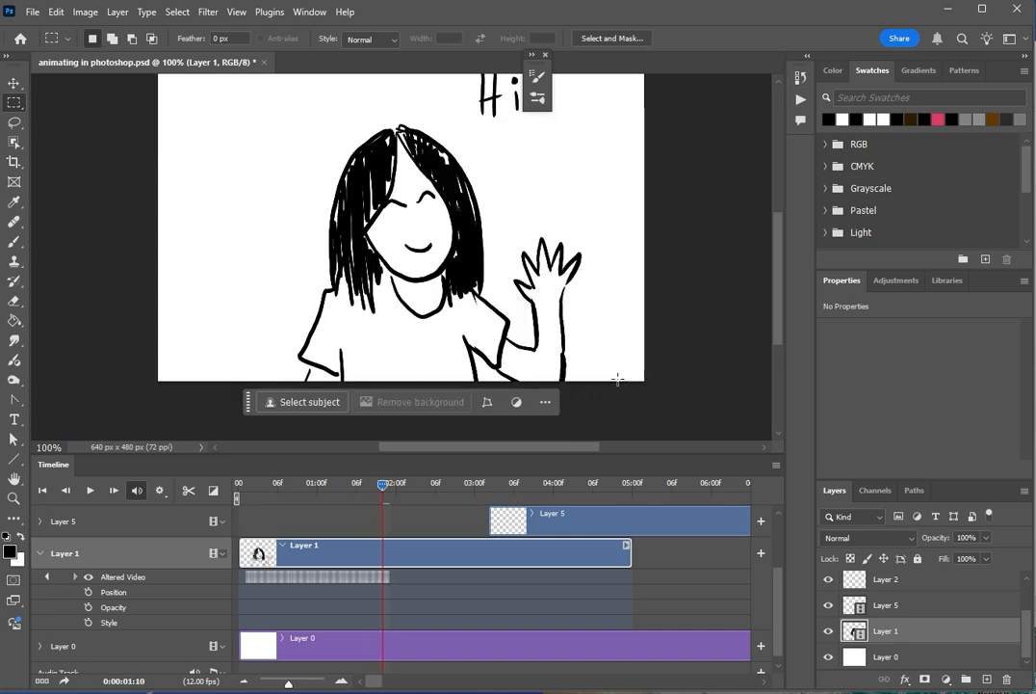
- Copy the tilted-hand drawing from frame 0:00:01:09 and paste it onto Layer 1 at frame 0:00:01:11
key("Left")
left_click_drag(218, 103, 791, 497)
scroll(544, 364, "up", 5)
key("ctrl+c")
key("Right")
key("Right")
key("ctrl+v")
- Copy the lowered-hand drawing from frame 0:00:01:08 and paste it onto Layer 1 at frame 0:00:02:00
key("Left")
key("Left")
key("Left")
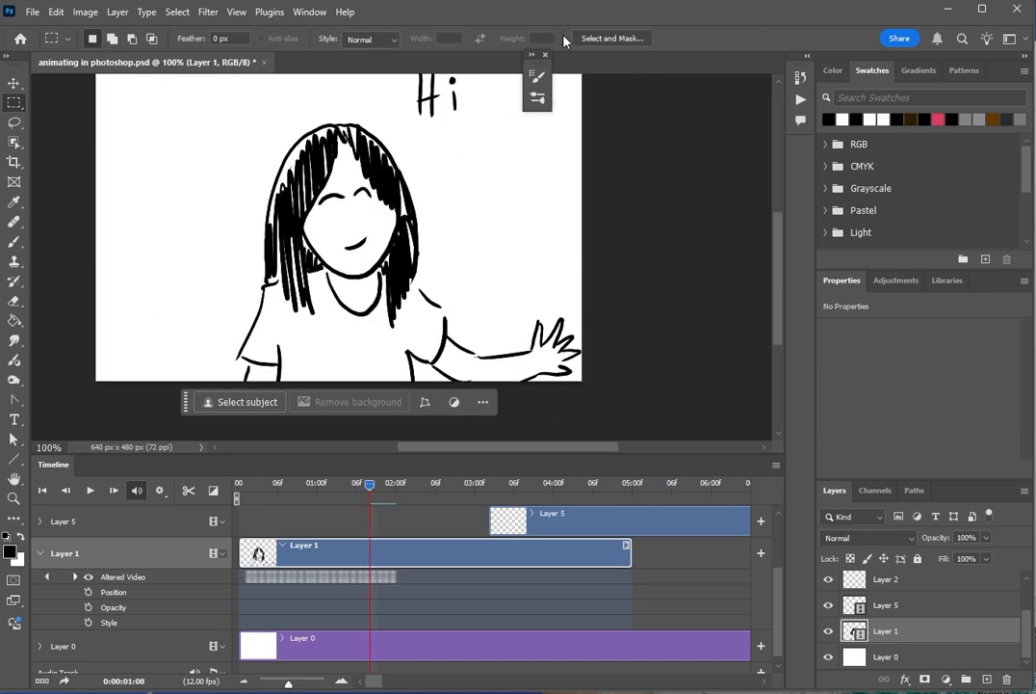
left_click_drag(176, 94, 639, 432)
key("ctrl+c")
key("Right")
key("Right")
key("Right")
key("Right")
key("ctrl+v")
- Enable onion skins and redo the misaligned paste at frame 0:00:02:00 so the drawing lines up, ending on frame 0:00:02:01
key("Right")
left_click(776, 466)
left_click(841, 334)
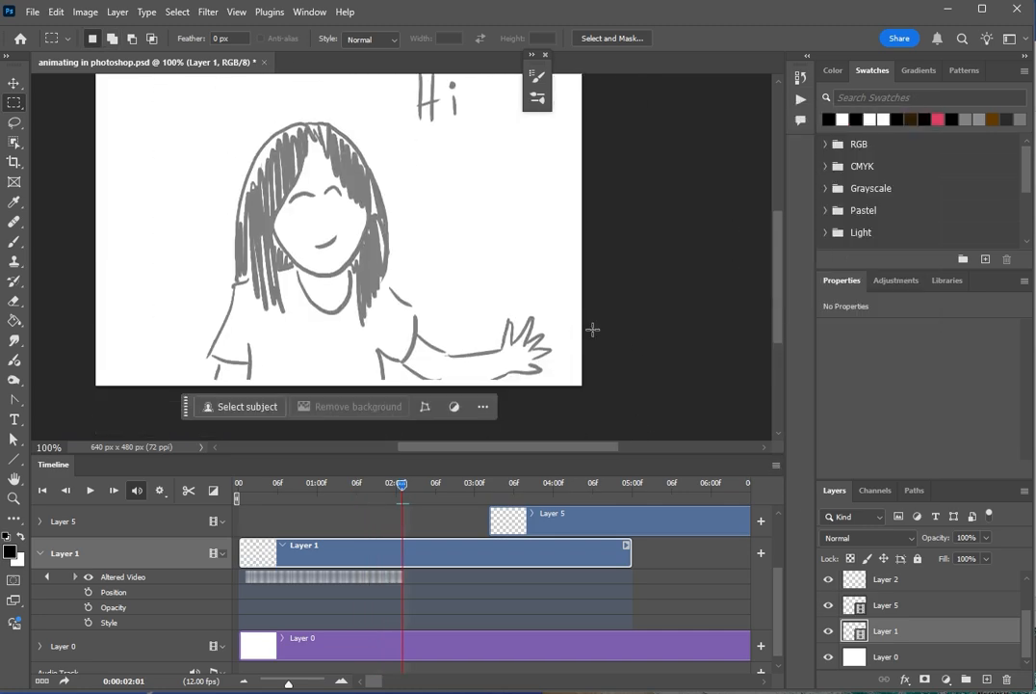
key("ctrl+z")
left_click_drag(371, 485, 400, 486)
key("ctrl+v")
key("Right")
- Brush a new arms-down pose at frame 0:00:02:01 with open eyes, a small straight mouth and filled-in dark hair
left_click_drag(408, 358, 421, 378)
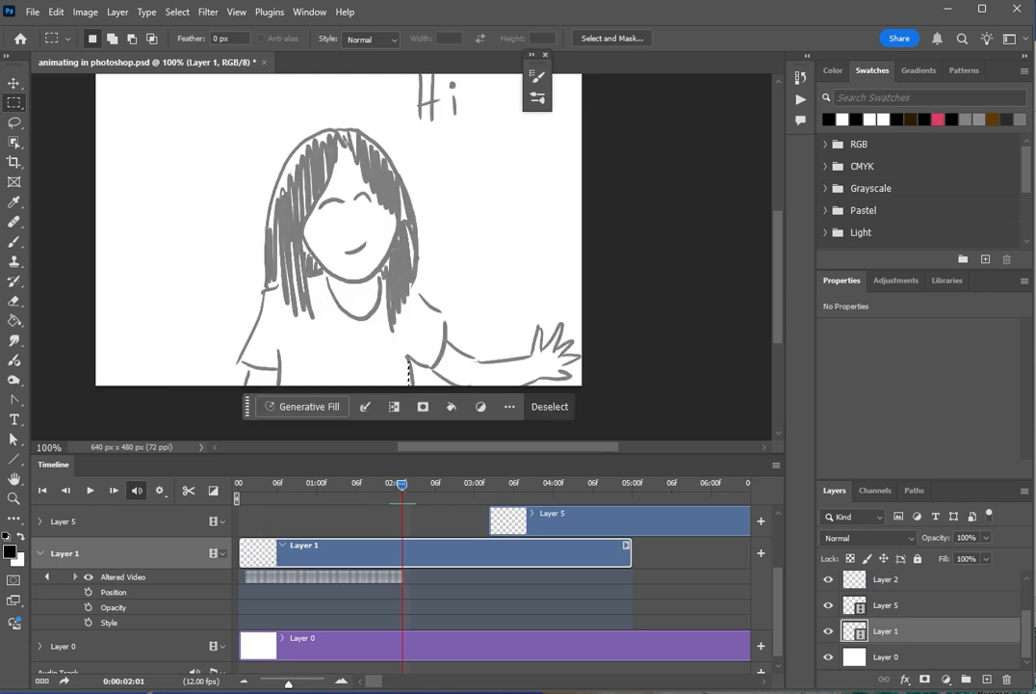
key("ctrl+d")
left_click(14, 240)
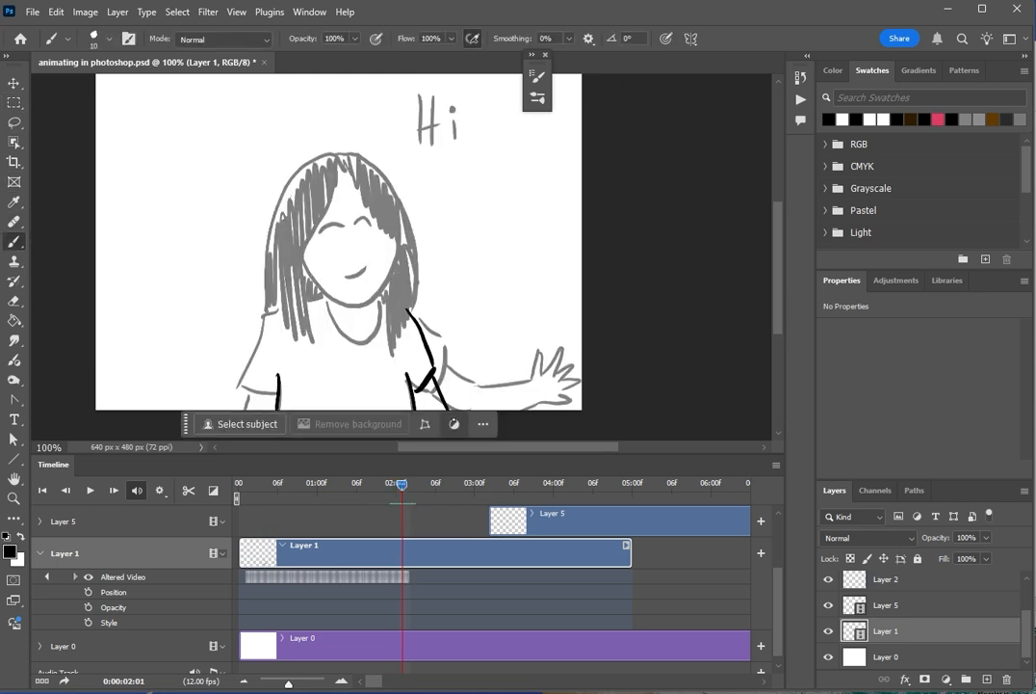
mouse_move(334, 156)
left_mouse_down()
mouse_move(273, 316)
mouse_move(308, 331)
left_mouse_up()
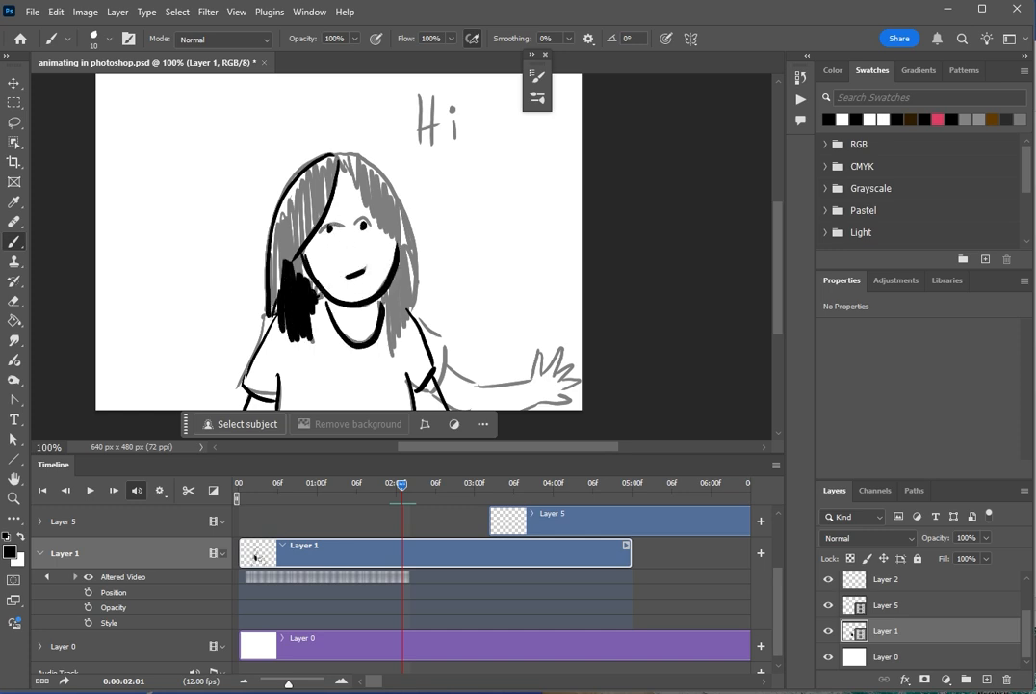
mouse_move(282, 241)
left_mouse_down()
mouse_move(321, 180)
mouse_move(363, 167)
mouse_move(397, 232)
mouse_move(406, 285)
left_mouse_up()
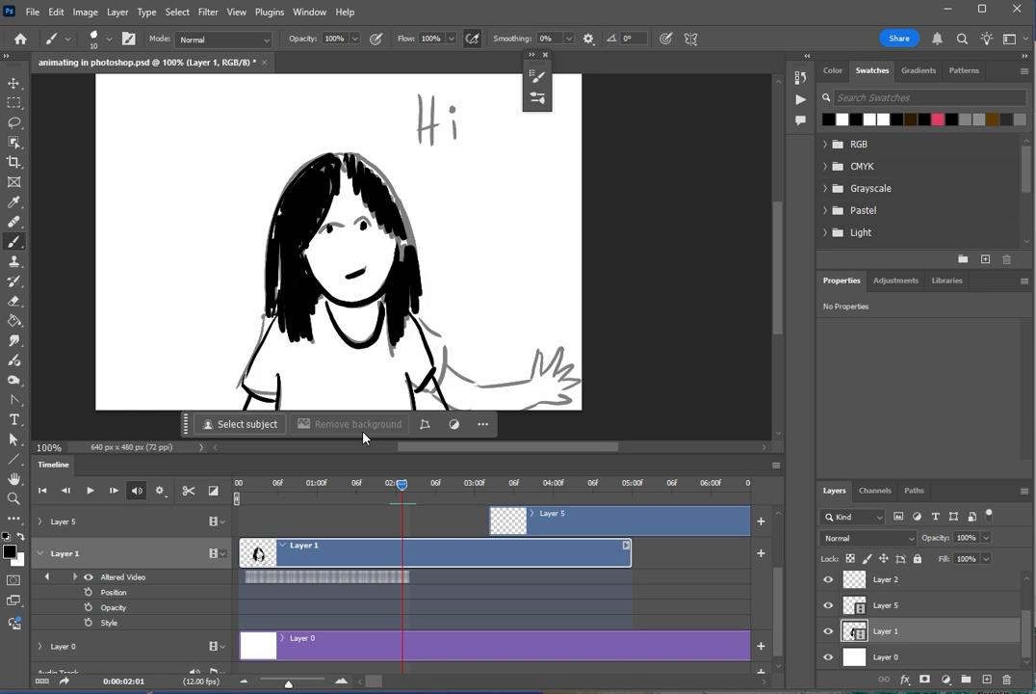
- Split the Layer 1 clip at frame 0:00:02:02 and shift its second part so it starts around 0:00:02:11
scroll(403, 507, "up", 3)
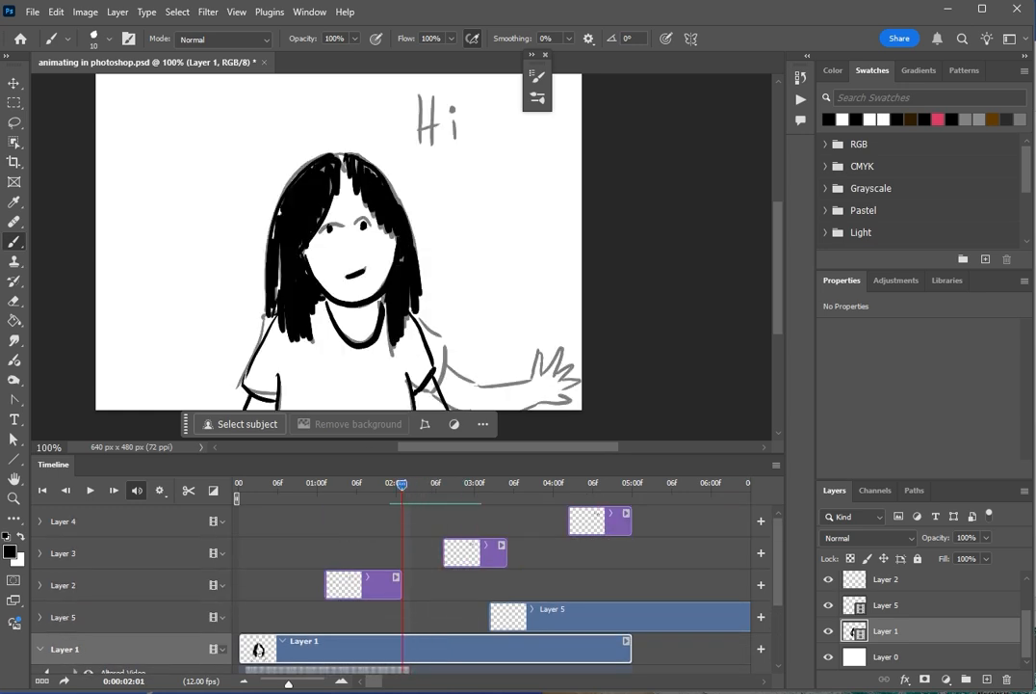
scroll(445, 572, "down", 2)
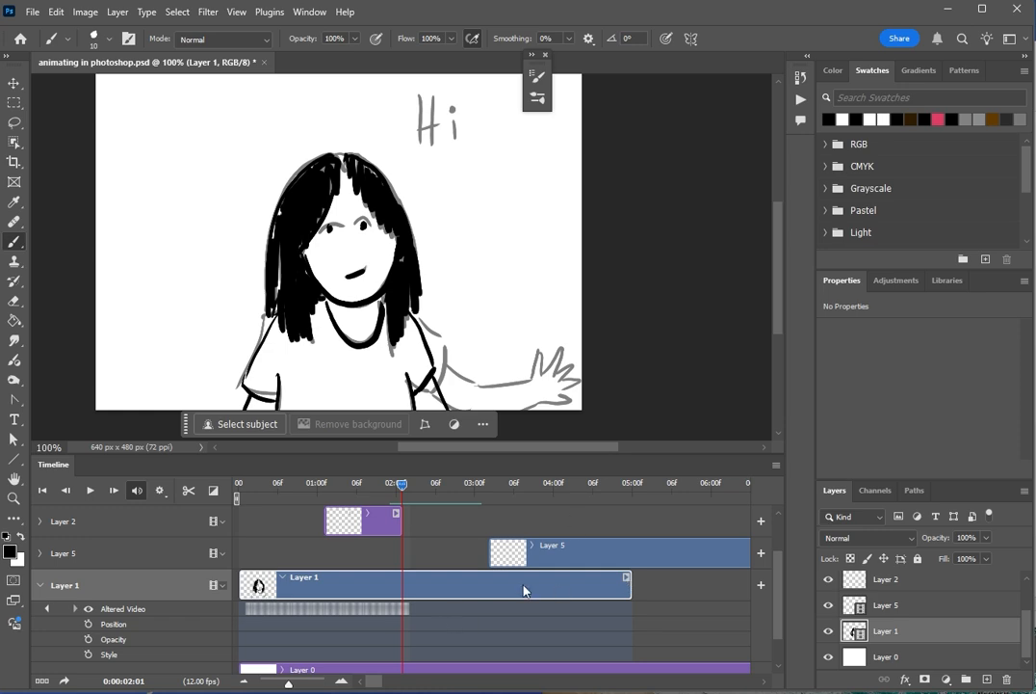
left_click(188, 490)
key("ctrl+z")
key("Right")
left_click(190, 491)
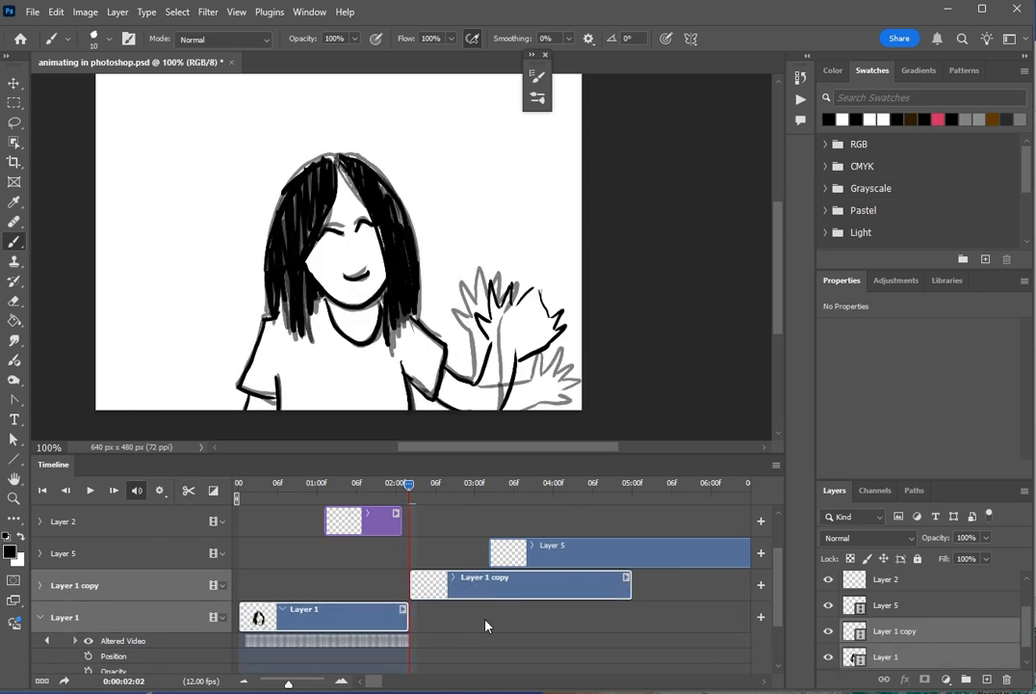
left_click_drag(463, 585, 521, 585)
- Create a new blank layer and place its shortened clip on a separate track starting at about 0:00:02:05
left_click(988, 678)
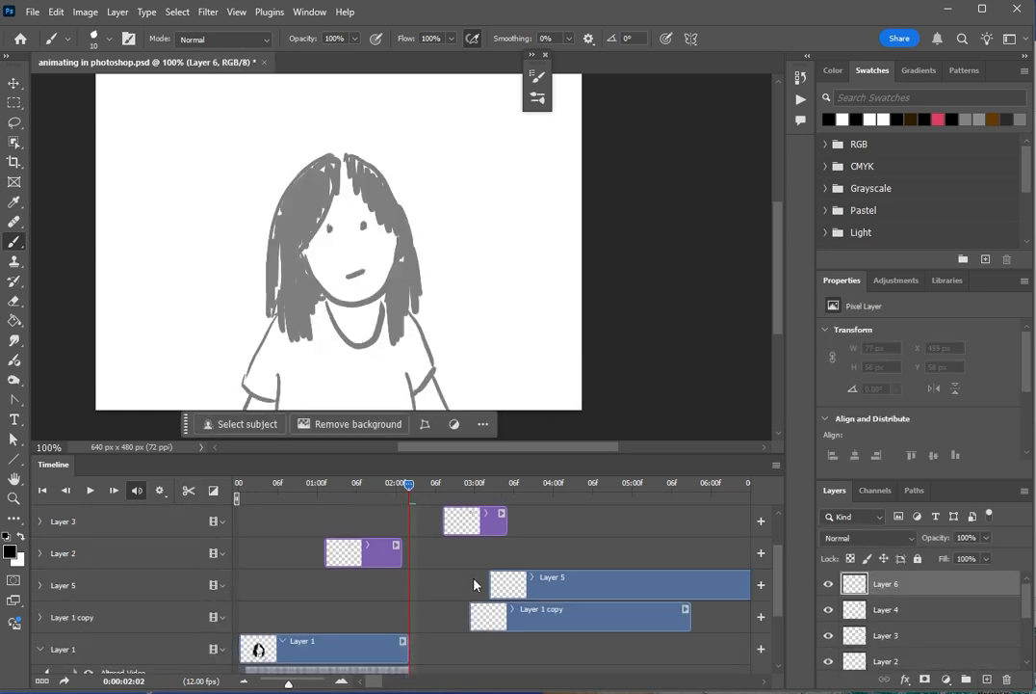
scroll(472, 585, "up", 3)
left_click_drag(552, 527, 468, 555)
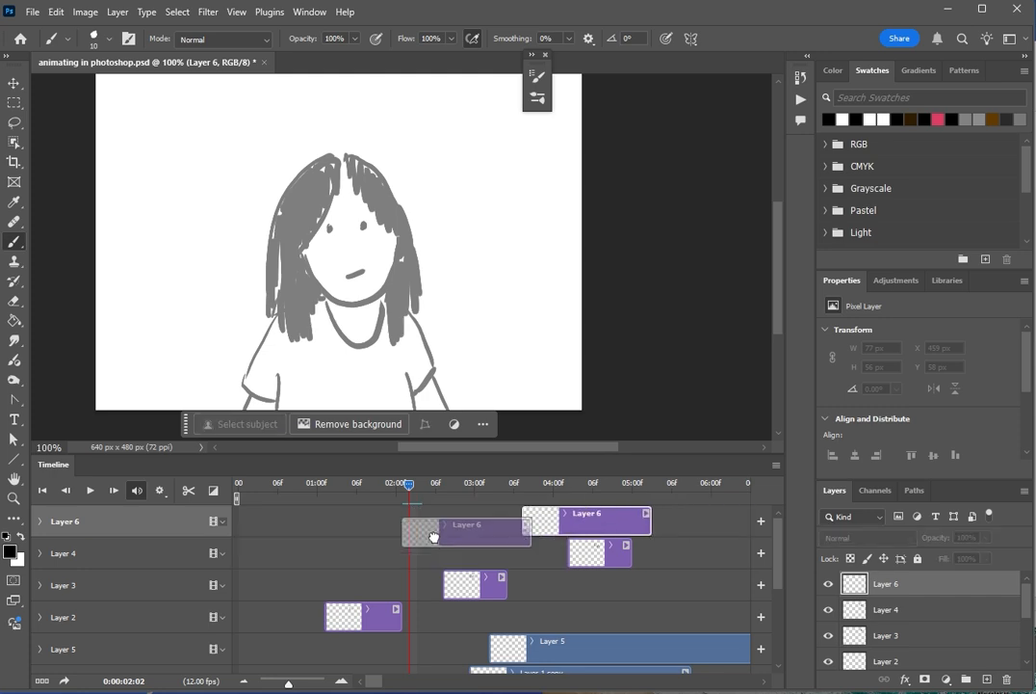
scroll(470, 552, "up", 3)
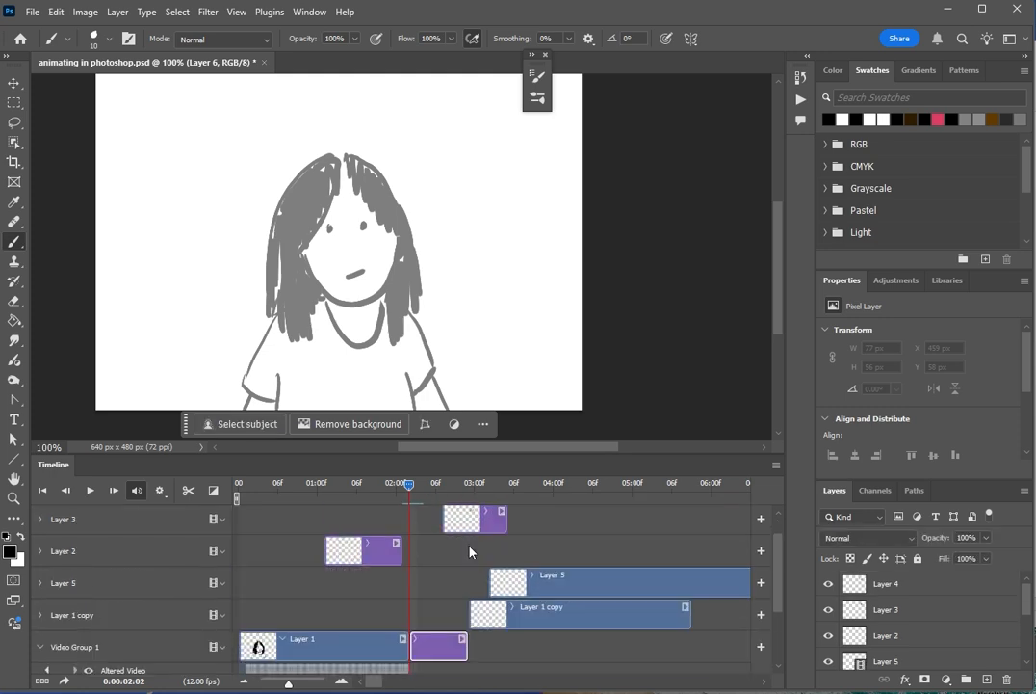
scroll(470, 552, "down", 2)
left_click_drag(413, 589, 439, 599)
scroll(430, 586, "up", 1)
scroll(429, 586, "down", 2)
scroll(468, 573, "down", 4)
scroll(474, 569, "up", 2)
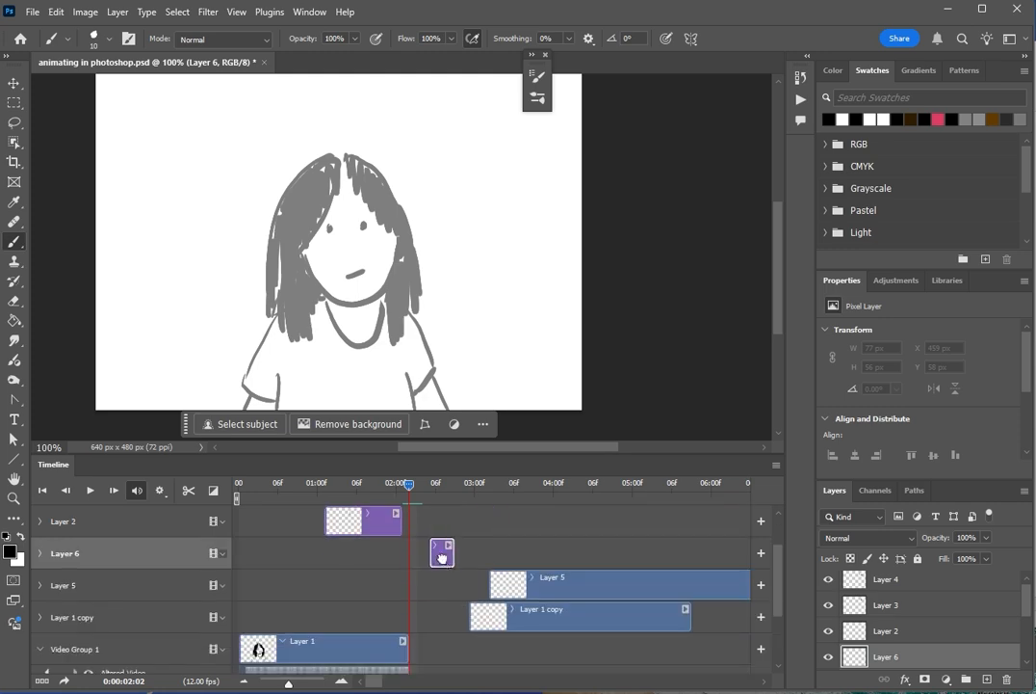
- Extend the Layer 1 clip up to the start of Layer 6 and brush a closed-eyed, arms-down pose at frame 0:00:02:02
left_click_drag(407, 641, 427, 640)
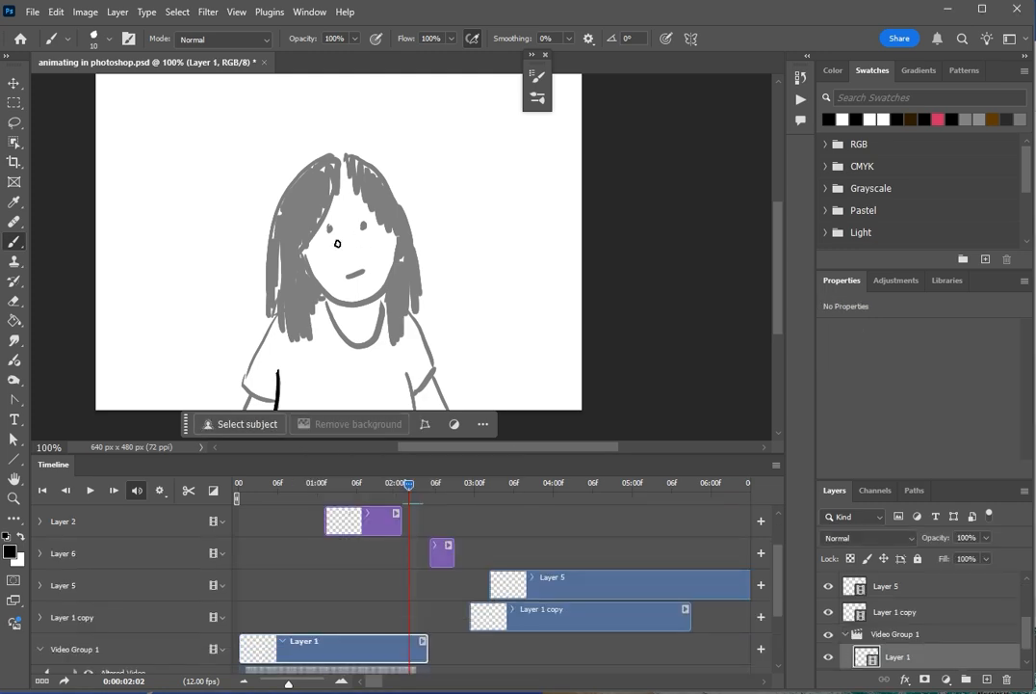
left_click_drag(274, 267, 268, 321)
left_click_drag(273, 311, 244, 381)
left_click_drag(245, 386, 275, 401)
left_click_drag(251, 401, 245, 410)
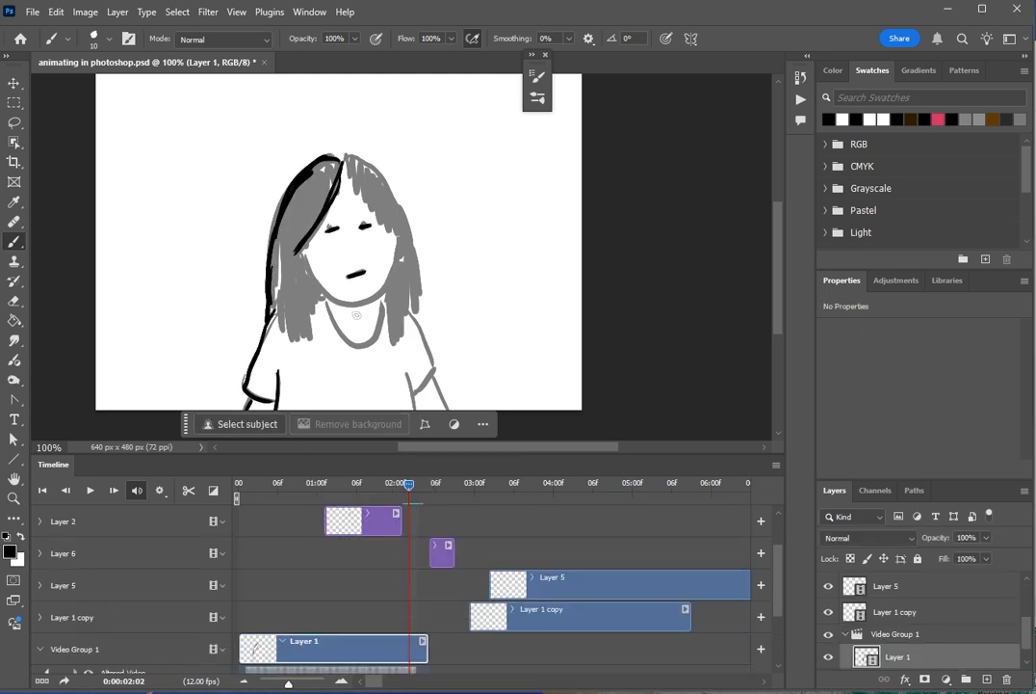
left_click_drag(328, 302, 385, 303)
left_click_drag(301, 252, 384, 286)
mouse_move(347, 166)
left_mouse_down()
mouse_move(262, 197)
mouse_move(256, 304)
left_mouse_up()
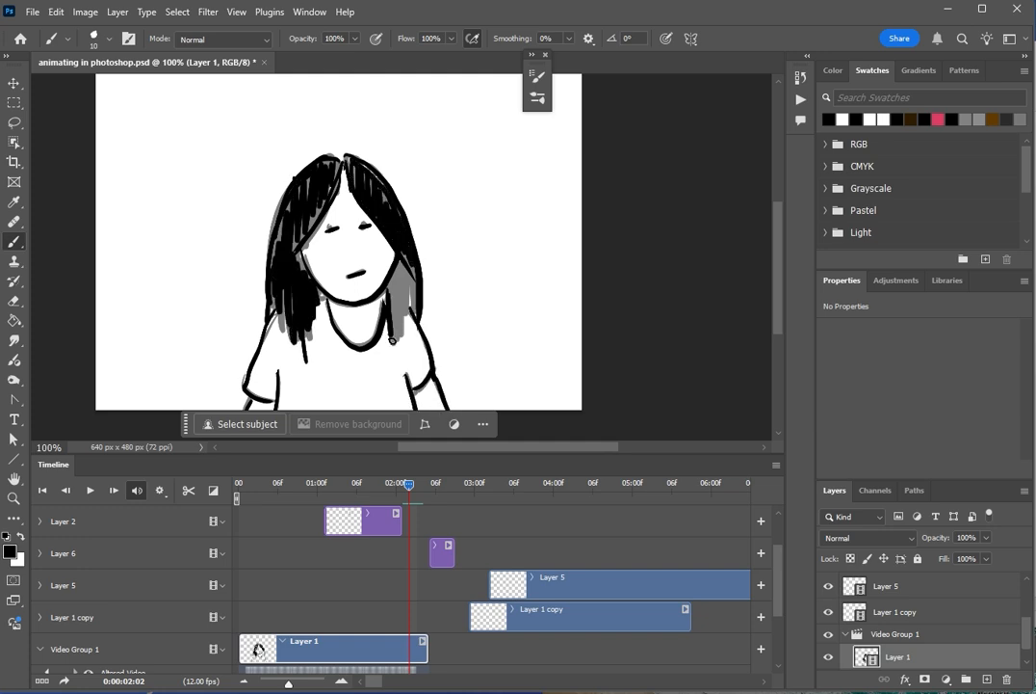
- Copy the open-eyed drawing from frame 0:00:02:01 and paste it in place onto Layer 1 at frame 0:00:02:03
key("Left")
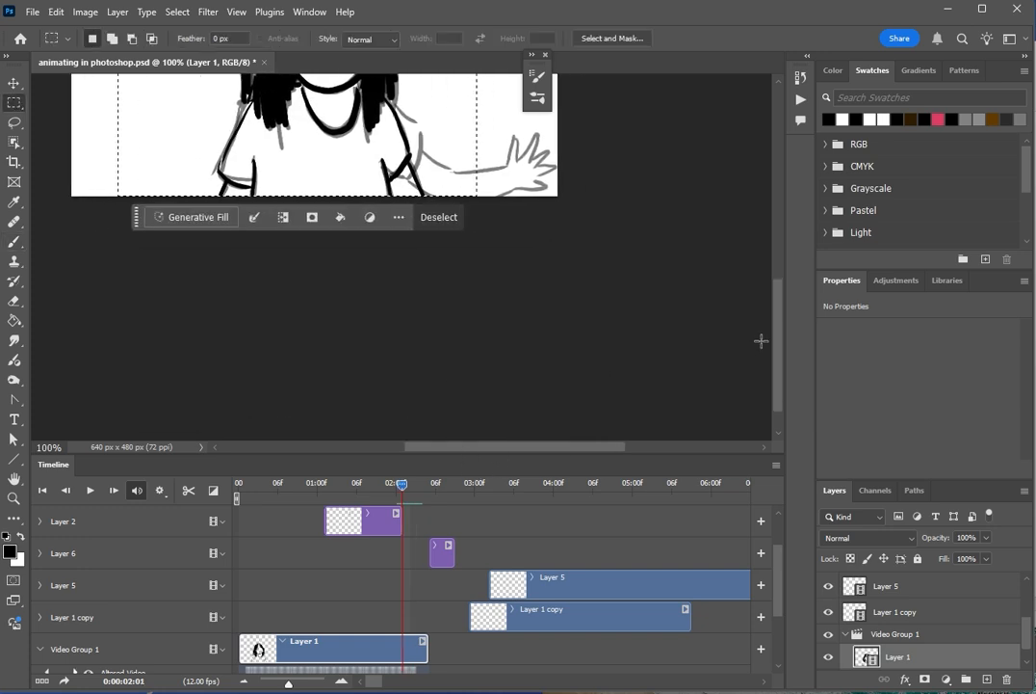
scroll(758, 340, "up", 5)
scroll(432, 504, "down", 1)
key("Right")
key("Right")
key("ctrl+v")
key("ctrl+z")
key("ctrl+shift+v")
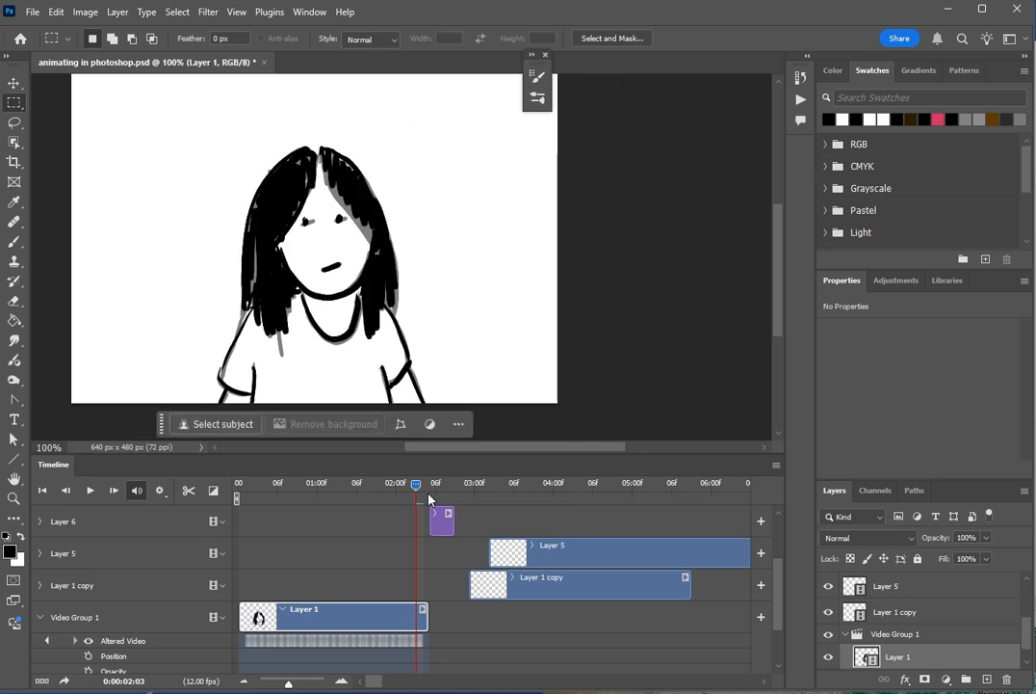
- Disable onion skins, play the animation from the beginning, stop it, and return to frame 0:00:02:03
left_click_drag(417, 486, 384, 486)
left_click_drag(383, 487, 239, 485)
left_click(776, 465)
left_click(850, 334)
key("space")
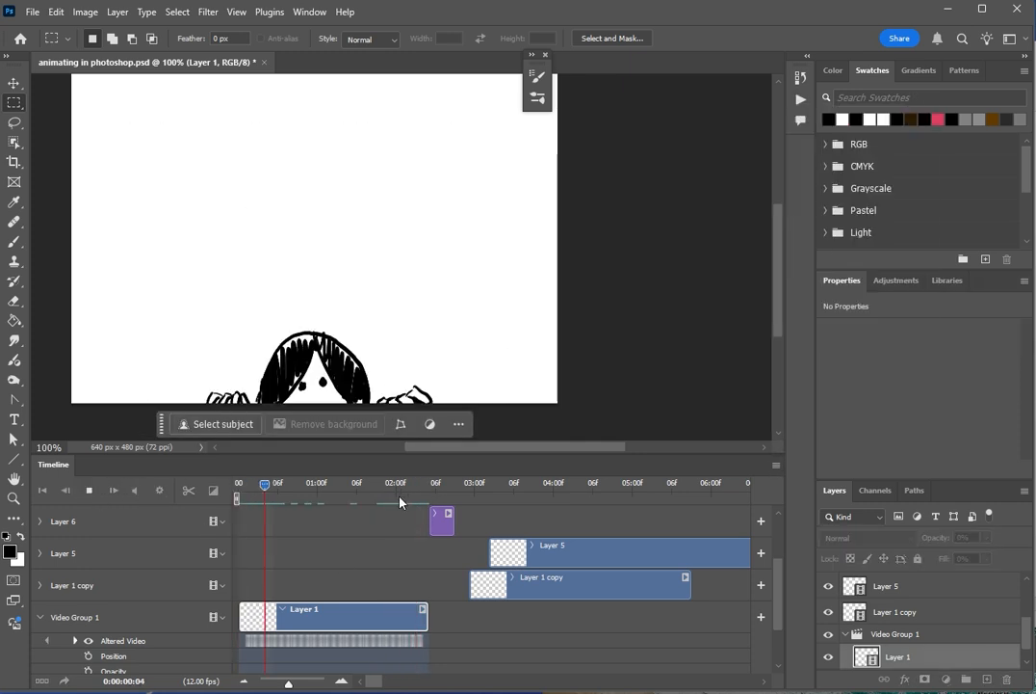
key("space")
left_click(416, 482)
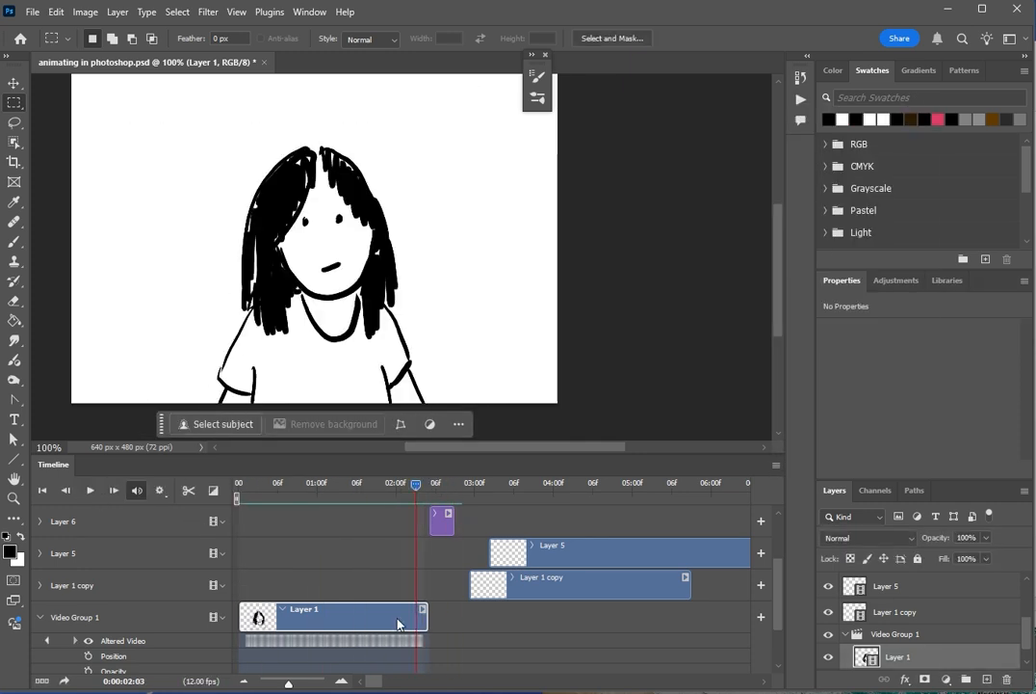
left_click(190, 491)
left_click_drag(422, 621, 409, 621)
key("ctrl+z")
key("ctrl+z")
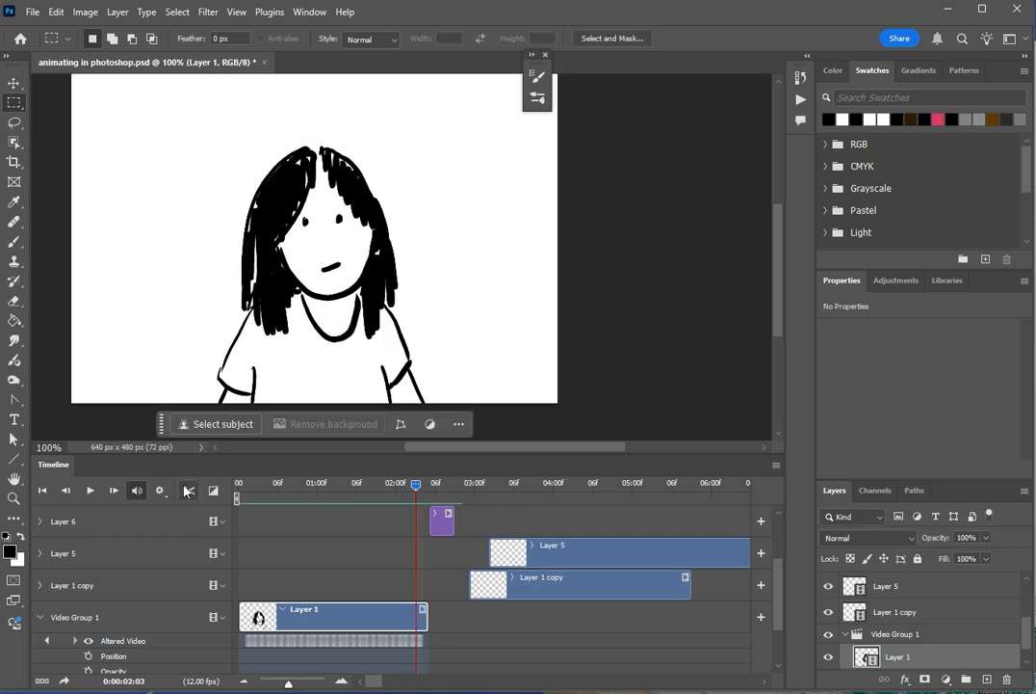
- Split the Layer 1 clip at frame 0:00:02:01 and insert the Layer 6 clip directly after its first part
key("Left")
key("Left")
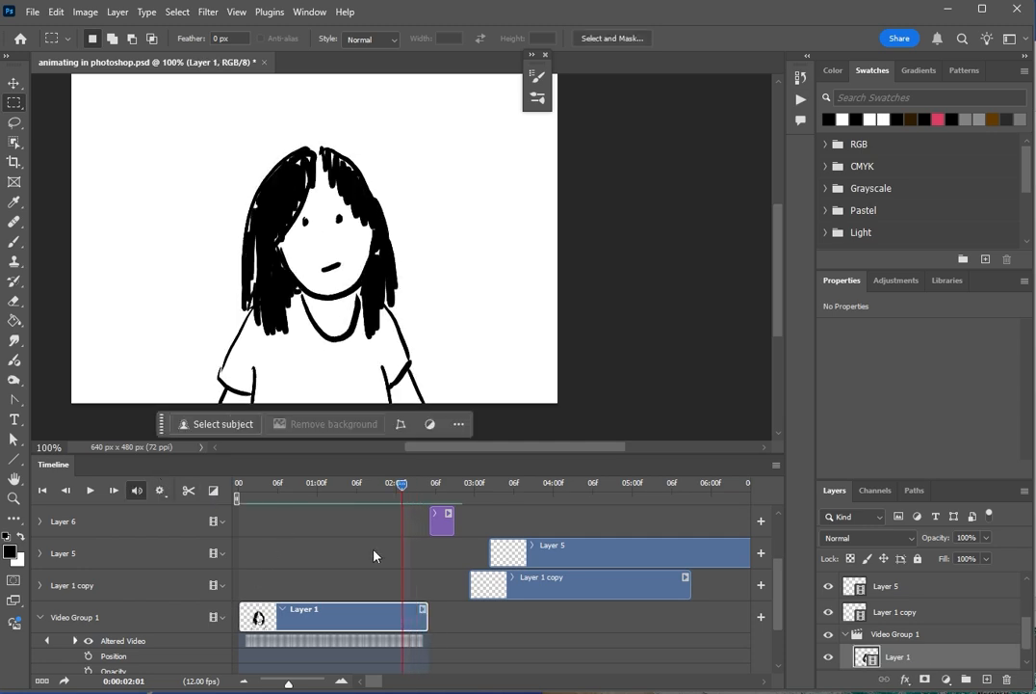
left_click(189, 490)
left_click_drag(438, 518, 422, 607)
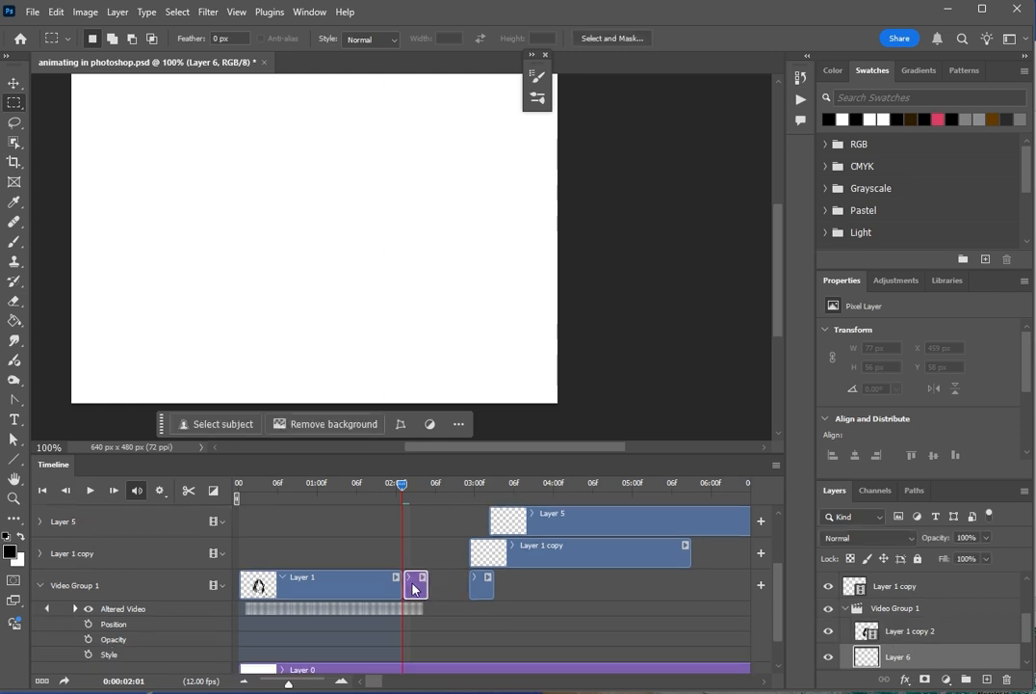
- Copy the open-eyed drawing from the Layer 1 copy 2 clip and paste it onto Layer 6 at frame 0:00:02:01
left_click(481, 557)
key("Left")
scroll(371, 254, "down", 5)
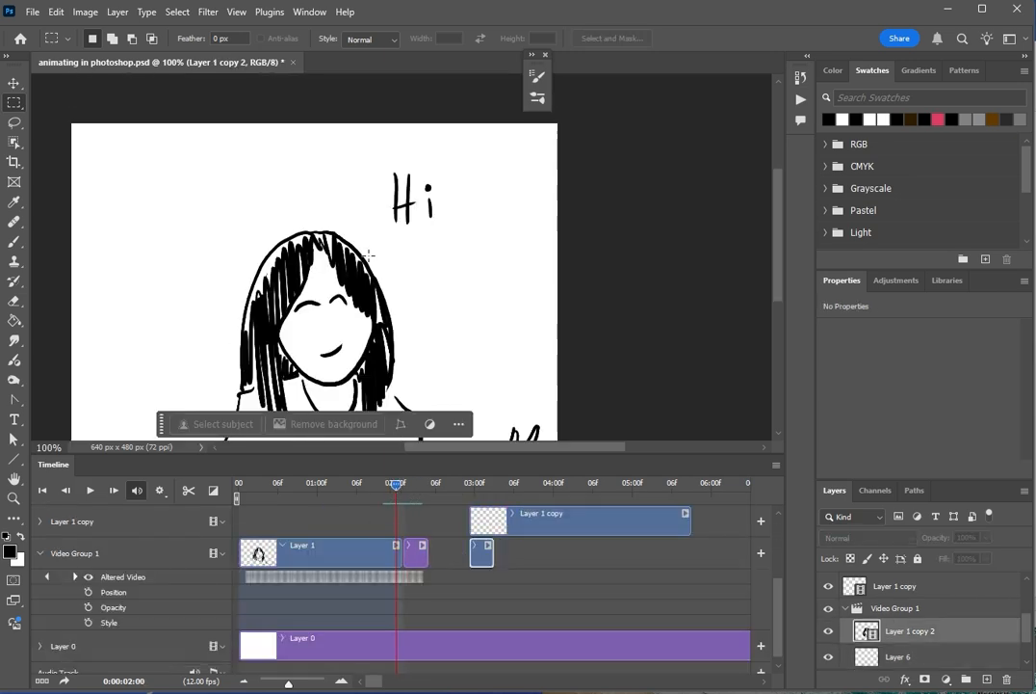
key("Right")
left_click(486, 484)
key("Left")
left_click_drag(150, 87, 473, 366)
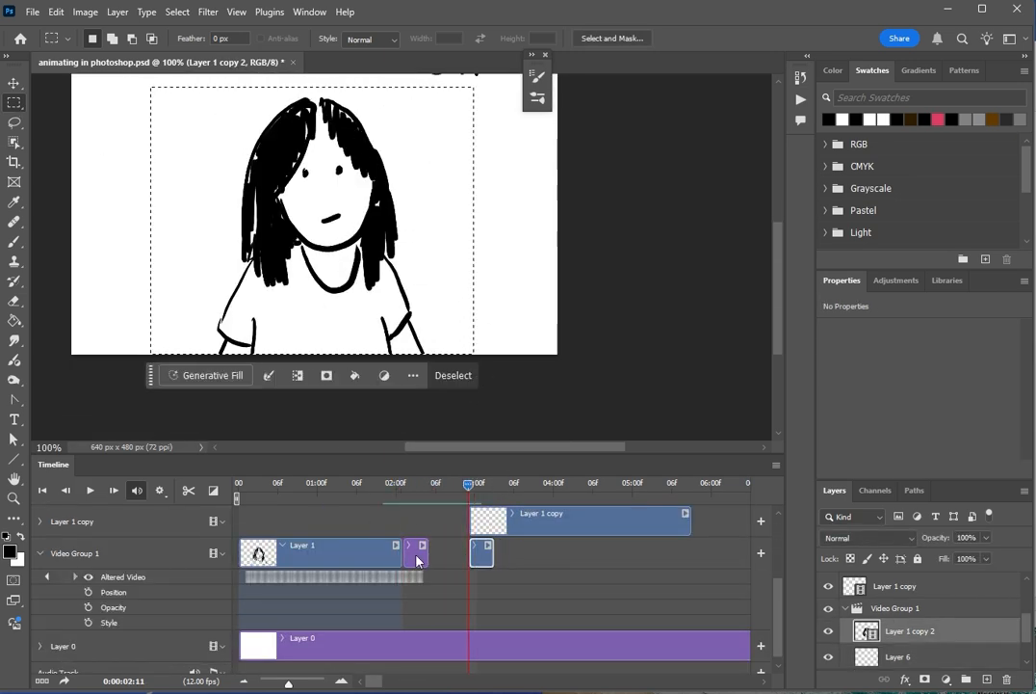
left_click(415, 552)
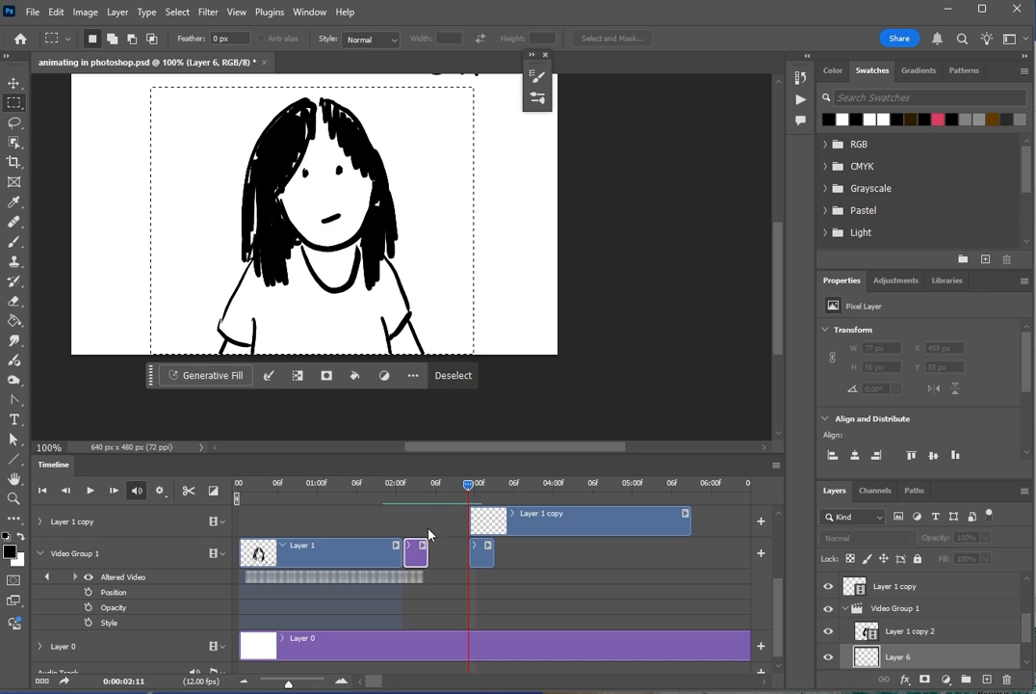
left_click(466, 486)
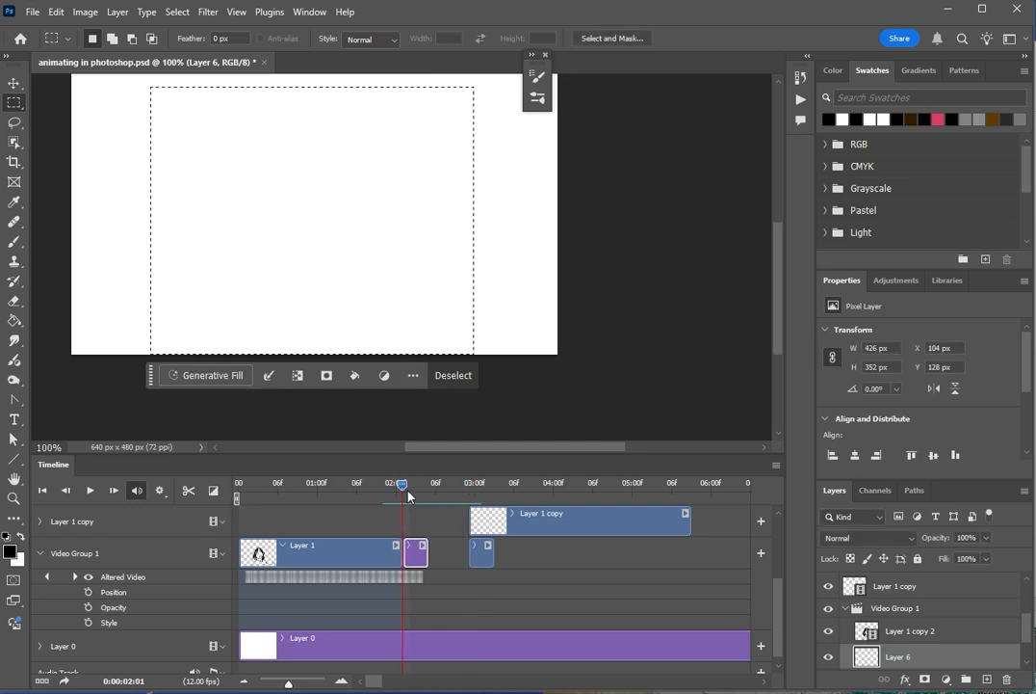
key("ctrl+v")
- Shorten Layer 6 to end at 0:00:02:03, place Layer 1 copy 2 directly after it, and play the animation from the start
mouse_move(404, 490)
left_mouse_down()
mouse_move(393, 492)
mouse_move(417, 499)
left_mouse_up()
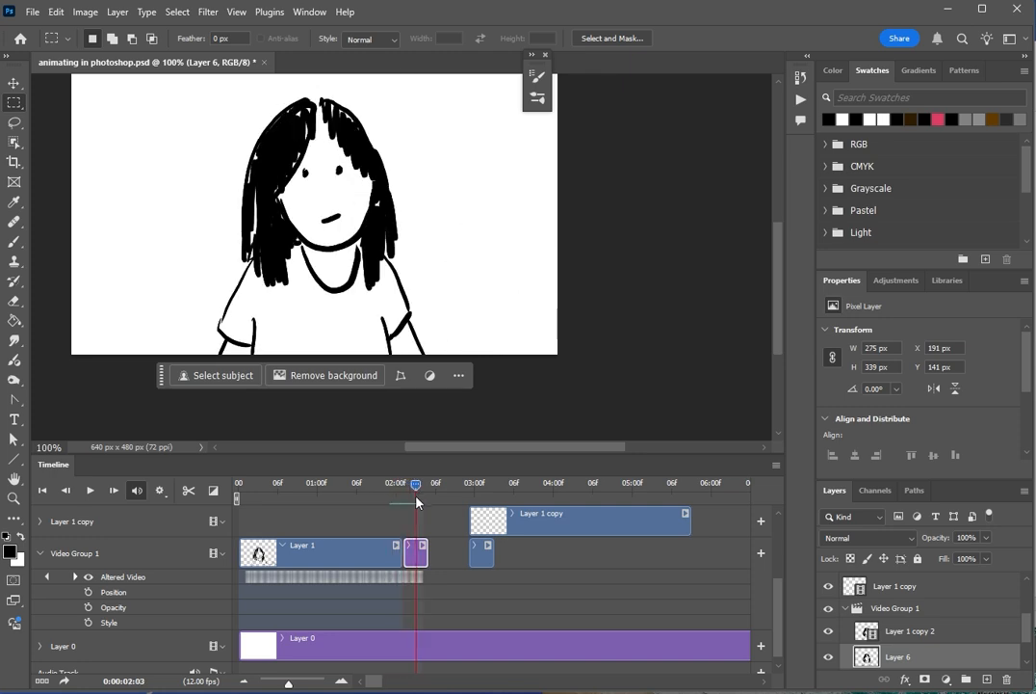
left_click_drag(474, 550, 435, 563)
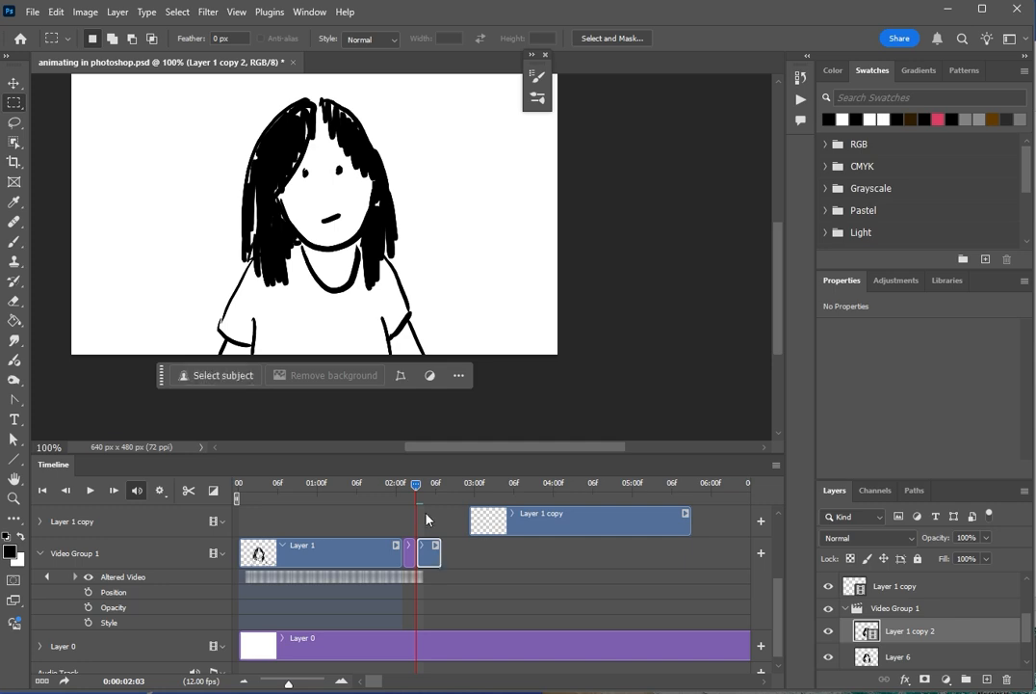
left_click_drag(416, 493, 239, 493)
left_click(89, 490)
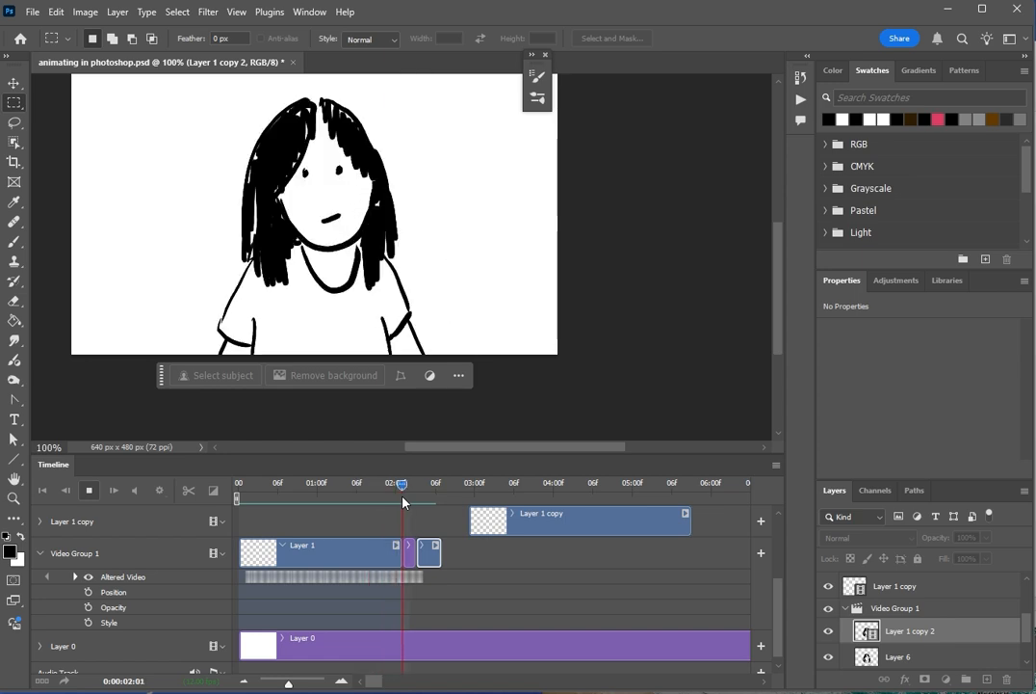
- Stop playback, copy the open-eyed character drawing and paste it onto the Layer 1 copy 2 clip at frame 0:00:02:04
key("space")
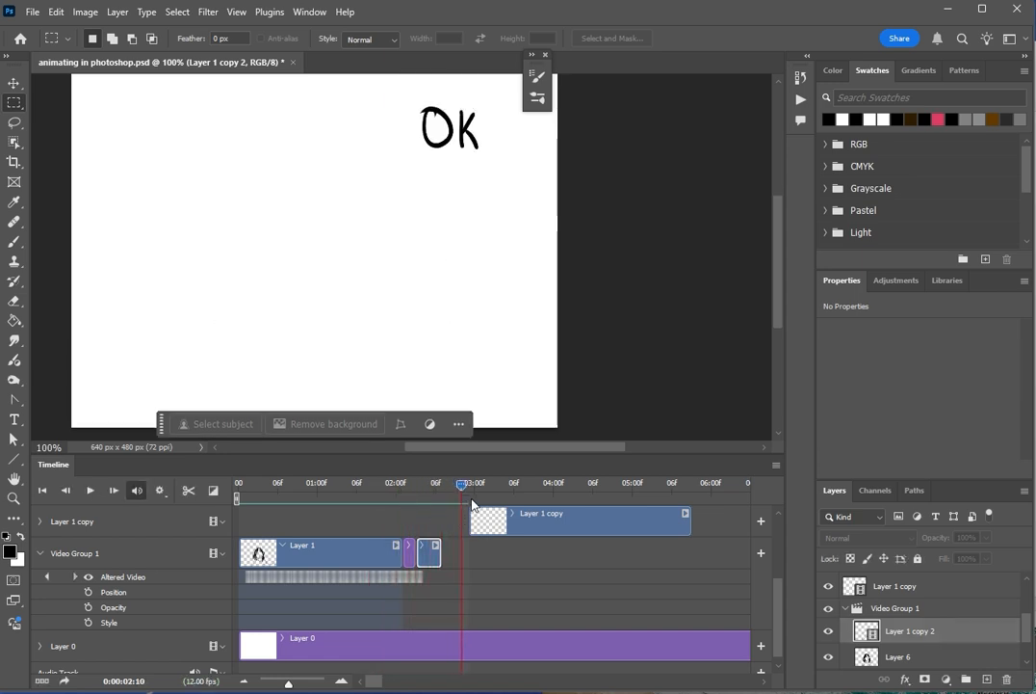
mouse_move(463, 483)
left_mouse_down()
mouse_move(358, 483)
mouse_move(437, 491)
mouse_move(393, 487)
mouse_move(435, 491)
mouse_move(410, 494)
left_mouse_up()
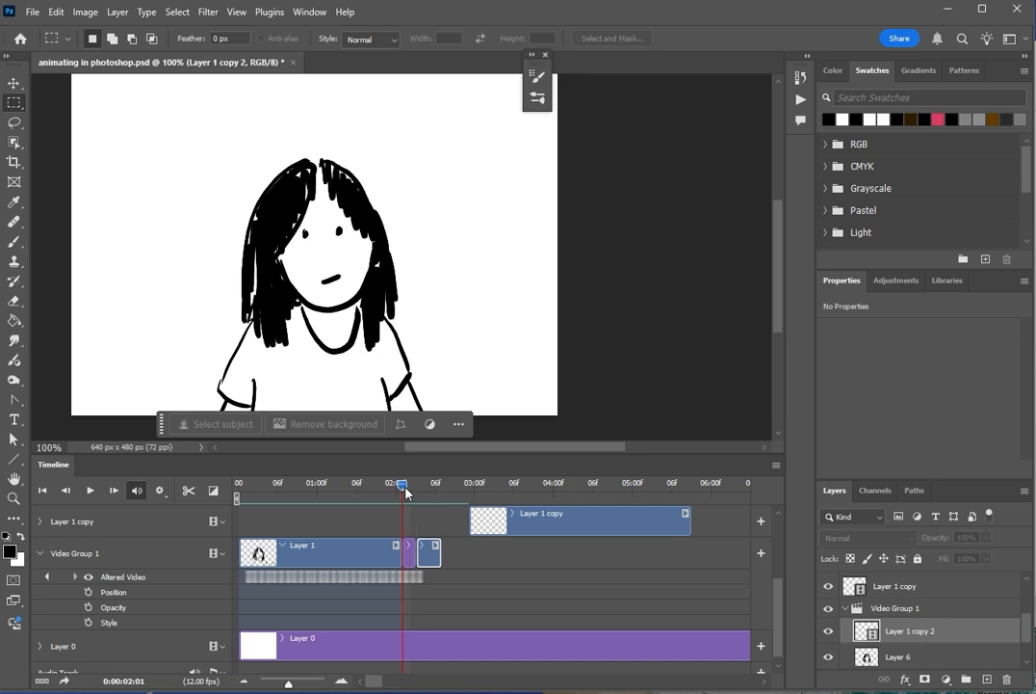
left_click_drag(169, 107, 469, 376)
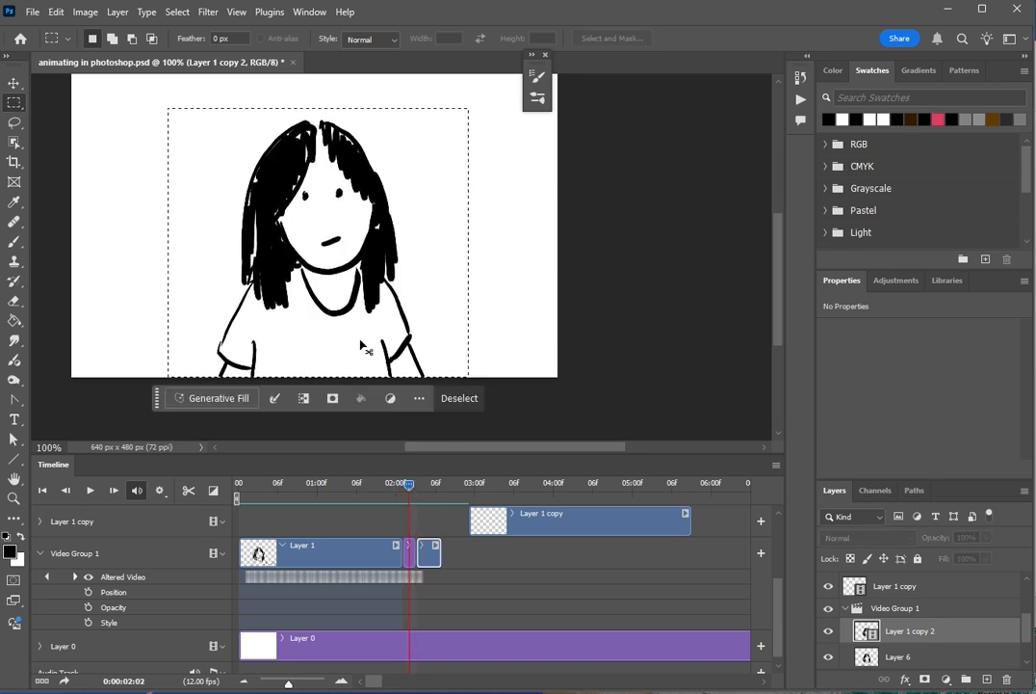
key("Delete")
key("ctrl+v")
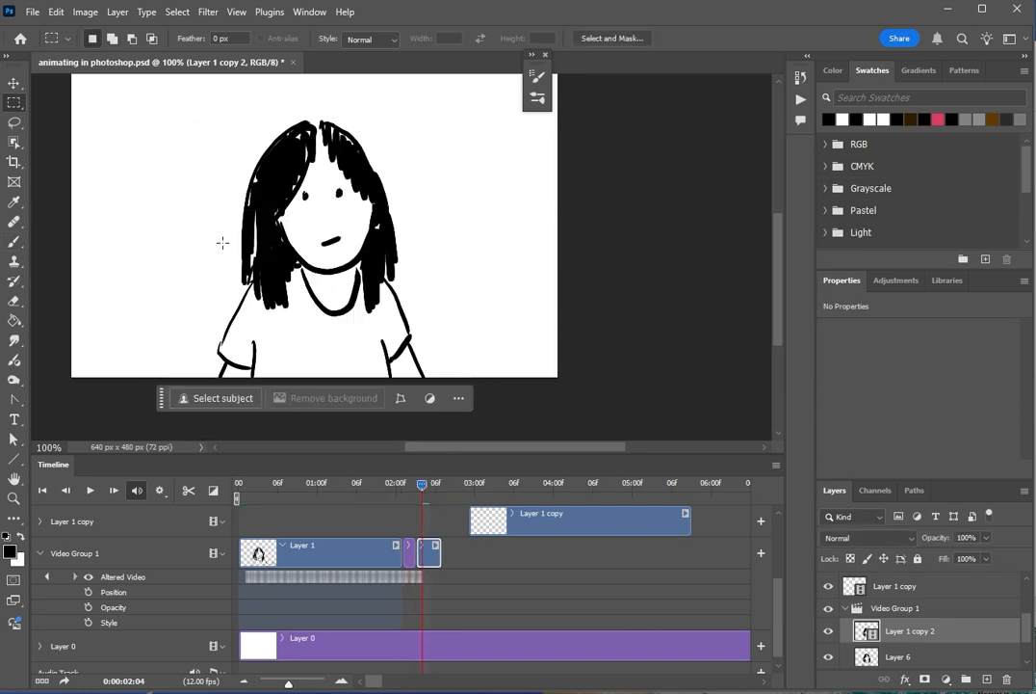
- Erase both open eyes on Layer 1 copy 2 at frame 0:00:02:04 and brush short closed-eye strokes in their place
key("e")
left_click_drag(304, 193, 307, 199)
key("b")
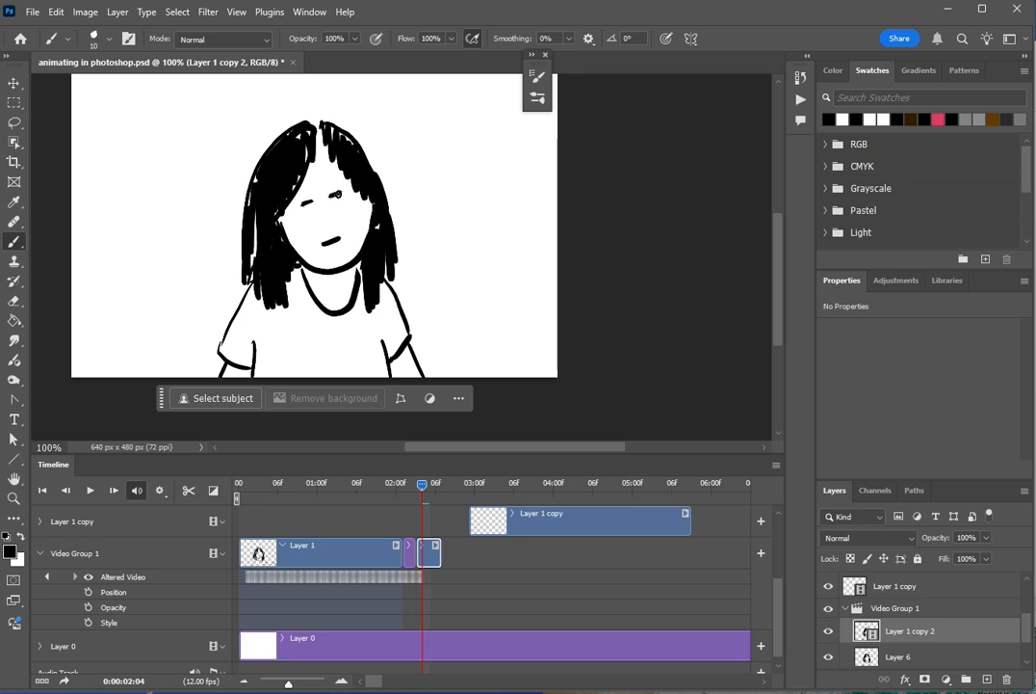
- Toggle onion skins on and off, play the animation from the start to check the blink, and stop it
left_click(777, 465)
left_click(838, 337)
left_click(777, 465)
left_click(838, 337)
left_click(255, 489)
left_click(91, 490)
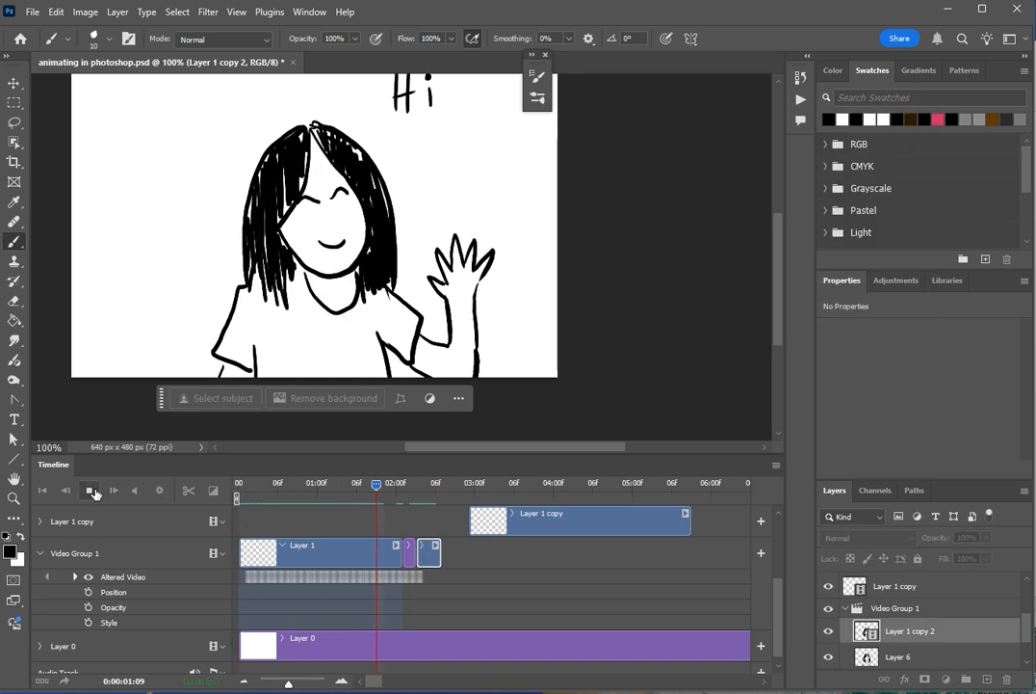
left_click(91, 490)
- Add another open-eyed character layer to Video Group 1, directly after the Layer 1 copy 2 clip, and go to frame 0:00:02:07
mouse_move(585, 493)
left_mouse_down()
mouse_move(445, 511)
mouse_move(435, 501)
mouse_move(433, 511)
left_mouse_up()
left_click_drag(424, 560, 445, 555)
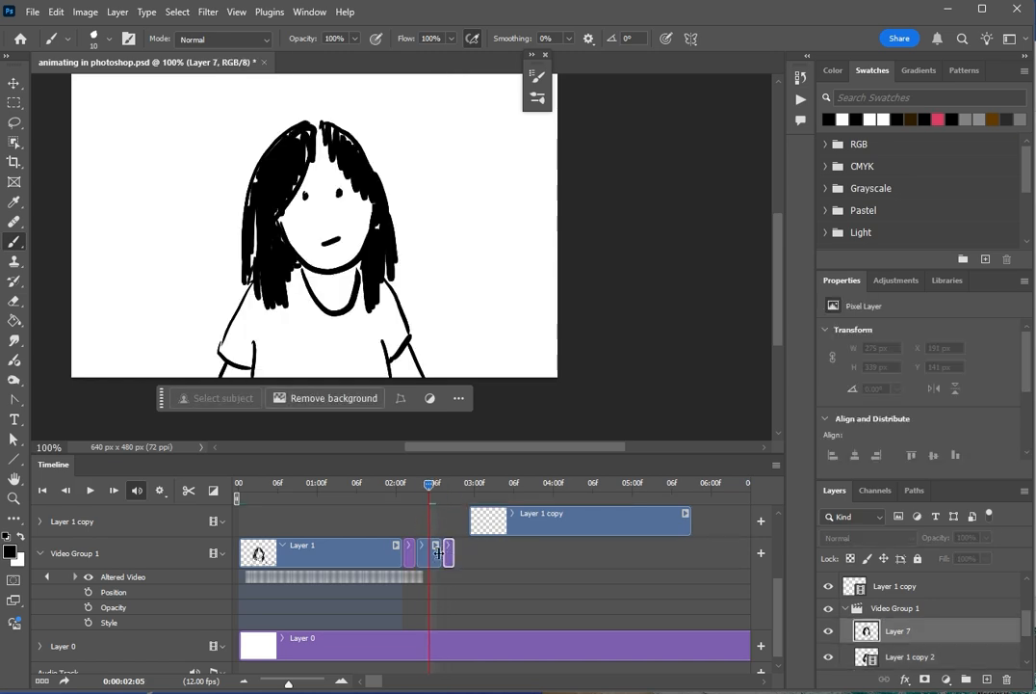
mouse_move(429, 487)
left_mouse_down()
mouse_move(428, 500)
mouse_move(451, 494)
mouse_move(418, 493)
mouse_move(439, 497)
left_mouse_up()
key("ctrl+z")
key("Delete")
key("ctrl+z")
left_click_drag(424, 561, 448, 555)
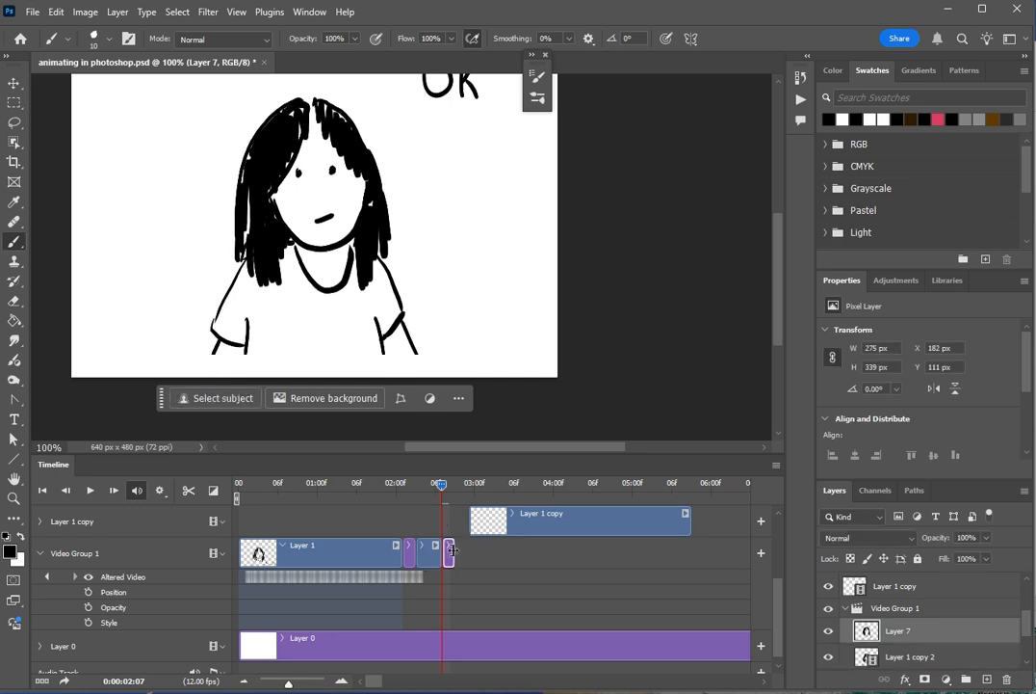
right_click(450, 561)
left_click(186, 149)
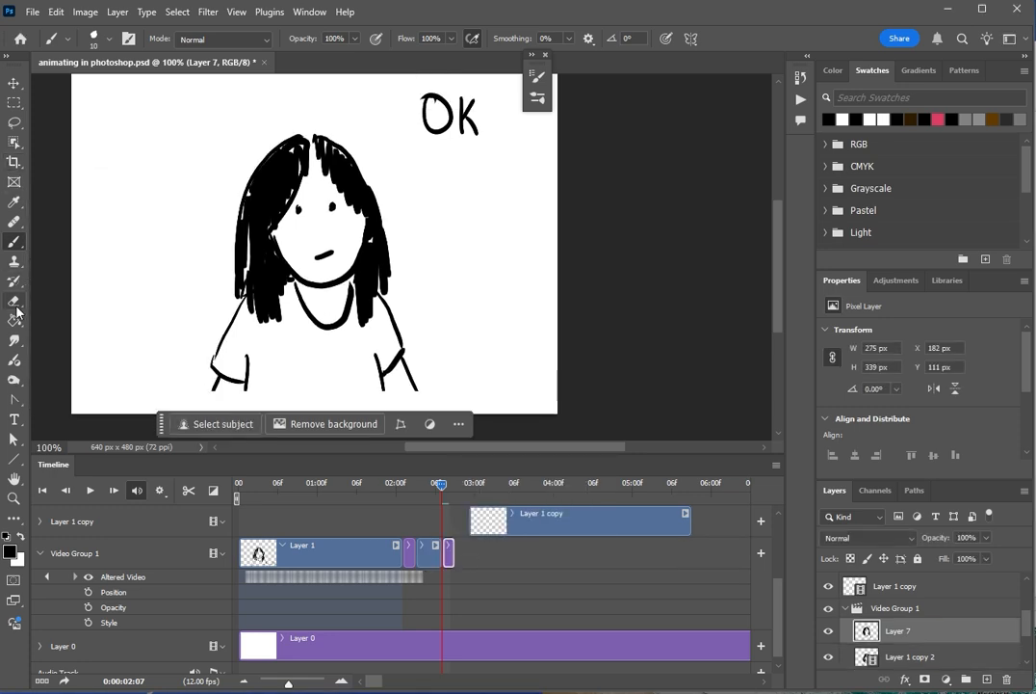
- Replace the misplaced character on Layer 7 with a copy of the open-eyed drawing aligned to the earlier frames
left_click(15, 303)
left_click(13, 103)
left_click_drag(138, 115, 460, 438)
key("Delete")
mouse_move(442, 485)
left_mouse_down()
mouse_move(429, 488)
mouse_move(439, 492)
left_mouse_up()
key("ctrl+c")
left_click(501, 266)
left_click(434, 556)
left_click(449, 556)
key("ctrl+v")
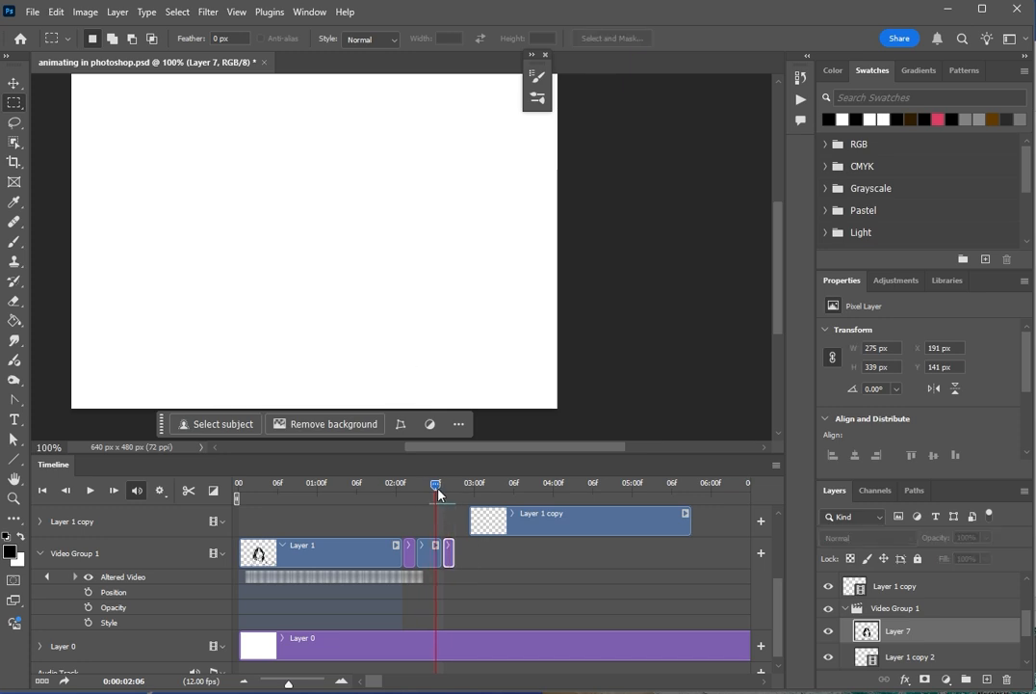
- Make Layer 7 start at 0:00:02:06, directly after the Layer 1 copy 2 clip, and extend it to 0:00:02:11
left_click_drag(441, 555, 434, 555)
left_click_drag(436, 491, 447, 493)
left_click_drag(448, 554, 467, 554)
- Play the animation from the start, stop it and return to frame 0:00:02:10
left_click_drag(448, 491, 238, 495)
key("space")
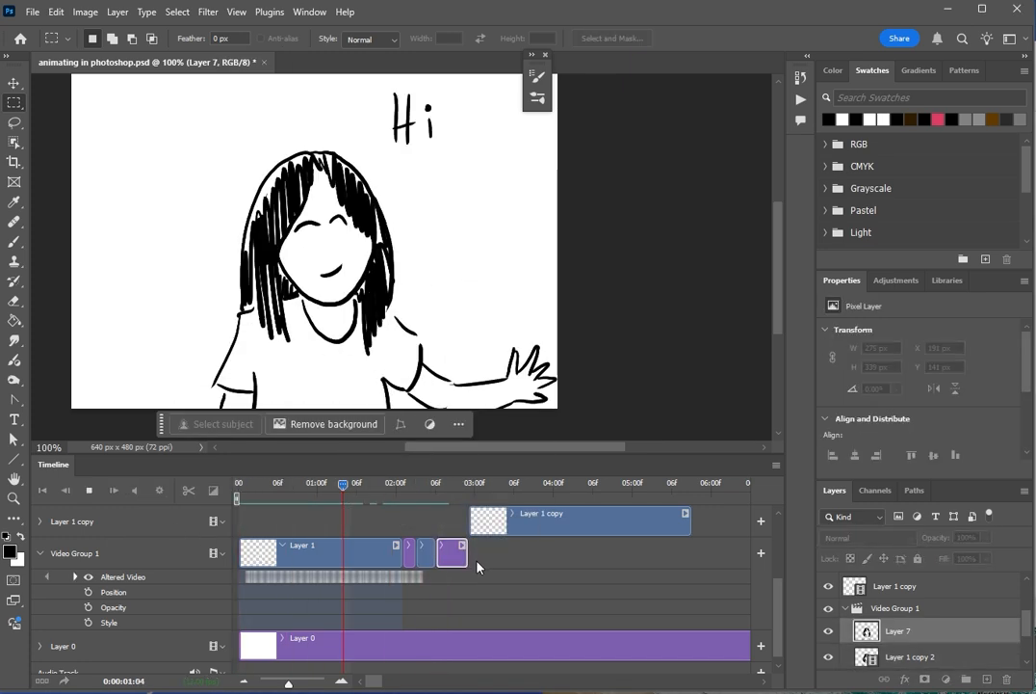
key("space")
left_click_drag(543, 486, 461, 530)
- Duplicate the closed-eyes Layer 1 copy 2 clip and place the duplicate directly after Layer 7 in Video Group 1
scroll(452, 516, "up", 4)
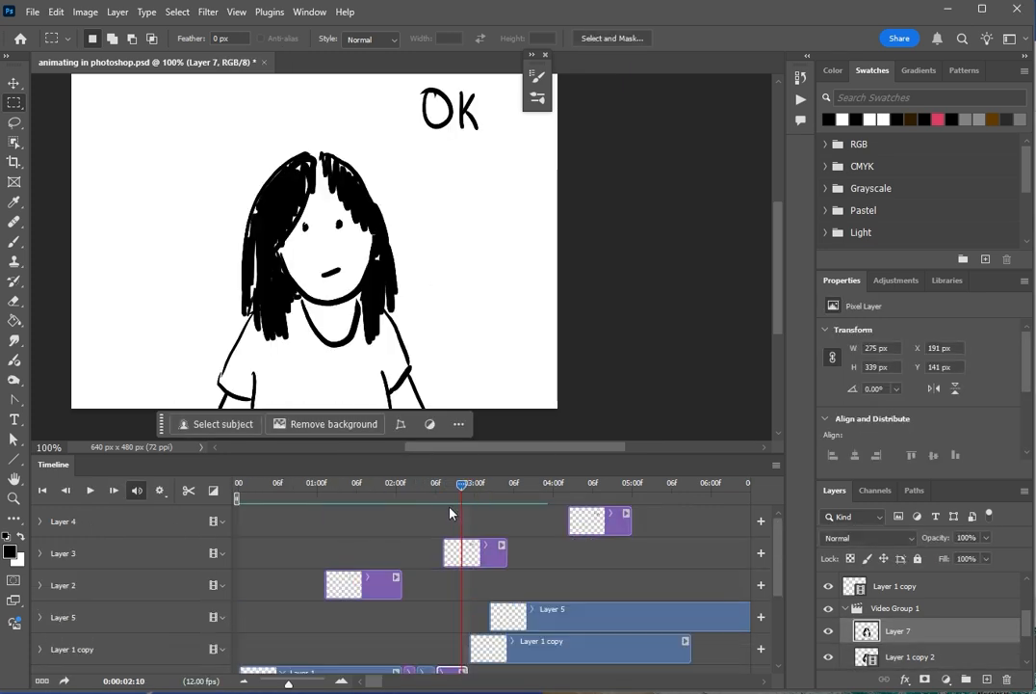
scroll(451, 514, "down", 1)
scroll(467, 489, "up", 1)
left_click(426, 651)
left_click_drag(462, 487, 472, 500)
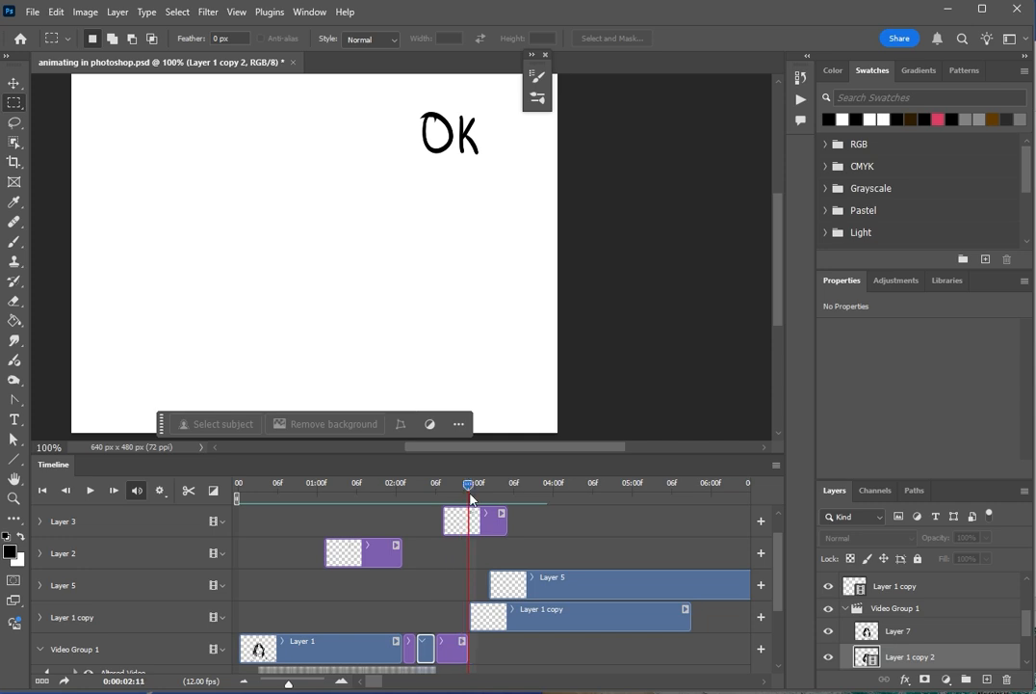
key("ctrl+j")
left_click_drag(446, 652, 496, 656)
- Undo and redo the placement of the duplicated clip, and play the animation from the start
left_click_drag(470, 489, 238, 487)
key("ctrl+z")
key("ctrl+z")
left_click(426, 650)
key("ctrl+shift+z")
key("ctrl+shift+z")
left_click(89, 491)
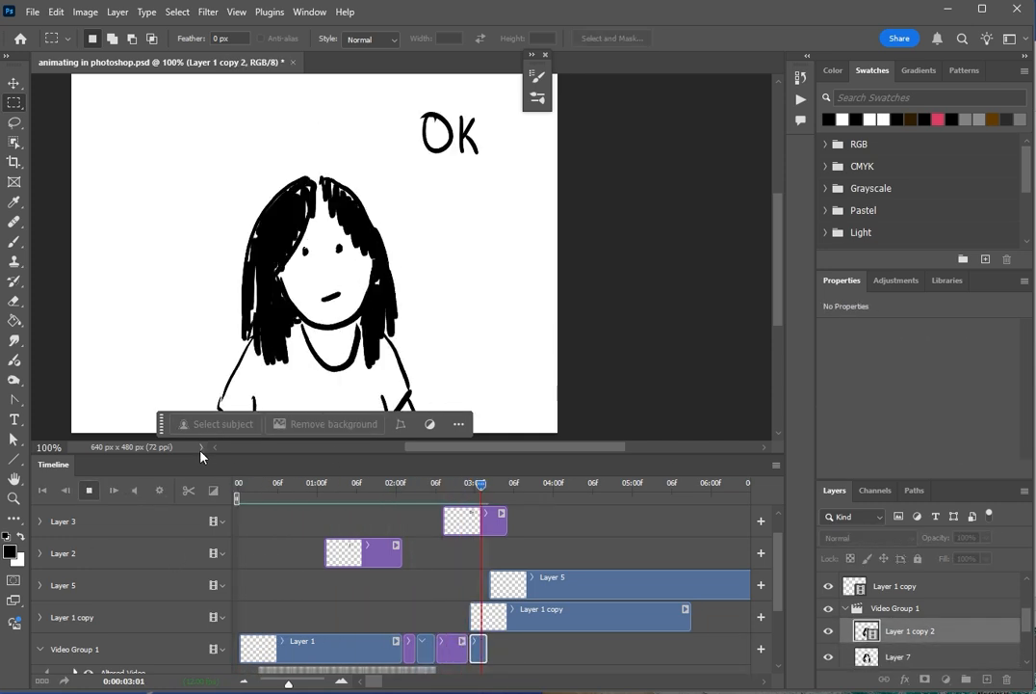
scroll(496, 516, "up", 1)
- Extend the last Layer 1 copy 2 clip in Video Group 1 to end at 0:00:03:08
left_click_drag(690, 486, 307, 539)
scroll(557, 520, "down", 3)
left_click(366, 586)
left_click_drag(121, 155, 501, 457)
left_click_drag(486, 579, 526, 580)
- Select the character drawings around frame 0:00:00:09 of Layer 1, and copy and paste them into the last Layer 1 copy 2 clip
mouse_move(305, 486)
left_mouse_down()
mouse_move(495, 488)
mouse_move(297, 487)
left_mouse_up()
key("ctrl+d")
left_click_drag(155, 169, 497, 387)
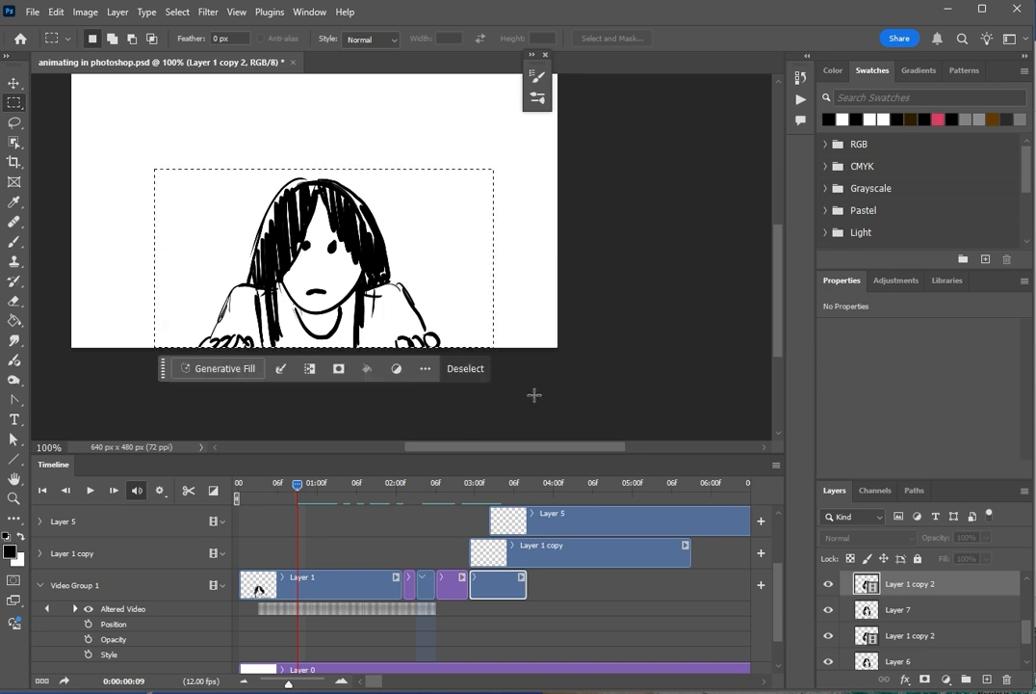
mouse_move(297, 485)
left_mouse_down()
mouse_move(493, 510)
mouse_move(298, 485)
left_mouse_up()
key("ctrl+d")
left_click_drag(124, 89, 542, 380)
mouse_move(298, 483)
left_mouse_down()
mouse_move(493, 486)
mouse_move(297, 510)
mouse_move(494, 493)
mouse_move(333, 522)
mouse_move(291, 515)
left_mouse_up()
left_click(301, 584)
key("ctrl+c")
key("ctrl+v")
key("ctrl+z")
left_click(503, 594)
key("ctrl+v")
- Copy another character drawing from the Layer 1 clip and paste it onto a further frame of the last Layer 1 copy 2 clip
left_click(370, 586)
left_click_drag(124, 148, 450, 386)
key("ctrl+c")
left_click_drag(291, 485, 346, 533)
left_click(489, 583)
key("ctrl+v")
- Select the Layer 1 character from frame 0:00:00:08 and reuse it in the last Layer 1 copy 2 clip for the character's descent
left_click(341, 584)
left_click_drag(346, 485, 291, 504)
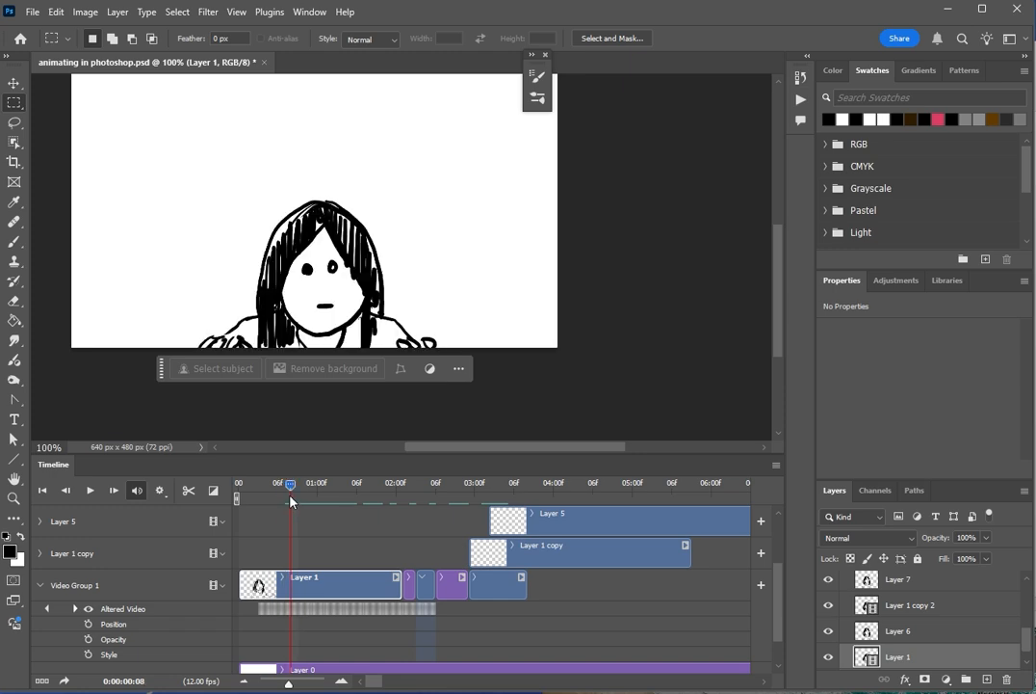
left_click_drag(148, 189, 503, 393)
left_click(498, 583)
left_click_drag(291, 485, 500, 534)
key("ctrl+d")
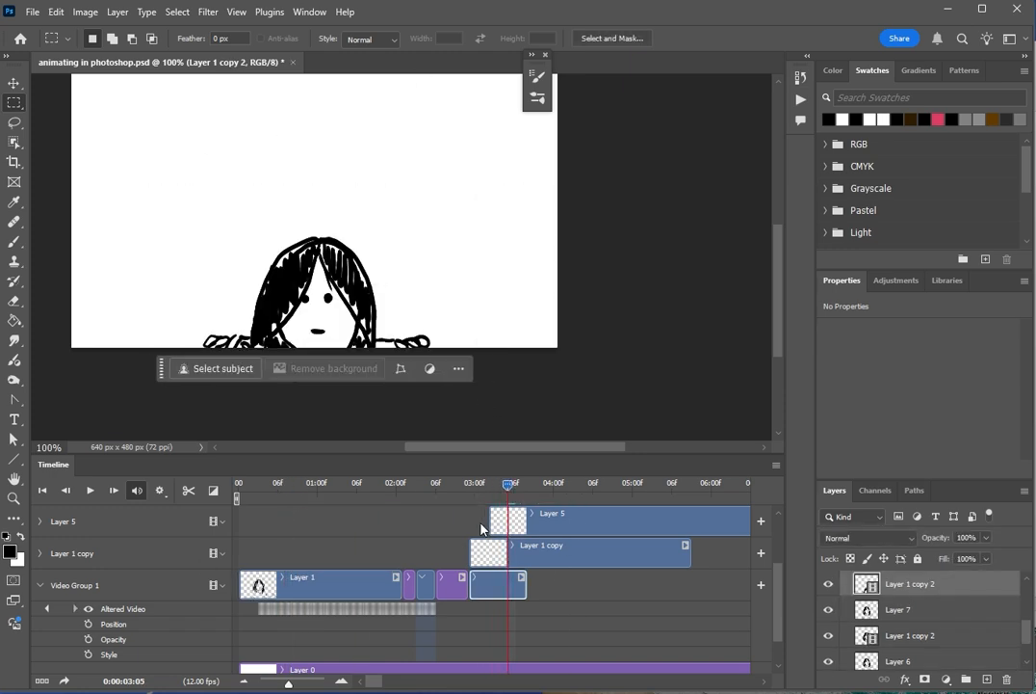
- Copy the Layer 1 drawing at frame 0:00:00:06 and paste it onto the last Layer 1 copy 2 clip at frame 0:00:03:06
left_click_drag(486, 489, 303, 531)
scroll(232, 413, "down", 2)
left_click_drag(139, 164, 442, 356)
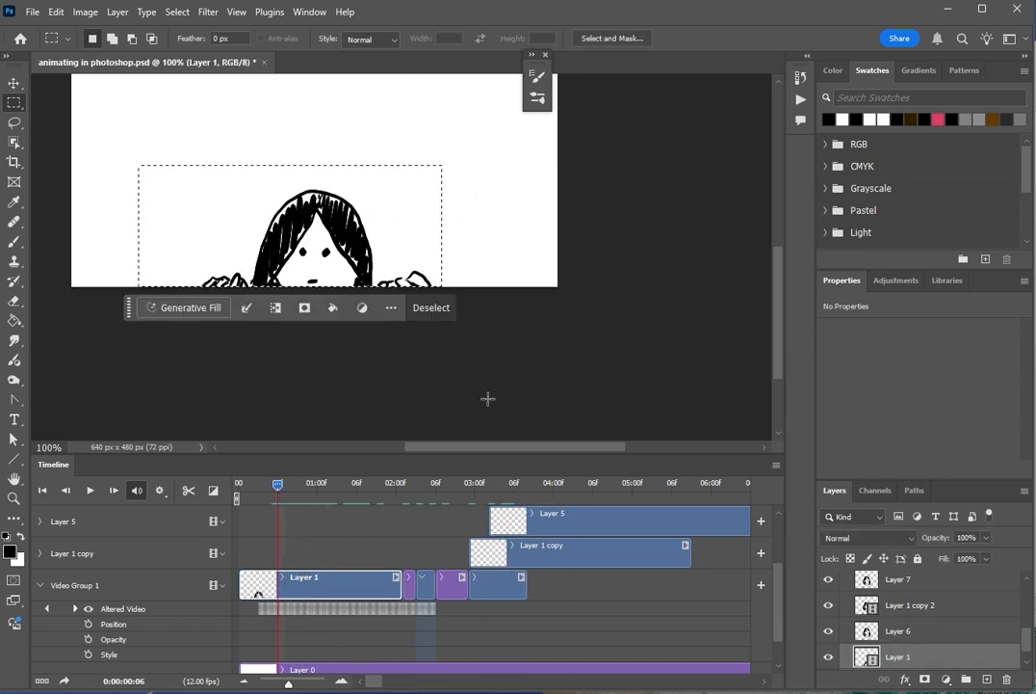
left_click_drag(507, 523, 513, 523)
key("ctrl+z")
key("ctrl+z")
key("ctrl+z")
key("ctrl+z")
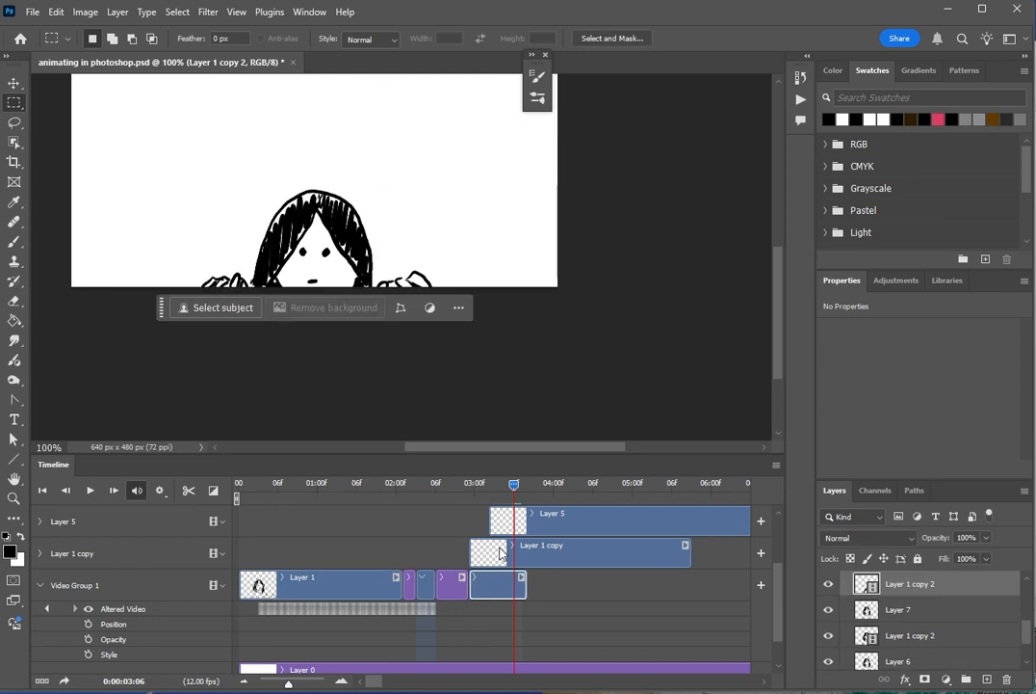
- Copy the Layer 1 drawing just before frame 0:00:00:06 onto the last Layer 1 copy 2 clip, just after frame 0:00:03:06
mouse_move(510, 486)
left_mouse_down()
mouse_move(271, 517)
mouse_move(512, 548)
mouse_move(274, 544)
left_mouse_up()
left_click_drag(154, 203, 485, 373)
left_click(496, 584)
left_click_drag(488, 487, 522, 565)
key("ctrl+d")
- Select the peeking character at frame 0:00:00:04 and extend the last Layer 1 copy 2 clip past 0:00:04:00
left_click_drag(521, 487, 265, 527)
left_click_drag(155, 219, 511, 375)
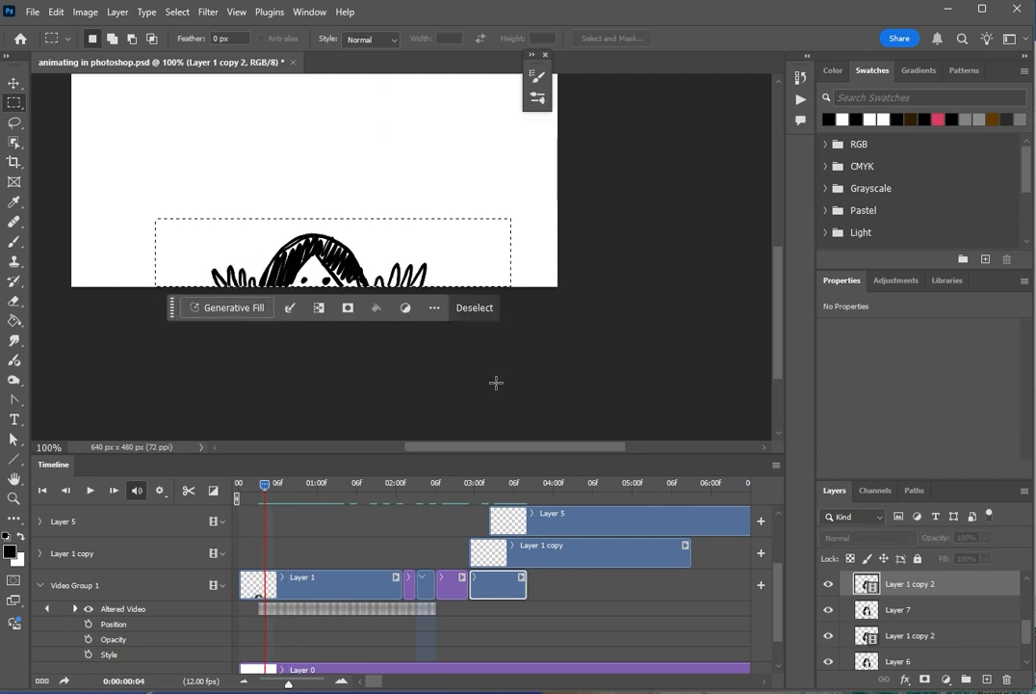
left_click_drag(501, 484, 528, 511)
left_click_drag(527, 584, 567, 584)
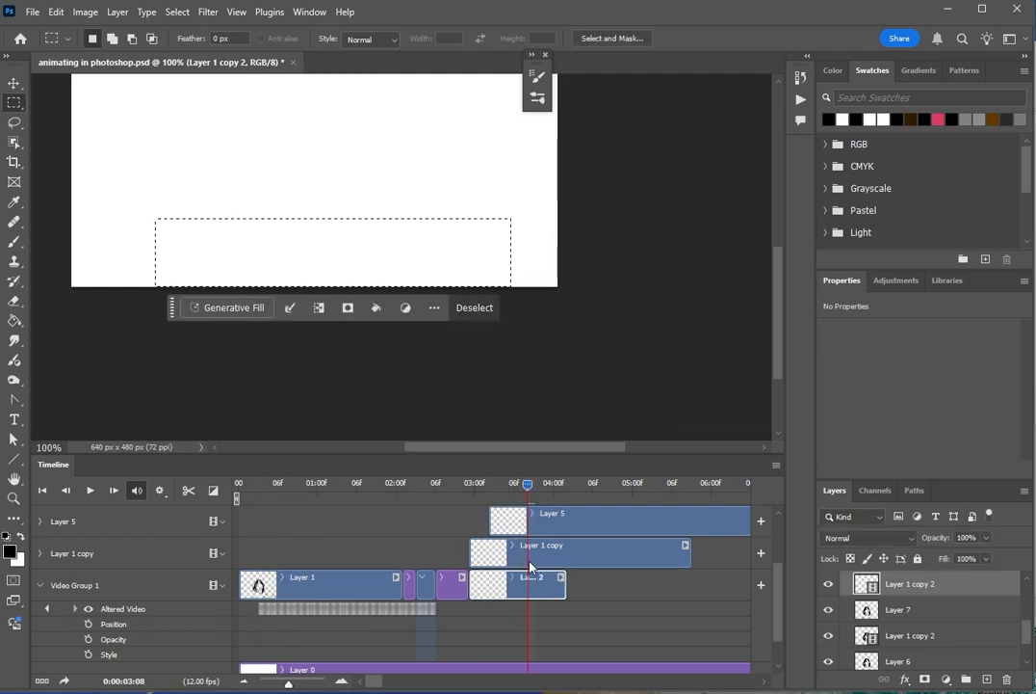
- Copy the Layer 1 peeking drawing at frame 0:00:00:04 and paste it onto the last Layer 1 copy 2 clip at 0:00:03:08
left_click_drag(528, 486, 279, 493)
key("ctrl+v")
left_click_drag(280, 486, 268, 545)
key("ctrl+z")
left_click(300, 581)
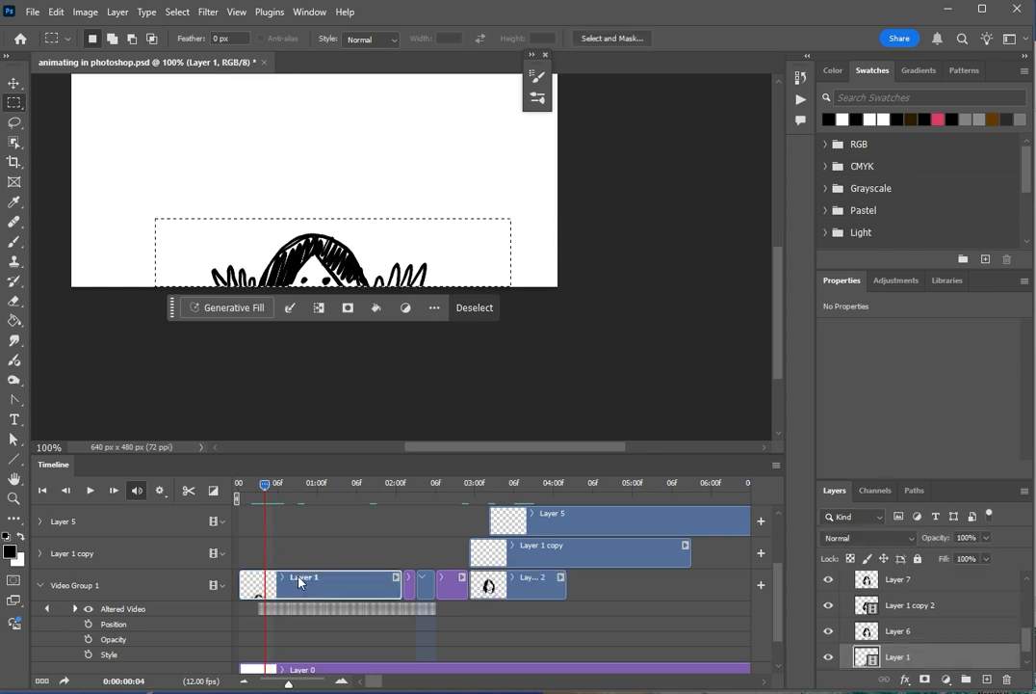
key("ctrl+c")
mouse_move(265, 485)
left_mouse_down()
mouse_move(527, 527)
mouse_move(535, 488)
left_mouse_up()
key("ctrl+v")
key("ctrl+z")
left_click(550, 584)
key("ctrl+v")
- Enable onion skins and brush a slightly lower head with filled hair and fingertips on Layer 1 copy 2 at frame 0:00:03:09
left_click(776, 465)
left_click(834, 305)
left_click_drag(261, 254, 299, 286)
left_click(14, 242)
key("ctrl+d")
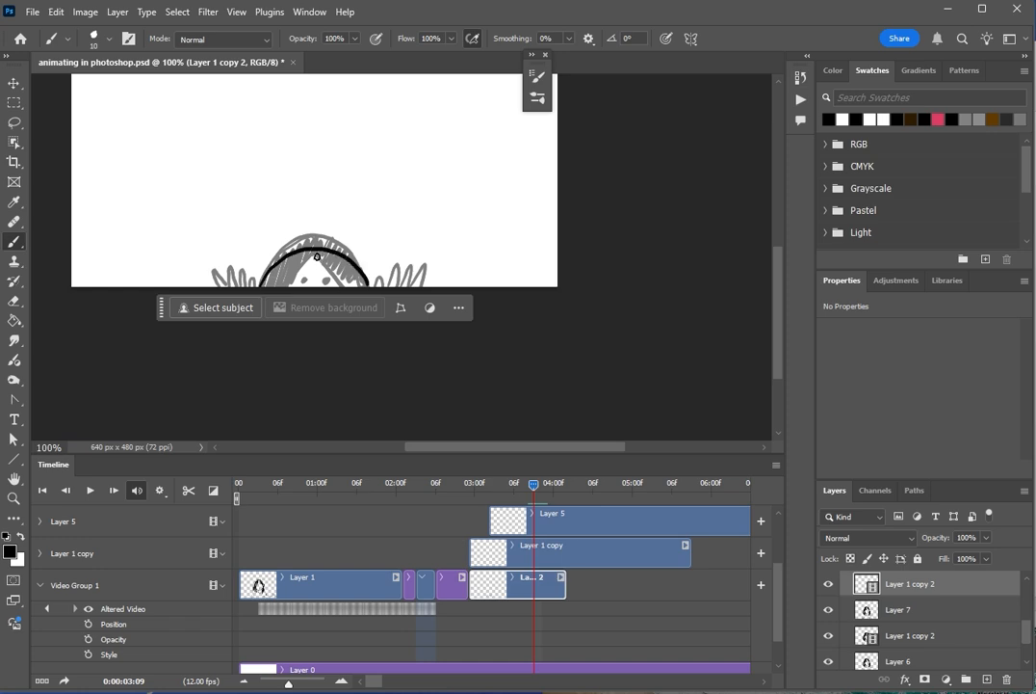
left_click_drag(275, 279, 286, 260)
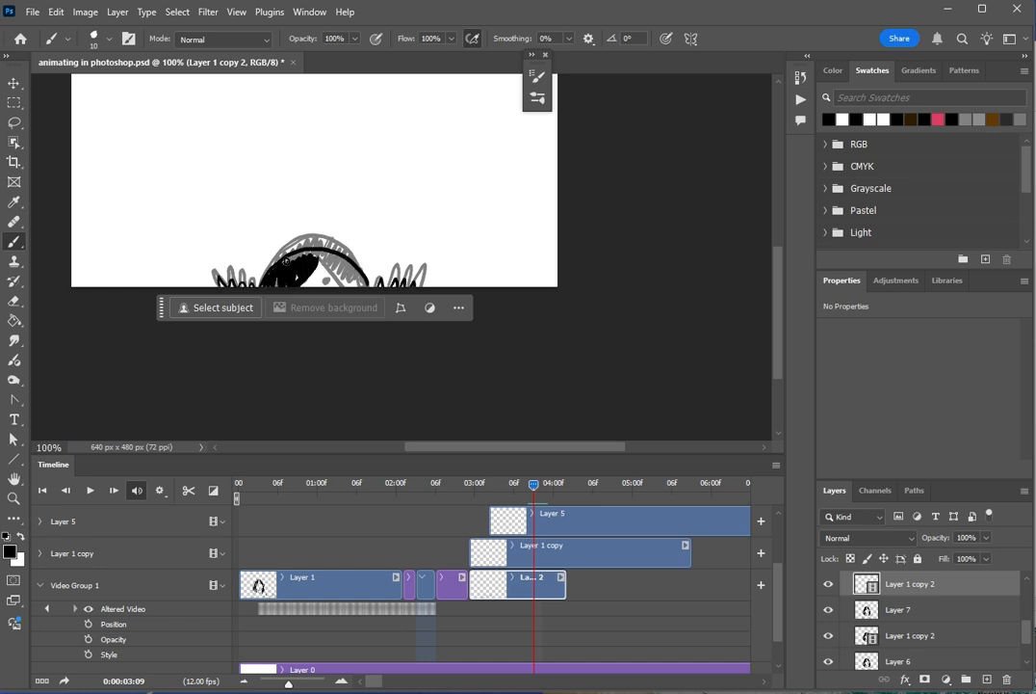
- Draw the head sinking out of view as progressively lower, hair-filled arcs on frames 0:00:03:10, 0:00:03:11 and 0:00:04:00
left_click_drag(534, 486, 540, 486)
left_click_drag(267, 286, 365, 286)
left_click_drag(315, 268, 306, 286)
left_click_drag(315, 270, 329, 286)
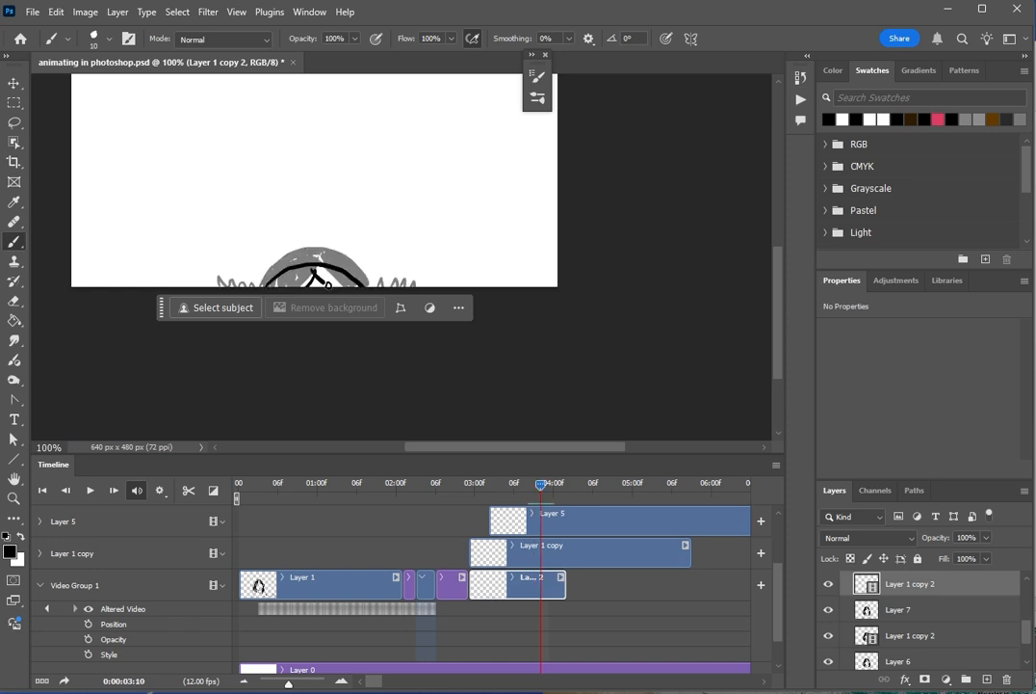
key("Right")
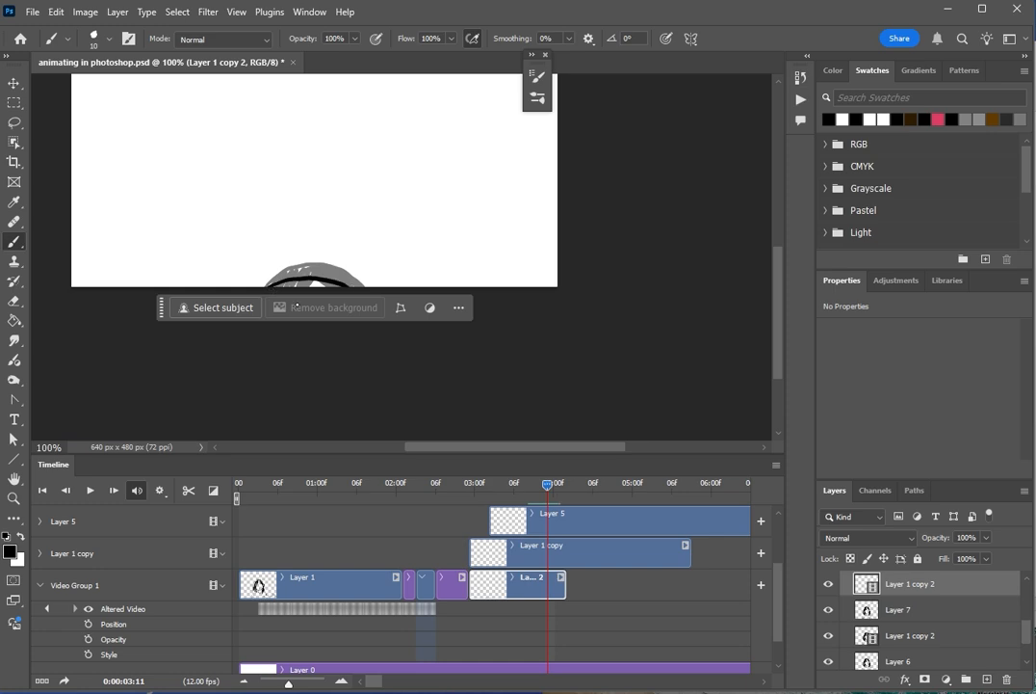
key("Right")
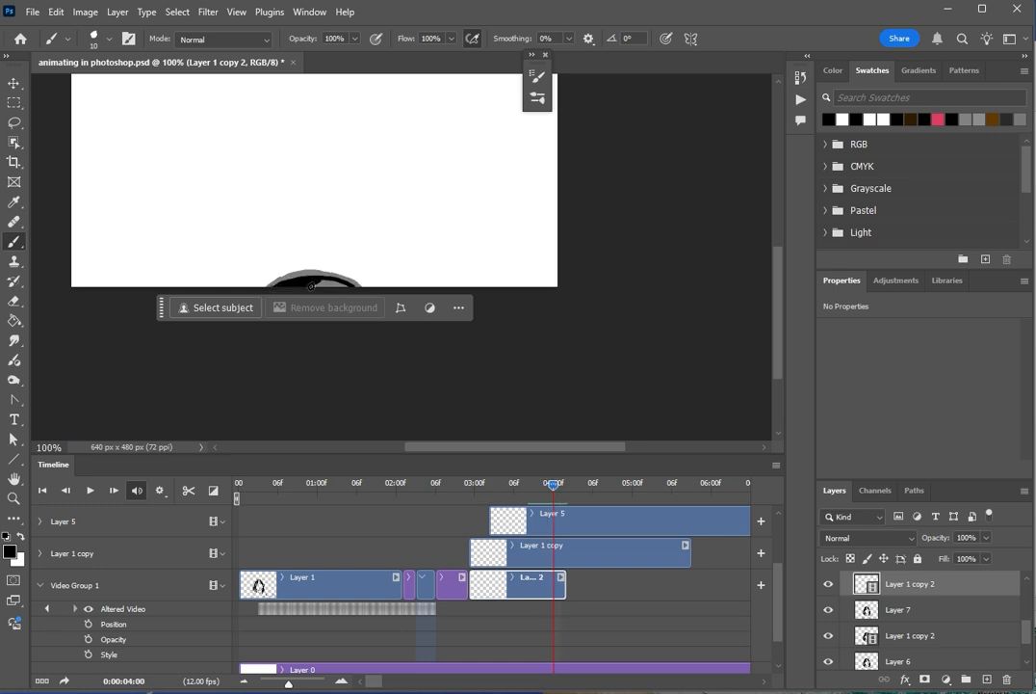
- Move the Layer 4 "Bye" clip to start at about 0:00:03:09, and delete the Layer 5 and Layer 1 copy layers
scroll(595, 540, "up", 3)
left_click_drag(594, 522, 536, 522)
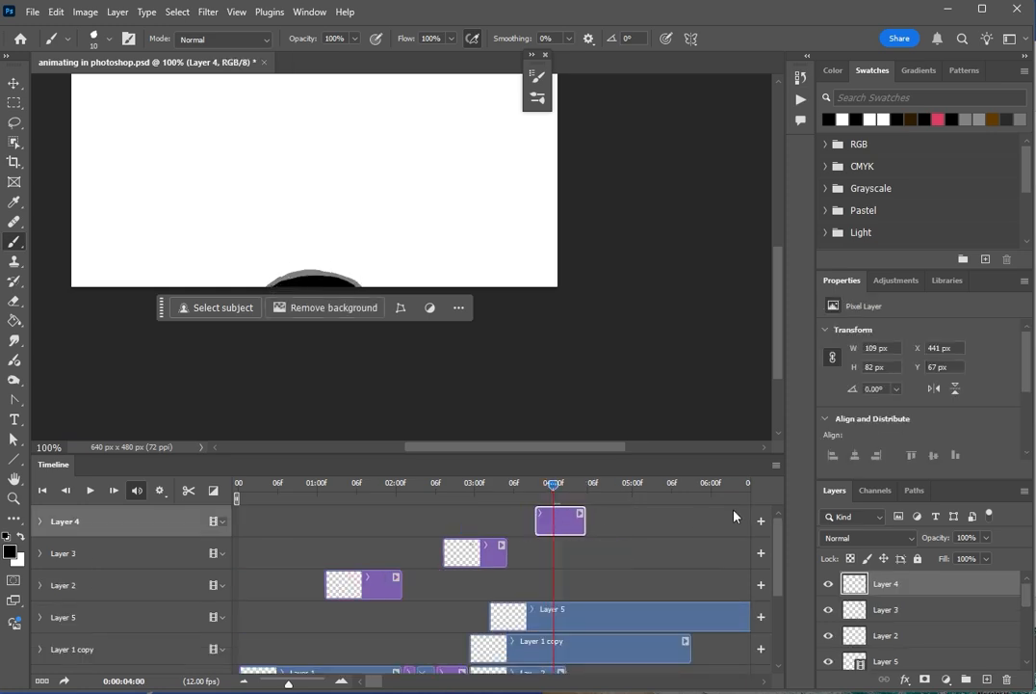
left_click(777, 466)
left_click(636, 615)
key("Delete")
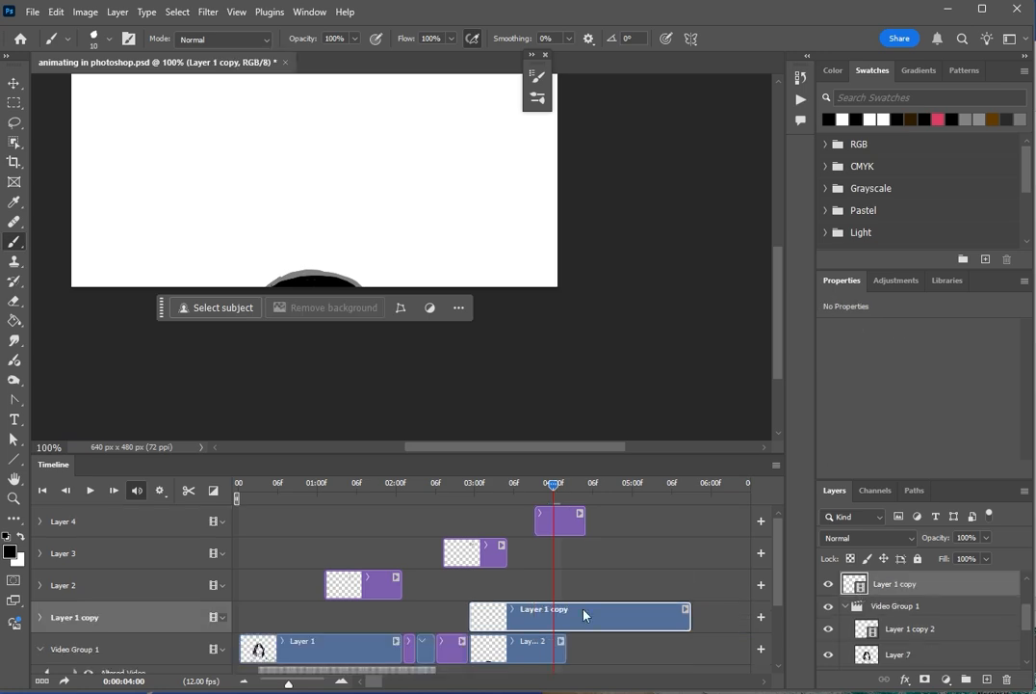
key("Delete")
- Disable onion skins and play the animation from the first frame
left_click_drag(554, 484, 238, 484)
left_click(777, 465)
left_click(847, 280)
left_click(90, 490)
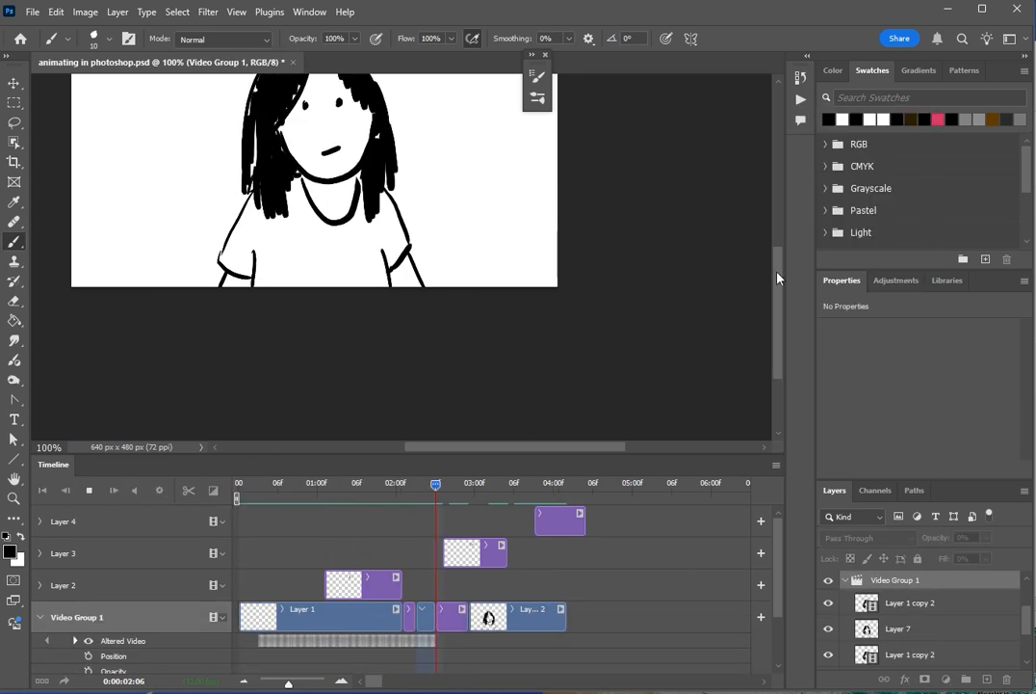
- Bring the whole upper part of the canvas into view and put away the floating brush panel
left_click_drag(778, 273, 779, 210)
left_click(532, 55)
left_click(815, 56)
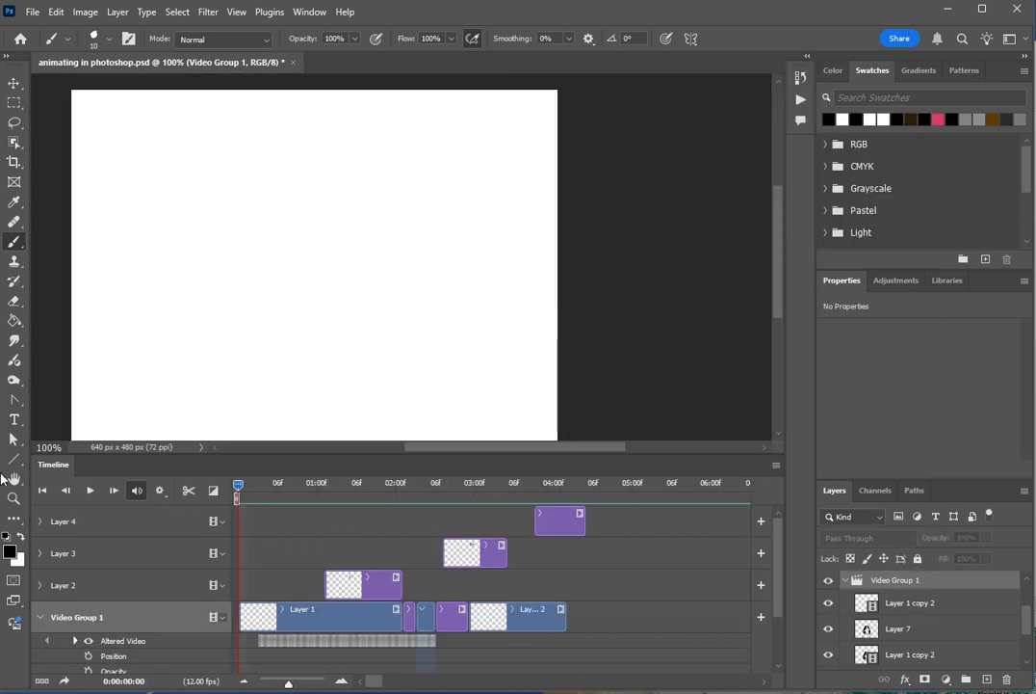
- Shorten the timeline's work area so that it ends just after the Layer 4 clip
left_click_drag(376, 682, 799, 639)
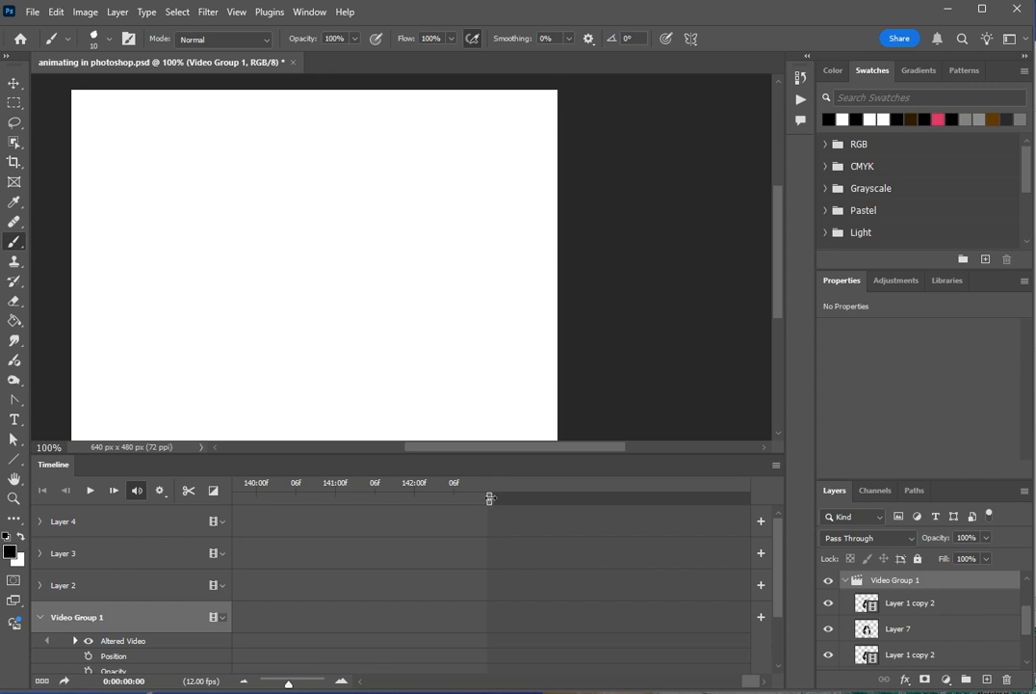
left_click_drag(340, 503, 79, 504)
left_click_drag(440, 518, 587, 537)
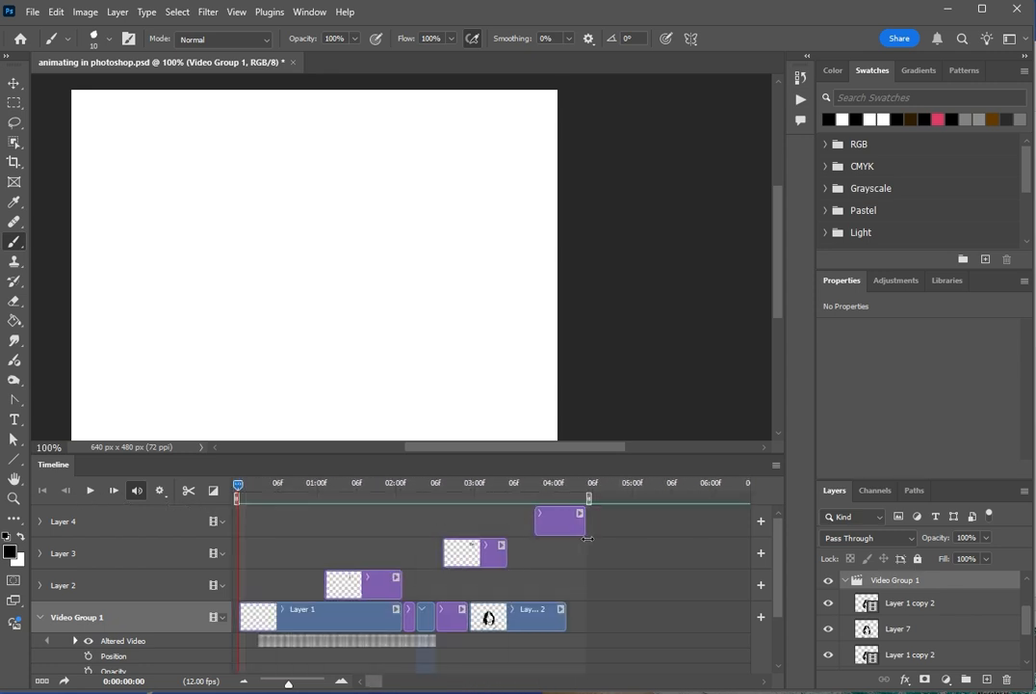
- Play the shortened animation and shift the last Layer 1 copy 2 clip later so it ends together with the Layer 4 clip
key("space")
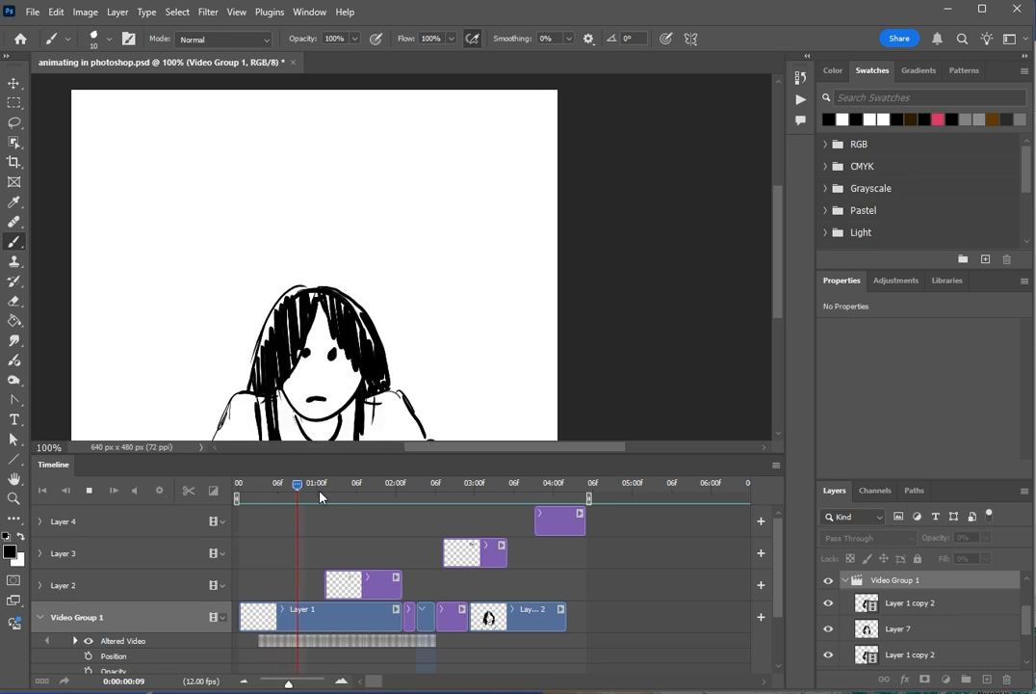
left_click_drag(525, 618, 544, 617)
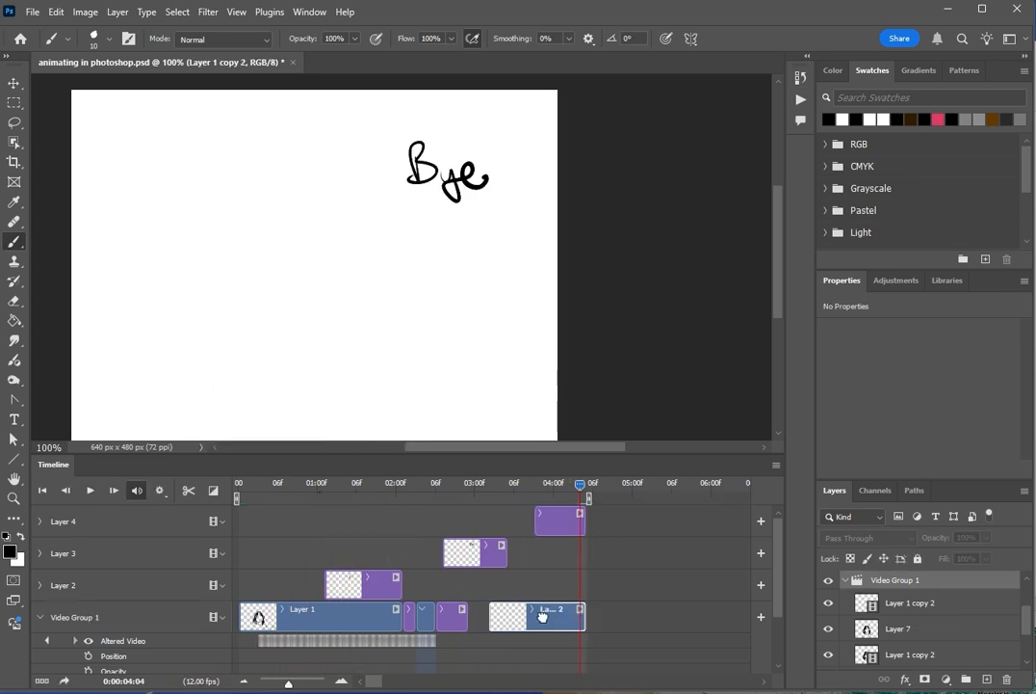
- Shift the Layer 4 clip and the last Layer 1 copy 2 clip about three frames later and lengthen the Layer 7 clip by the same amount
left_click_drag(467, 618, 487, 617)
left_click_drag(627, 503, 612, 503)
left_click_drag(569, 523, 589, 523)
left_click_drag(545, 619, 564, 619)
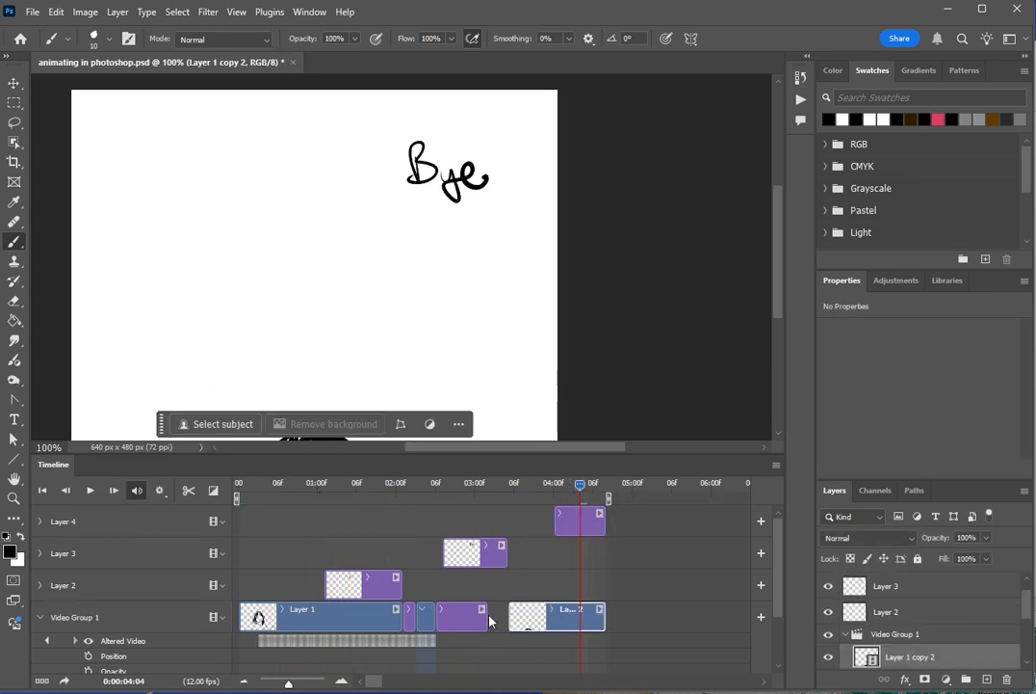
left_click_drag(470, 620, 490, 619)
- Lengthen the Layer 6 clip by about four frames and trim Layer 7 so the last clip ends together with Layer 4
left_click_drag(427, 618, 446, 618)
left_click_drag(414, 617, 433, 614)
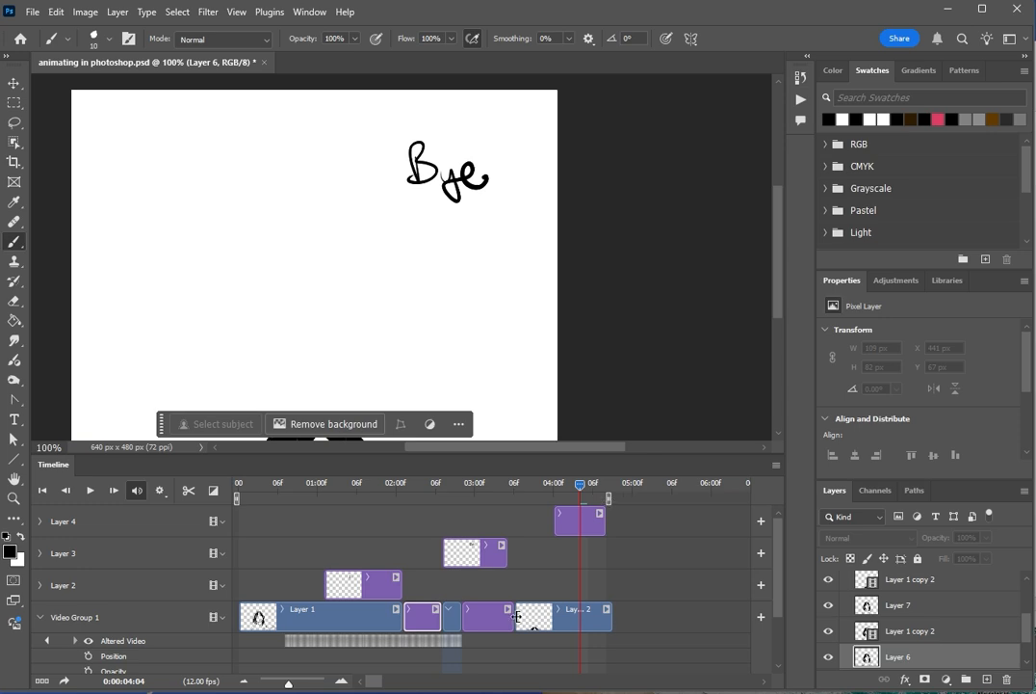
left_click_drag(517, 617, 509, 617)
- Play the retimed animation from the first frame and move the contextual task bar off the canvas
left_click_drag(581, 490, 238, 492)
left_click(90, 492)
left_click_drag(599, 489, 239, 491)
left_click_drag(161, 424, 649, 387)
left_click(90, 491)
- Add an Invert adjustment layer above Layer 4 to turn the animation into white lines on black
scroll(954, 607, "up", 5)
left_click(961, 587)
left_click(947, 680)
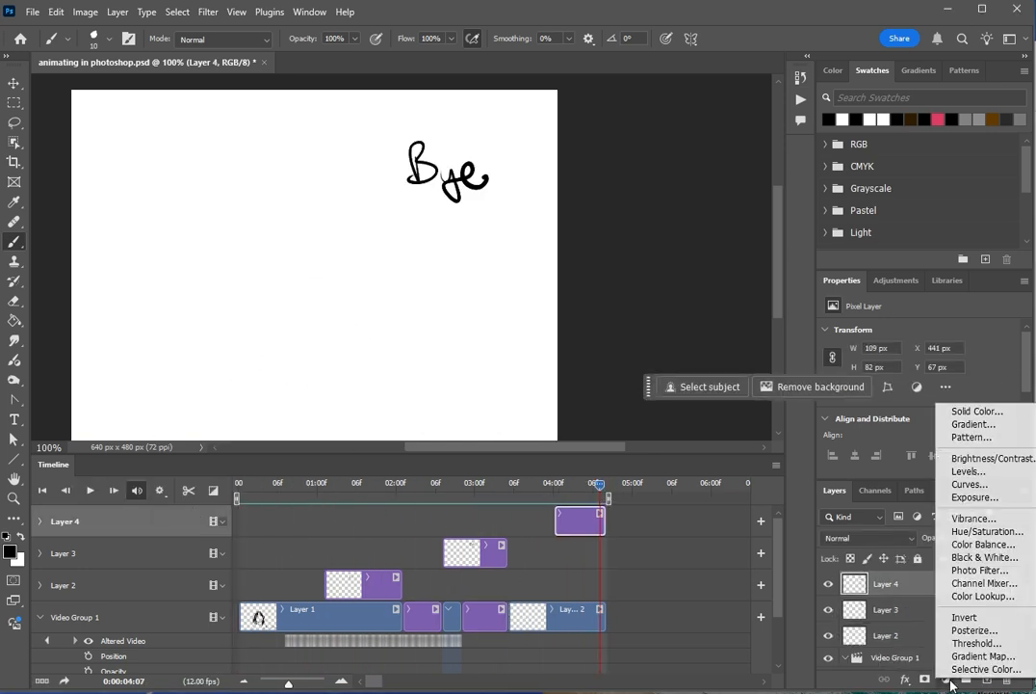
left_click(960, 617)
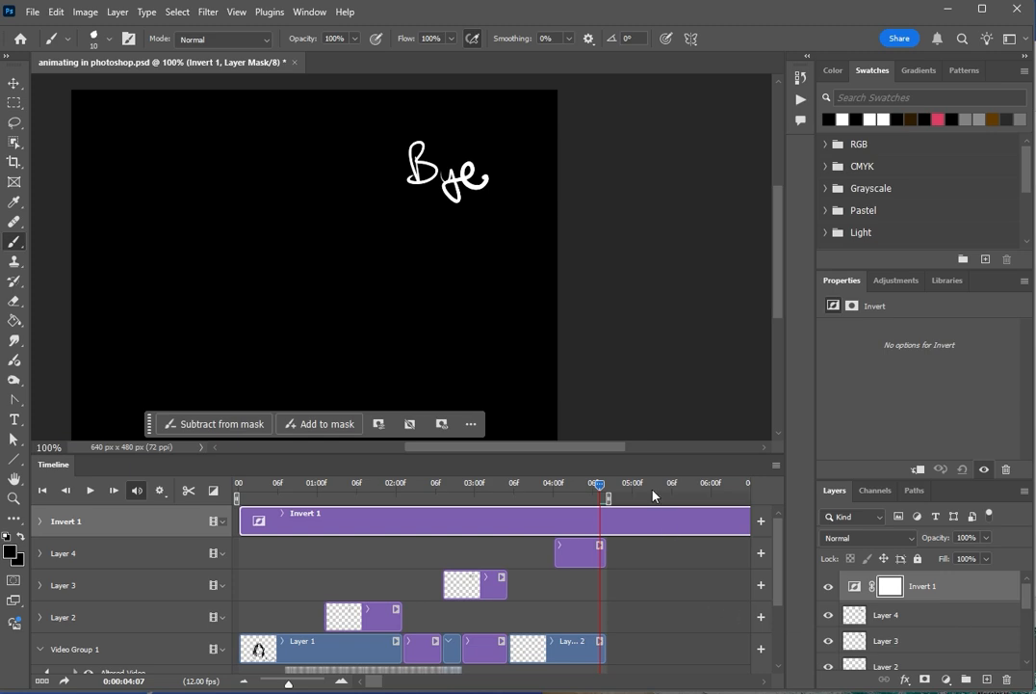
- Play the inverted animation twice from the first frame
left_click_drag(601, 486, 239, 489)
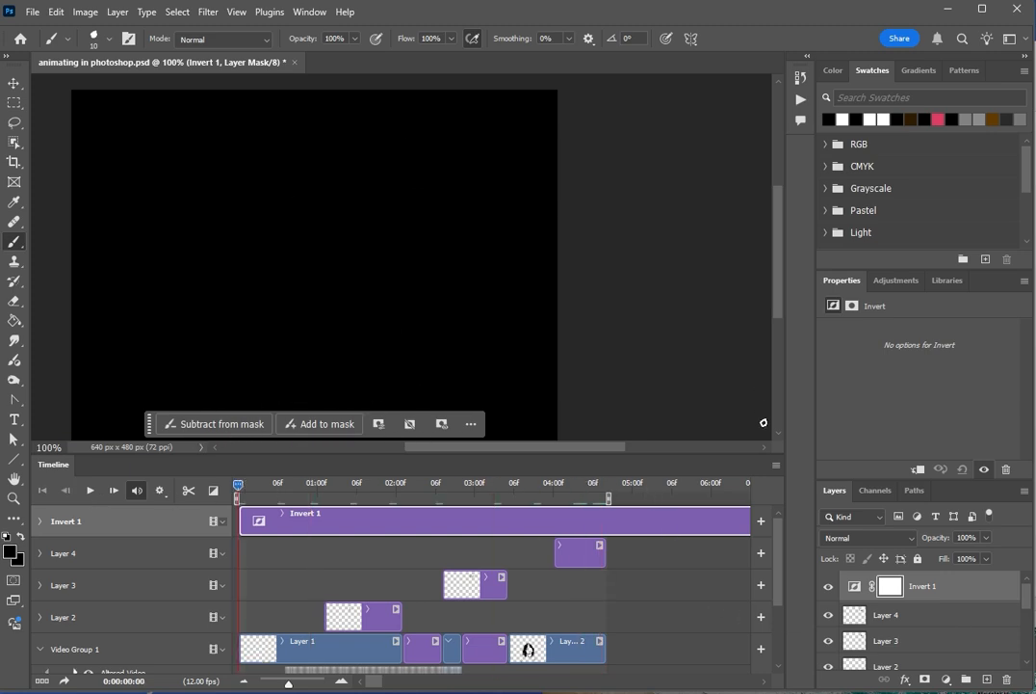
key("space")
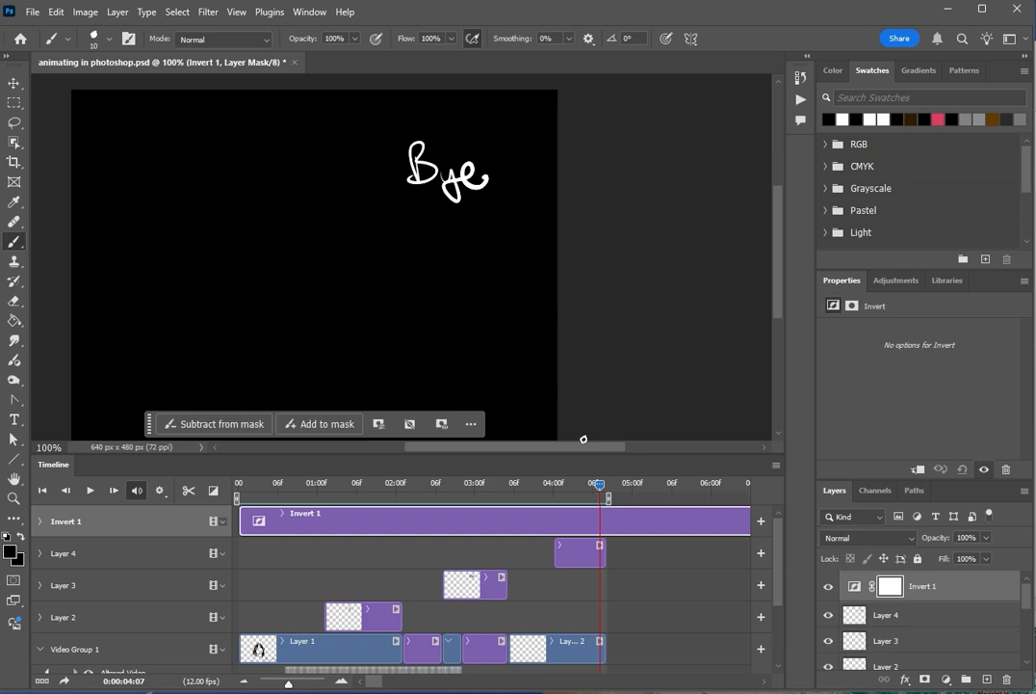
left_click_drag(601, 486, 103, 489)
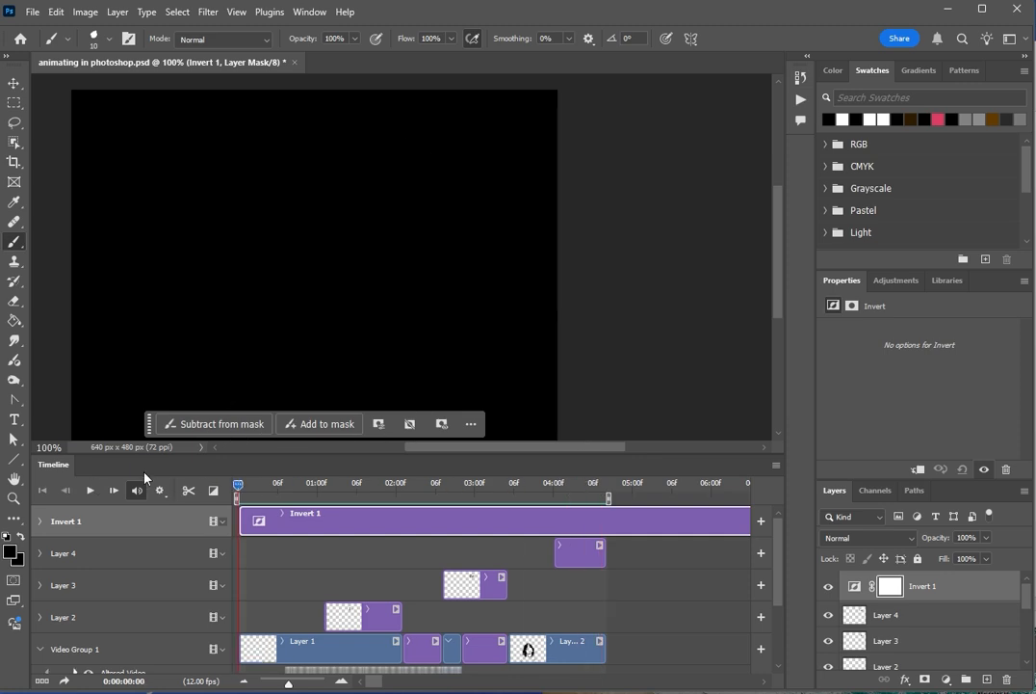
key("space")
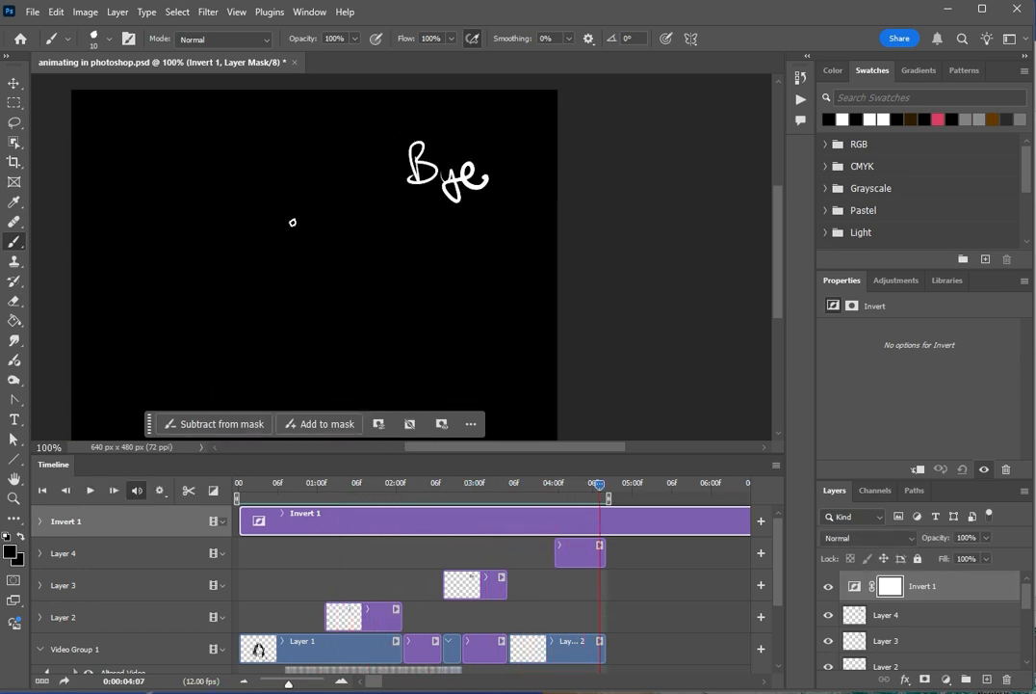
left_click(29, 11)
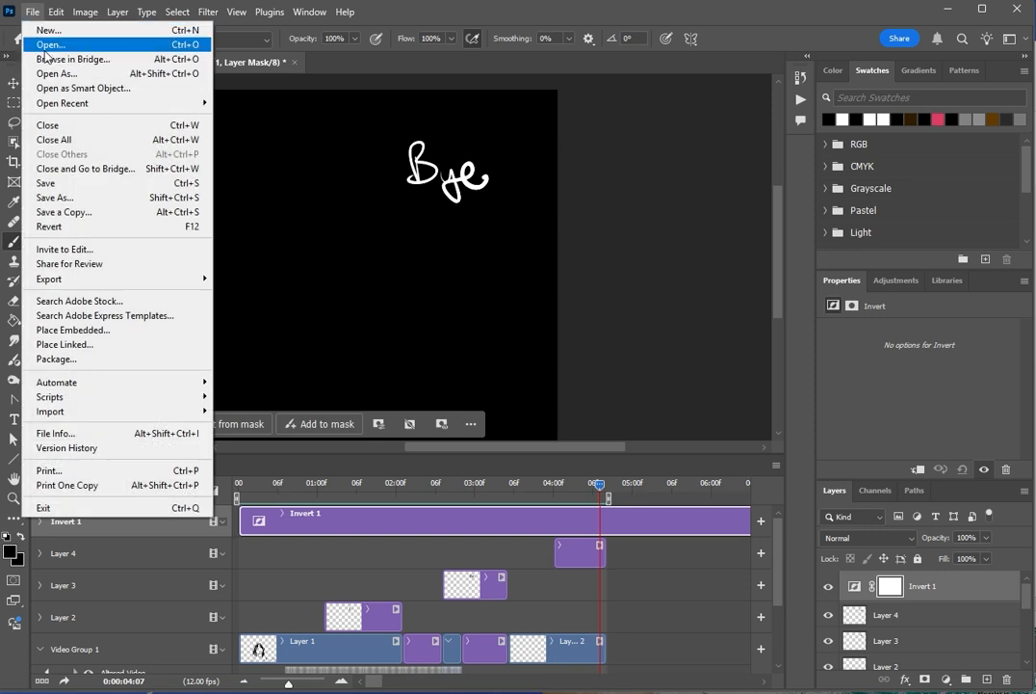
mouse_move(120, 279)
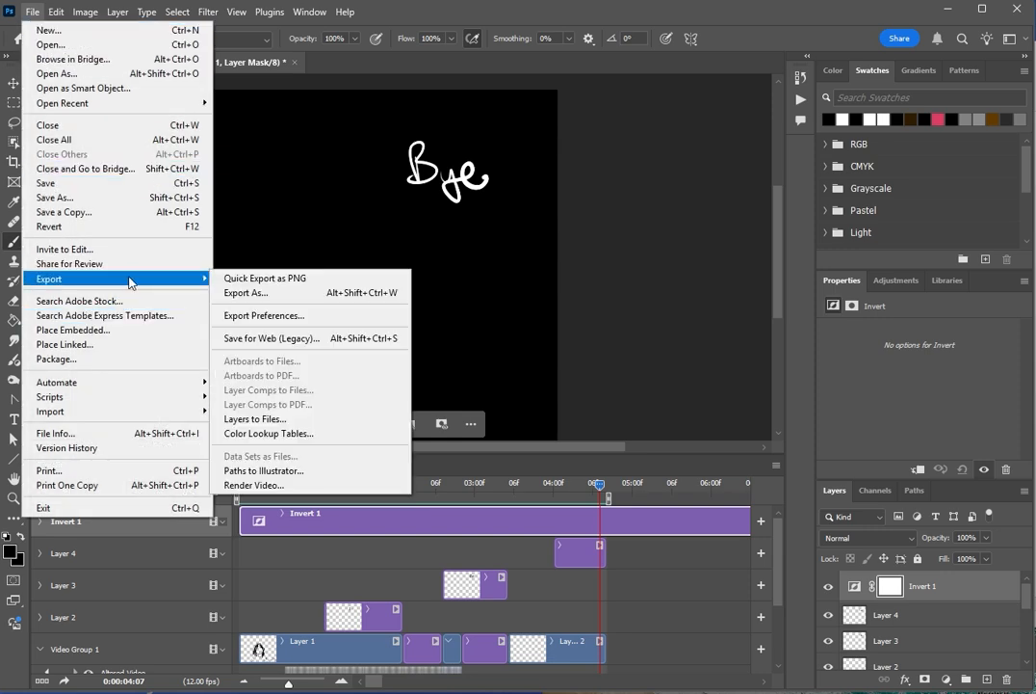
left_click(243, 293)
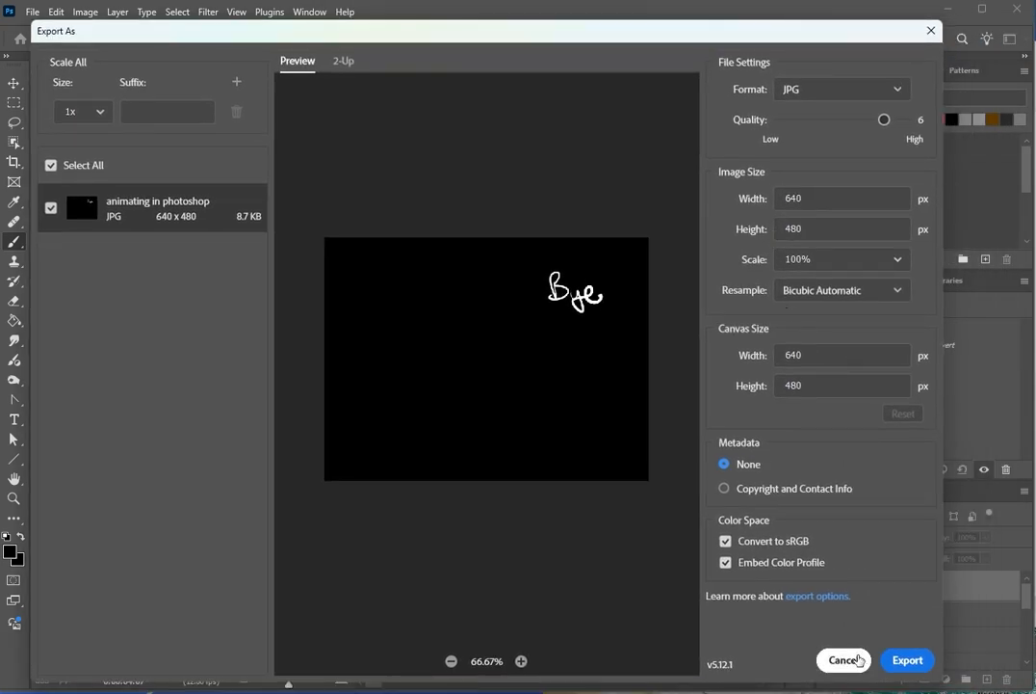
left_click(844, 660)
- Open the Save for Web (Legacy) export and preview the looping GIF animation
left_click(32, 12)
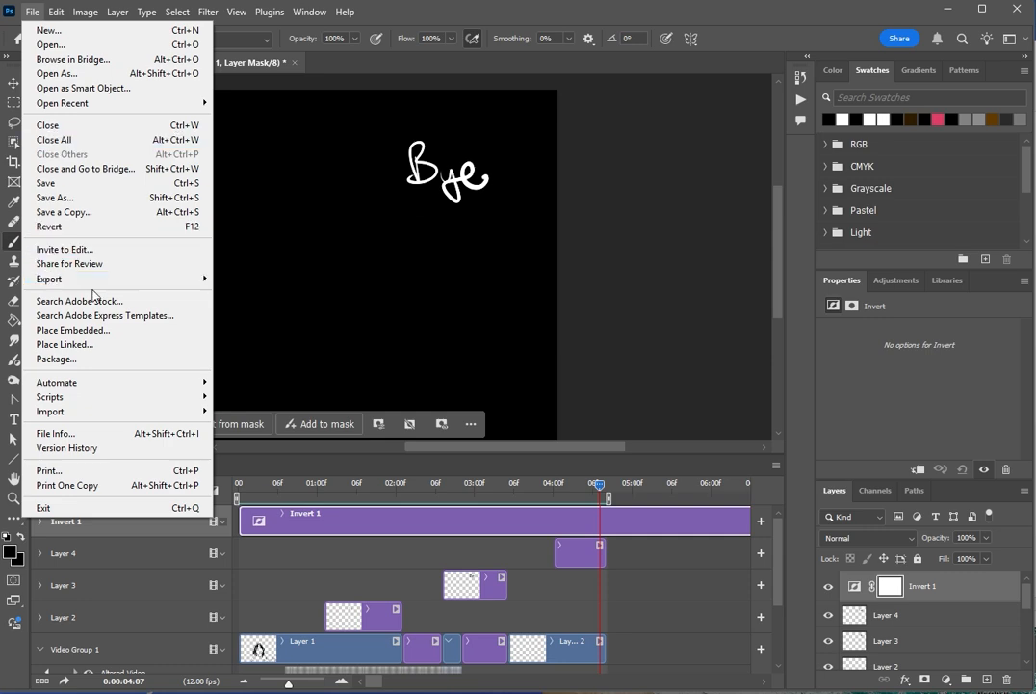
mouse_move(87, 278)
left_click(257, 339)
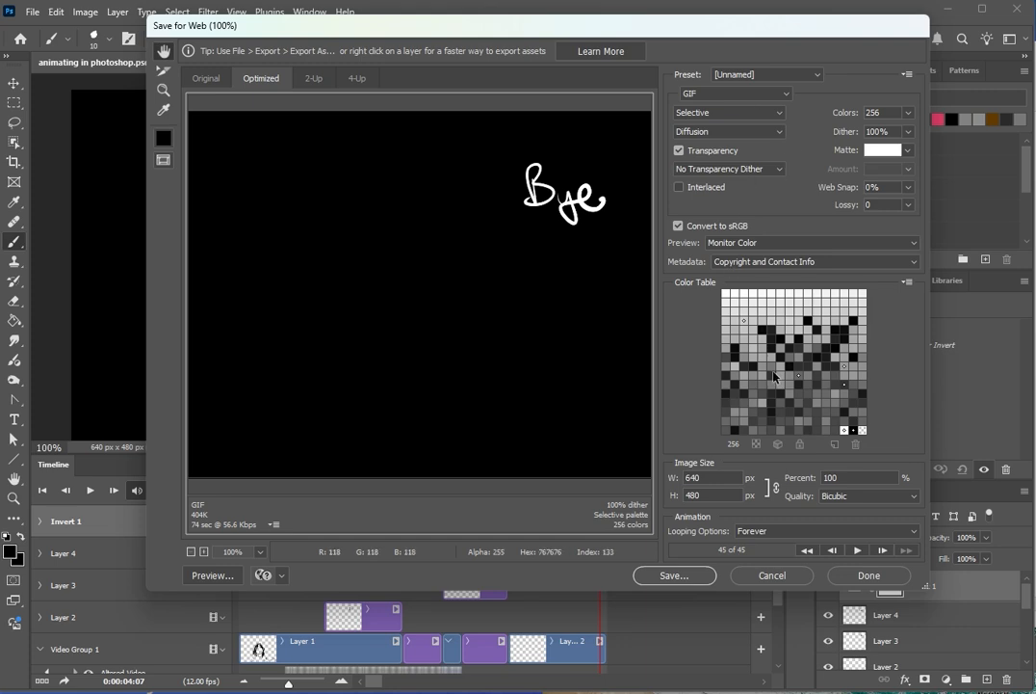
left_click(857, 550)
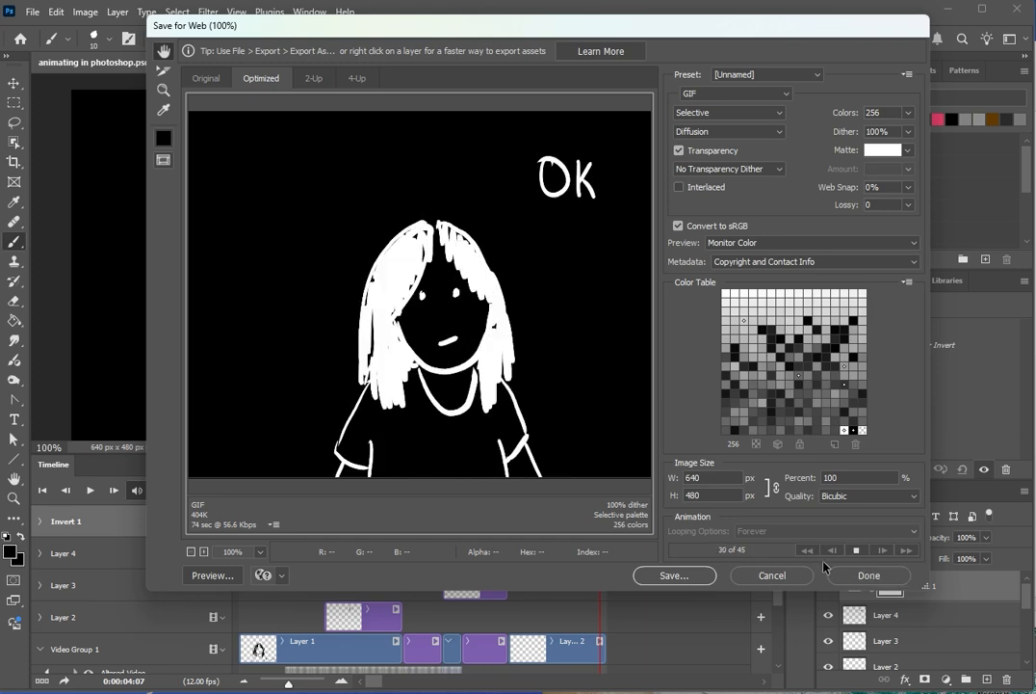
- Save the GIF under the name animating-in-photoshop_gif in the Desktop folder
left_click(686, 575)
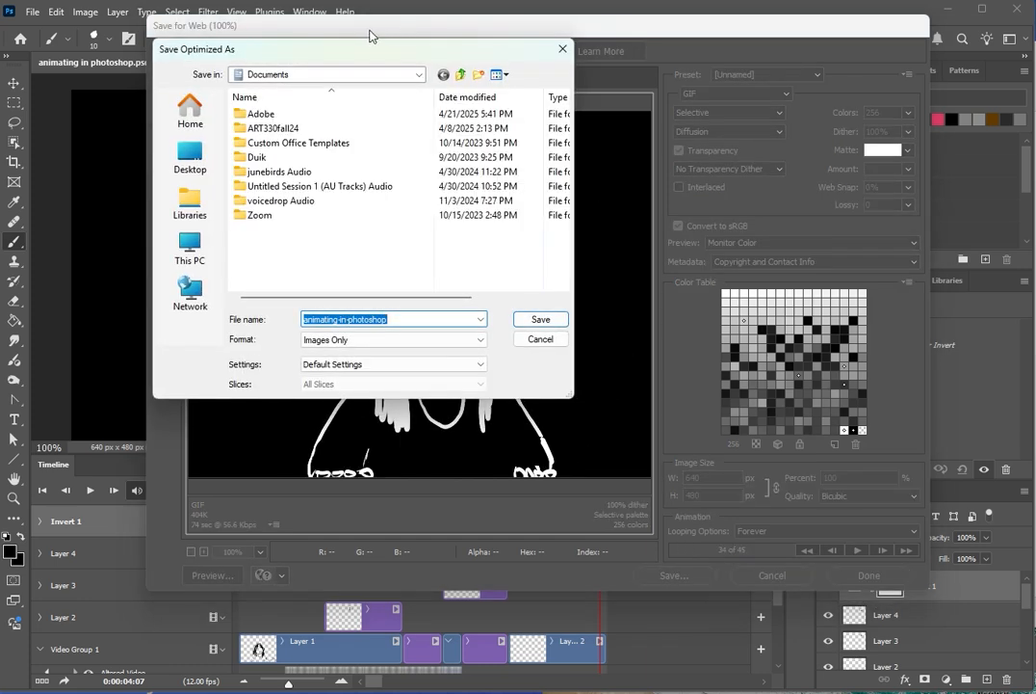
left_click(391, 320)
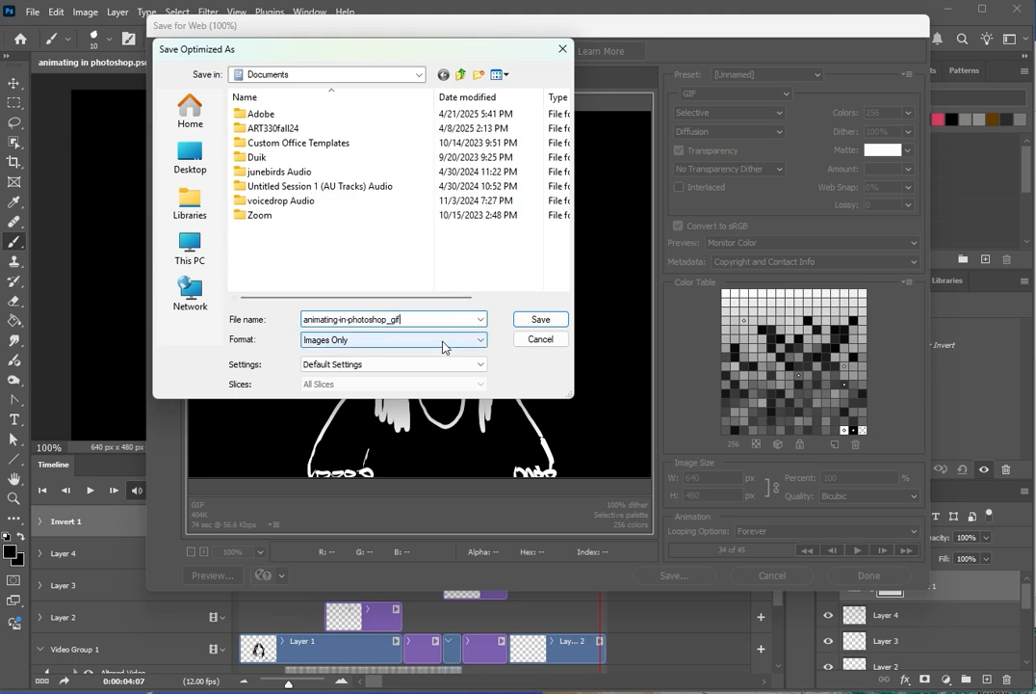
left_click(182, 152)
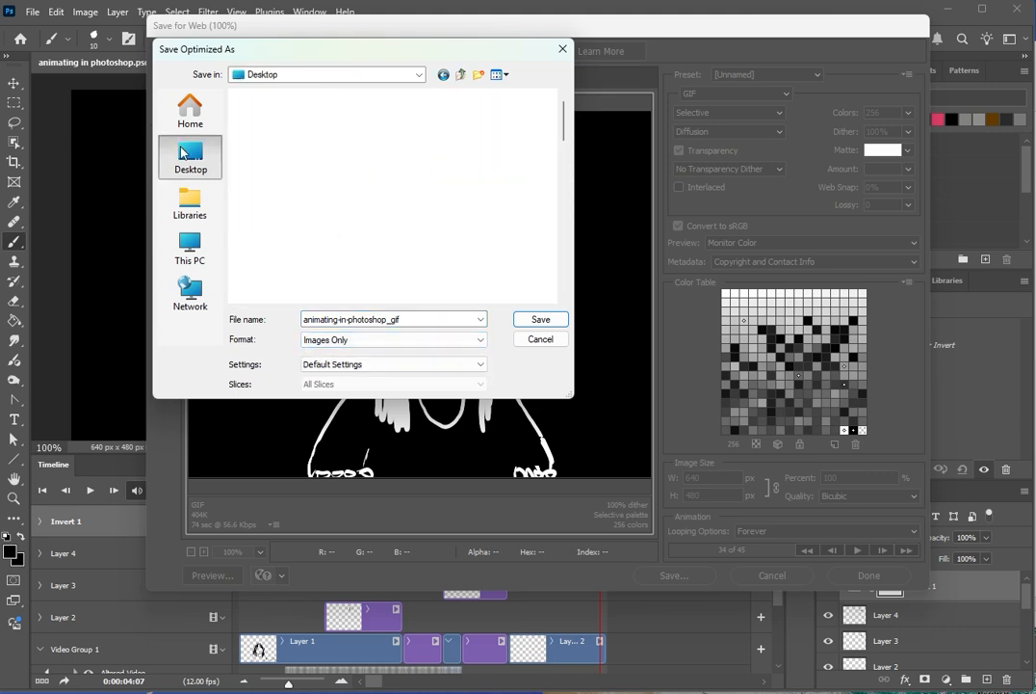
double_click(297, 159)
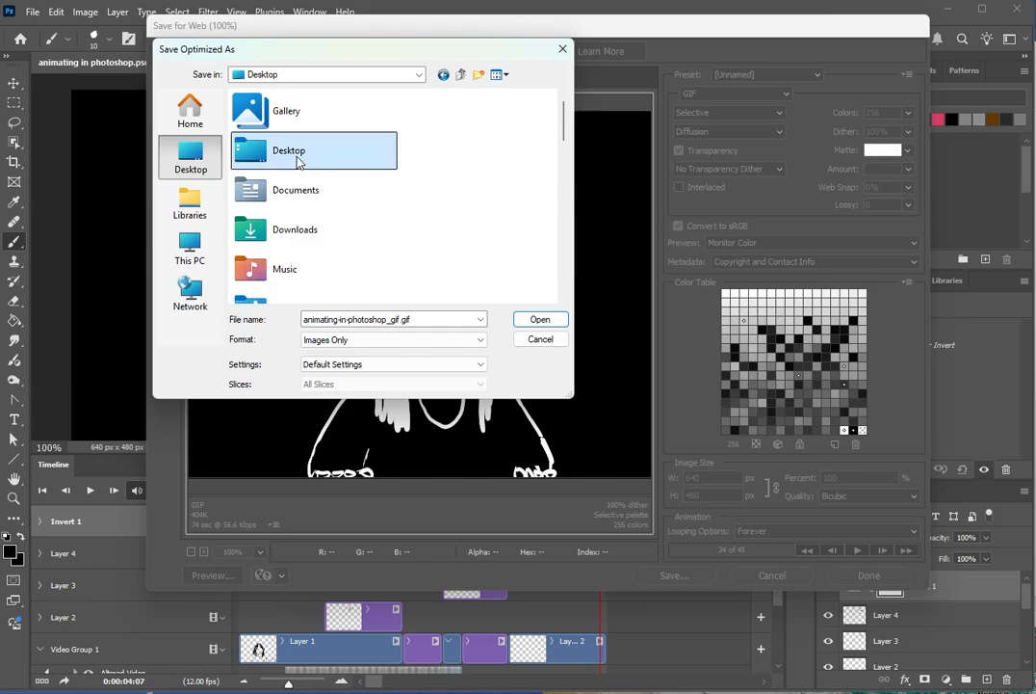